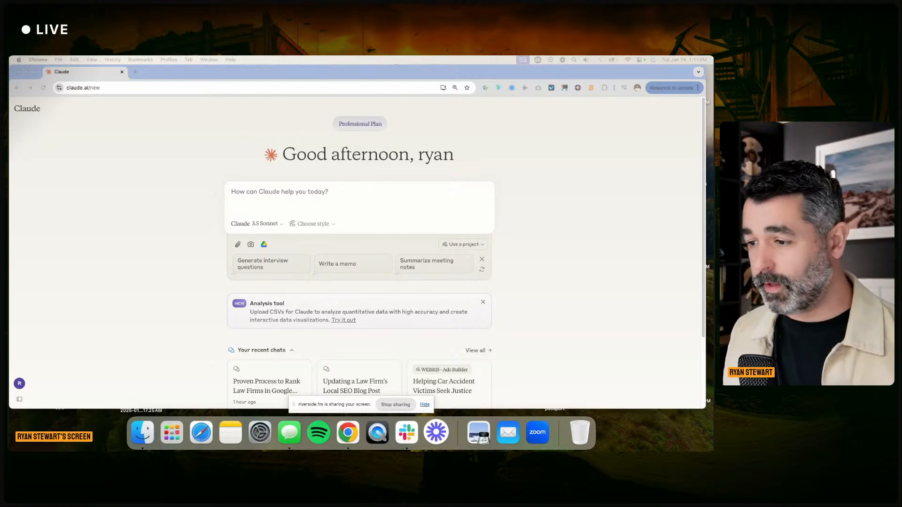
# Dismiss the screen-sharing notice and bring the Local SEO Optimization SOP window in front of Claude at a narrower width
pyautogui.click(425, 404)
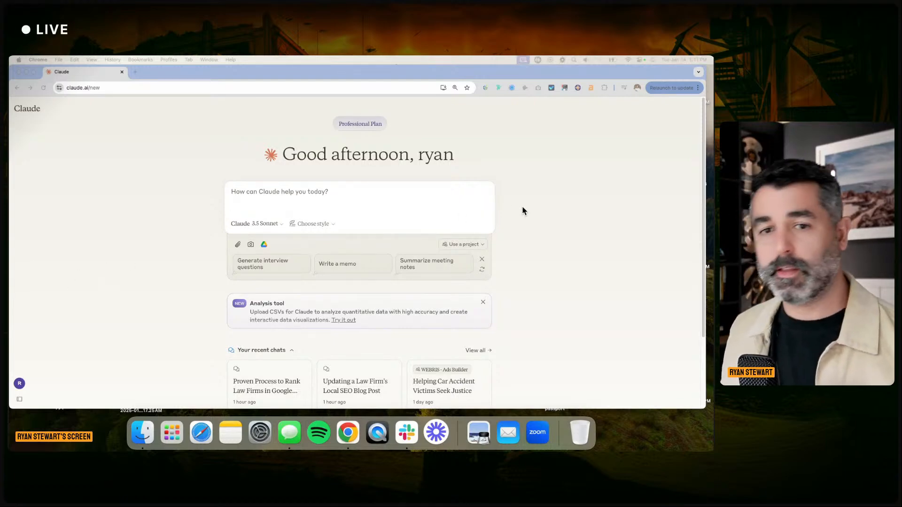
pyautogui.click(657, 180)
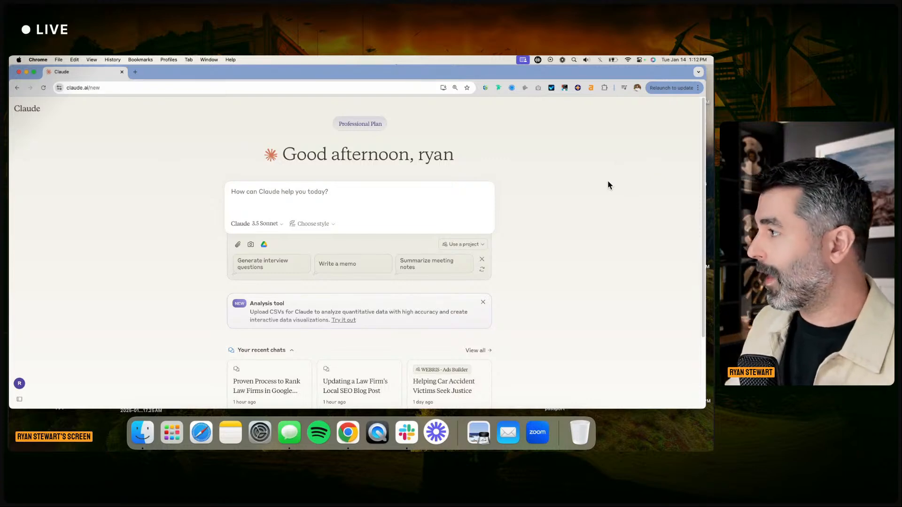
pyautogui.moveTo(892, 68); pyautogui.dragTo(490, 66)
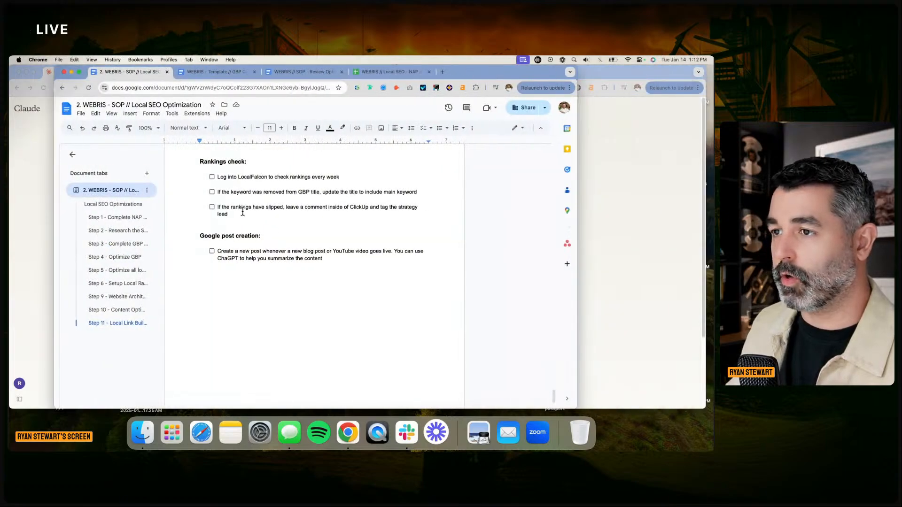
# Review the Local SEO Optimization SOP back up to its opening section, widening the document window slightly
pyautogui.scroll(20, 254, 198)
pyautogui.scroll(20, 266, 198)
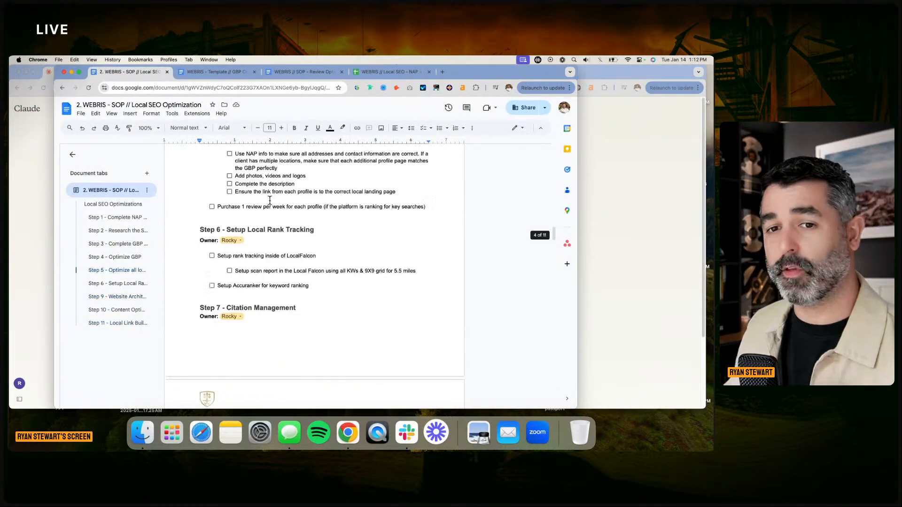
pyautogui.scroll(20, 271, 197)
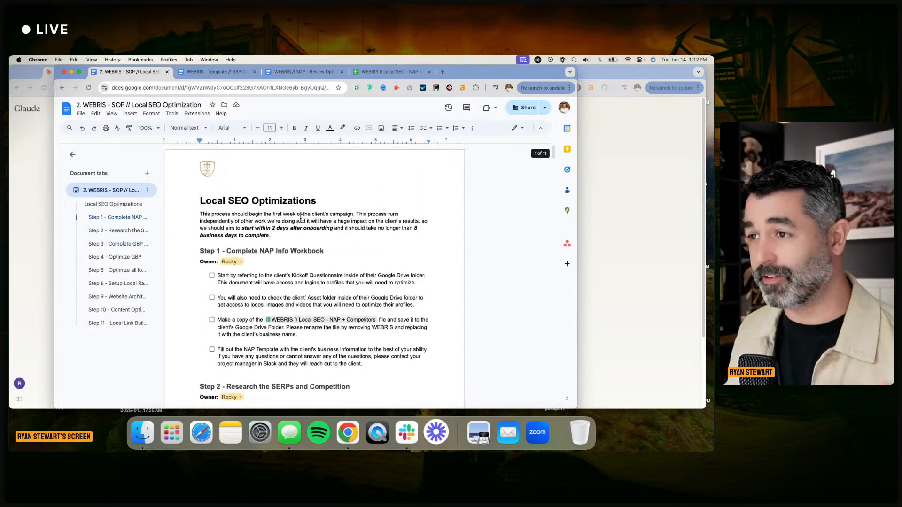
pyautogui.scroll(-1, 305, 218)
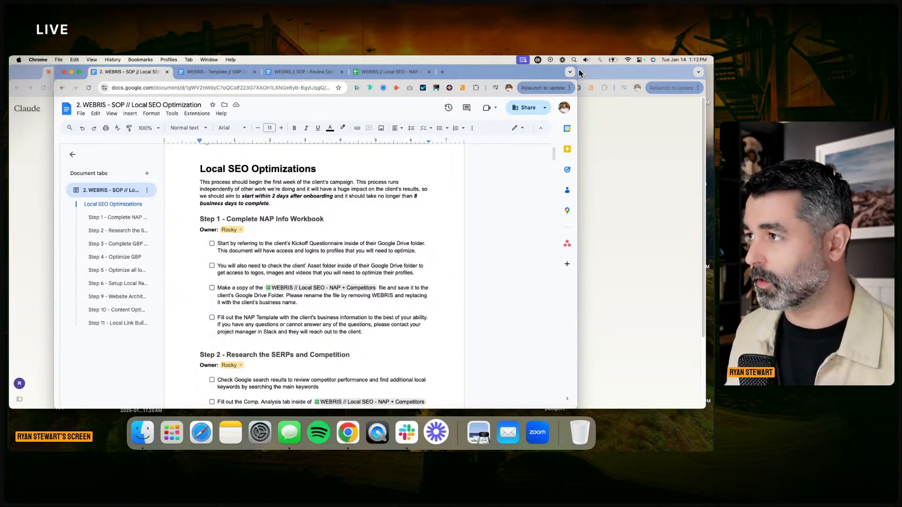
pyautogui.moveTo(578, 67); pyautogui.dragTo(617, 67)
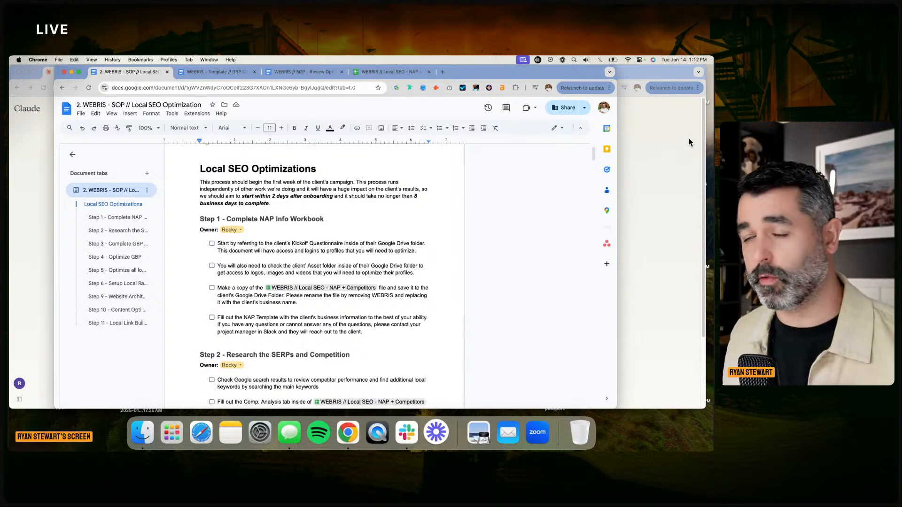
pyautogui.scroll(2, 317, 203)
pyautogui.scroll(-2, 316, 203)
pyautogui.scroll(2, 317, 203)
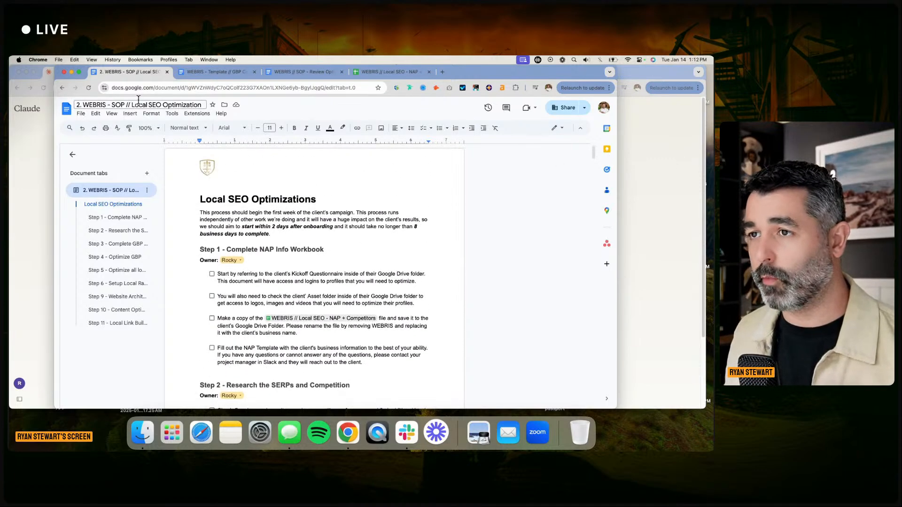
# Check the SOP's title and browse its outlined sections, ending at Step 1 - Complete NAP Info Workbook
pyautogui.click(137, 105)
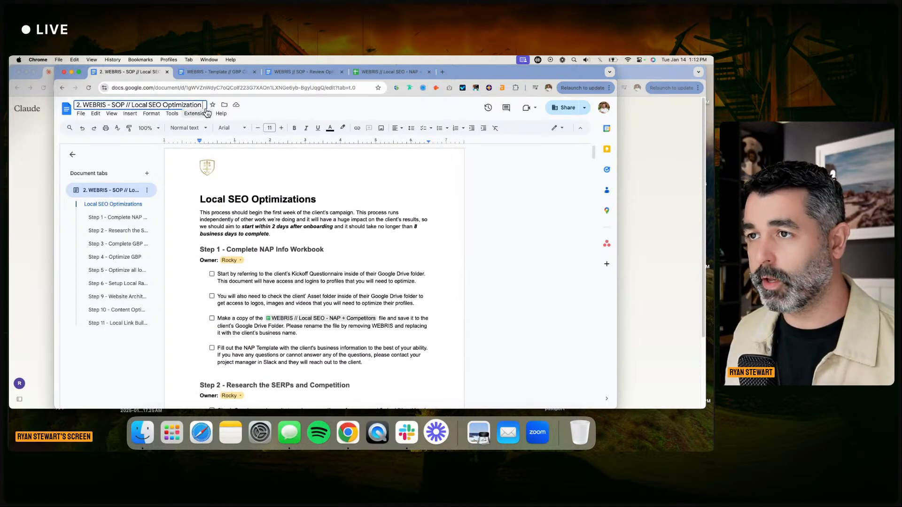
pyautogui.click(308, 227)
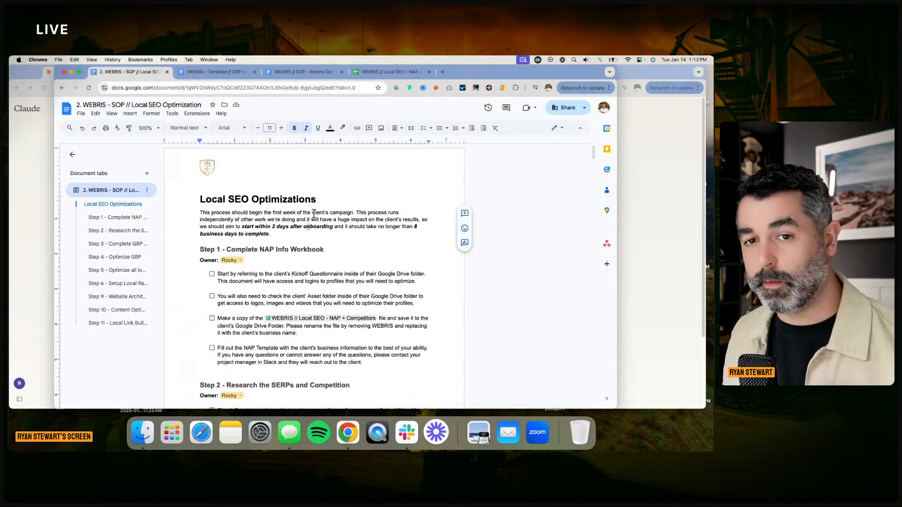
pyautogui.scroll(-5, 207, 273)
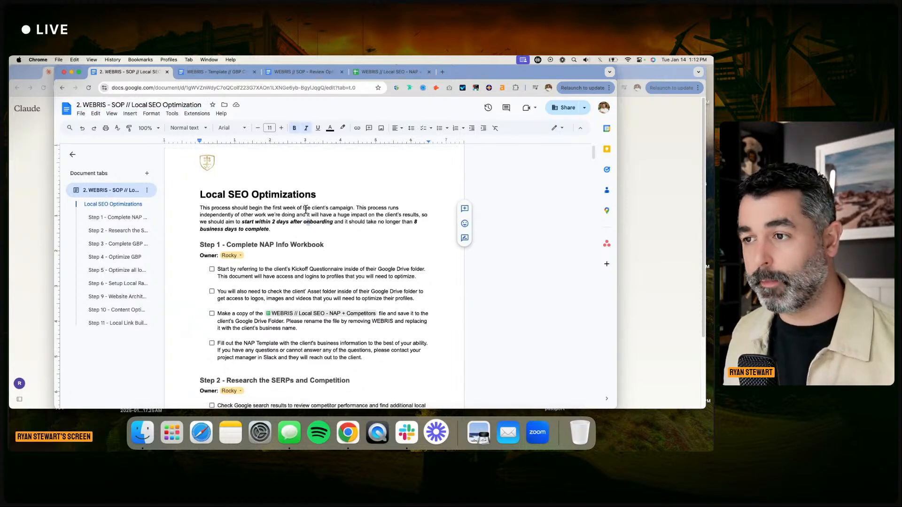
pyautogui.click(108, 323)
pyautogui.click(113, 298)
pyautogui.scroll(20, 121, 273)
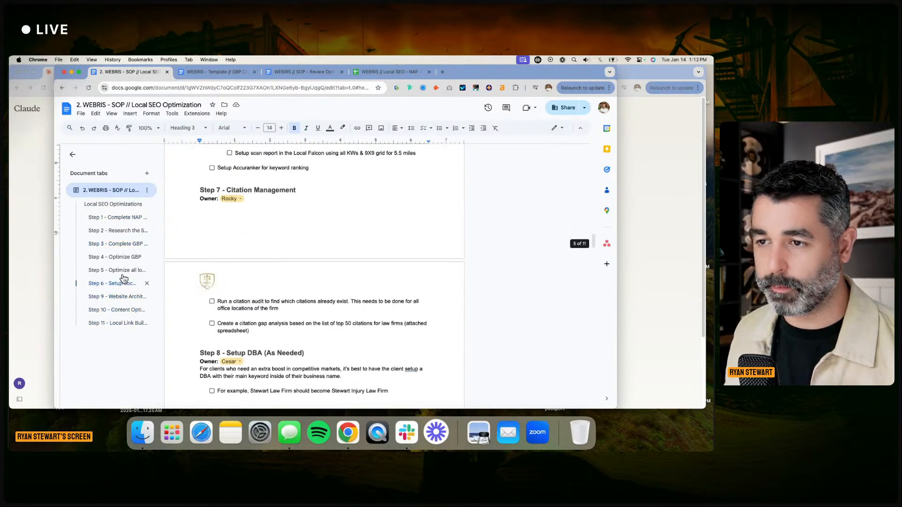
pyautogui.click(118, 217)
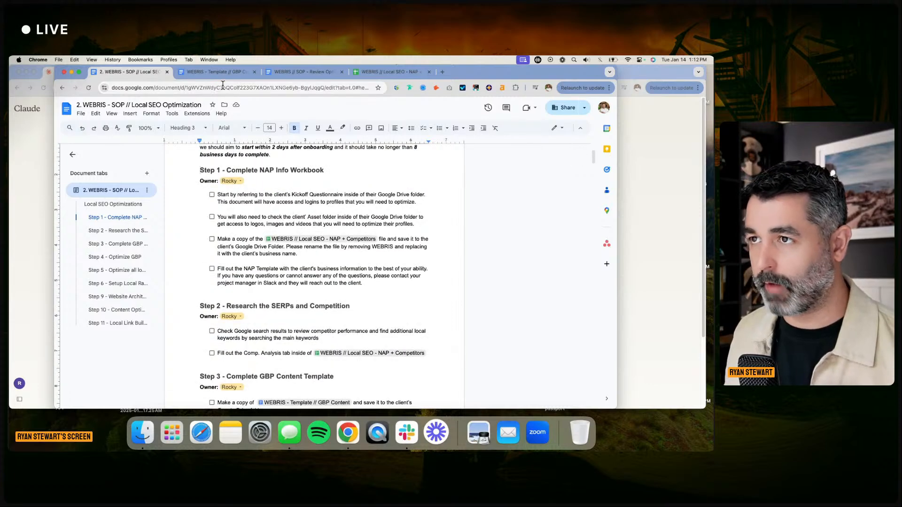
# Look through the Review Optimizations & Management SOP, including the sections on contacting past customers and asking your network
pyautogui.click(390, 73)
pyautogui.click(297, 73)
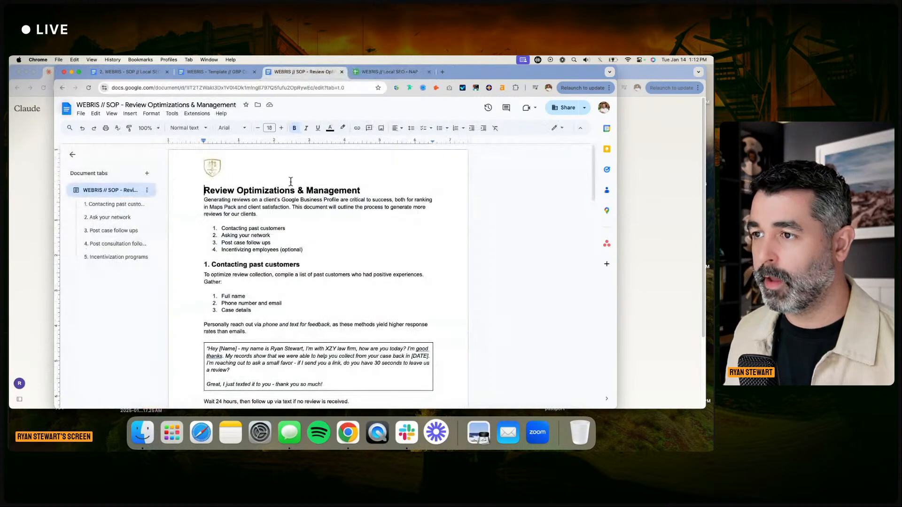
pyautogui.scroll(-5, 292, 188)
pyautogui.scroll(-6, 293, 203)
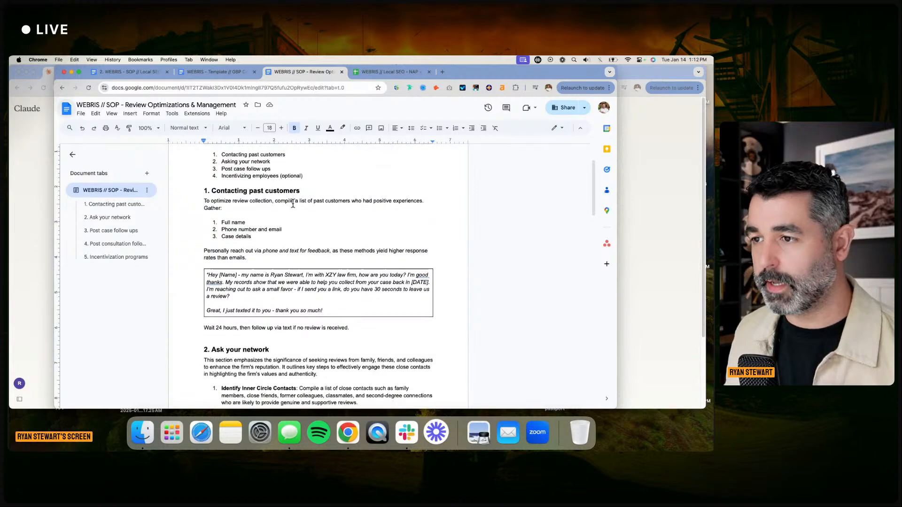
pyautogui.scroll(-3, 296, 205)
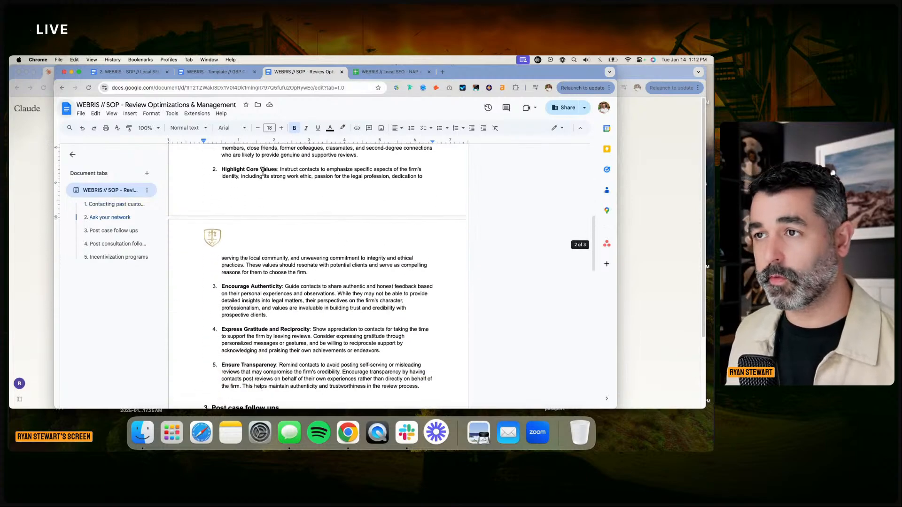
# Return to the Local SEO Optimization SOP and arrange its window behind a narrowed Claude window so both stay within reach
pyautogui.click(141, 73)
pyautogui.moveTo(478, 71); pyautogui.dragTo(567, 70)
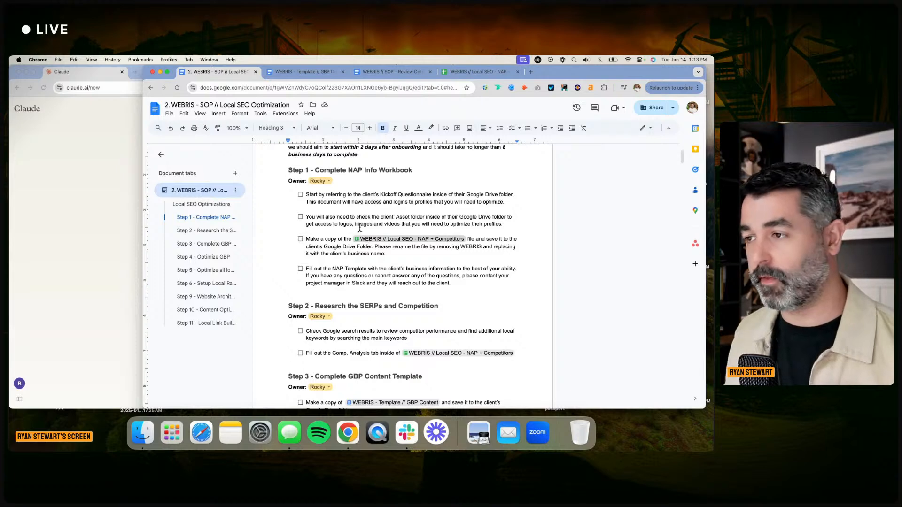
pyautogui.moveTo(443, 178); pyautogui.dragTo(469, 285)
pyautogui.click(469, 285)
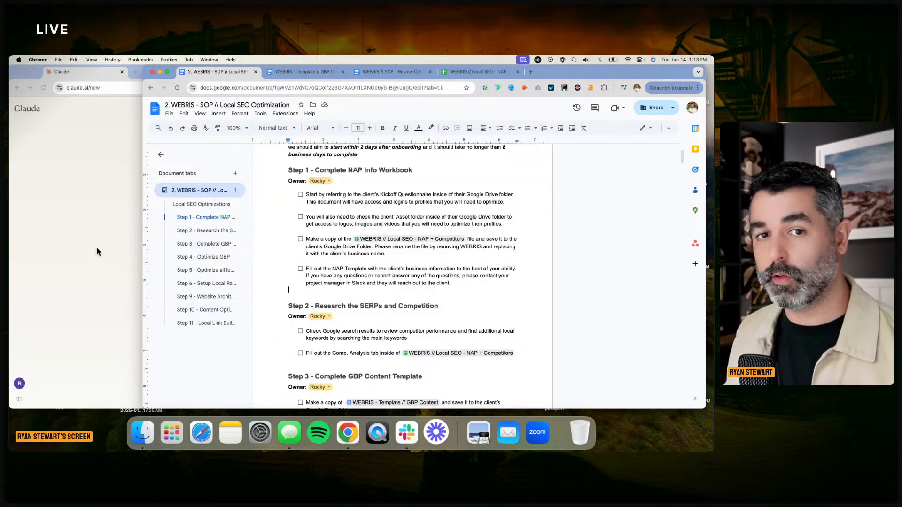
pyautogui.click(108, 251)
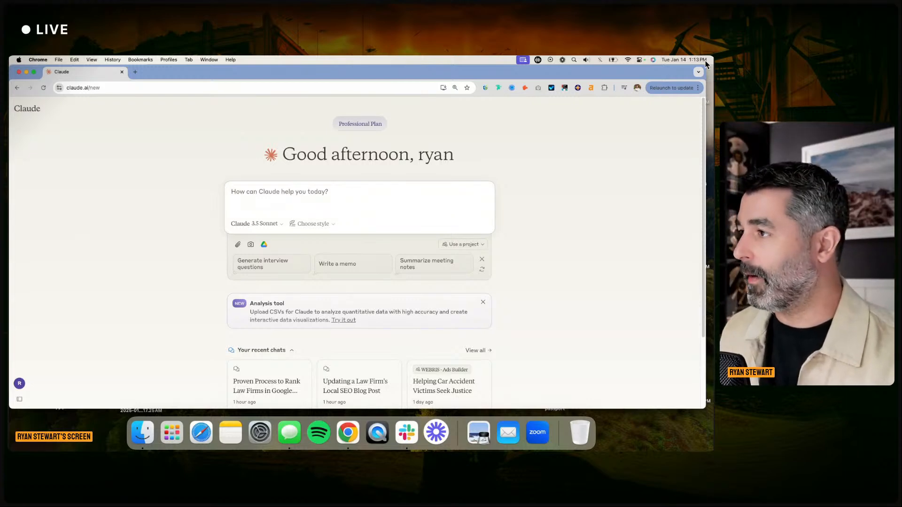
pyautogui.moveTo(706, 68); pyautogui.dragTo(663, 68)
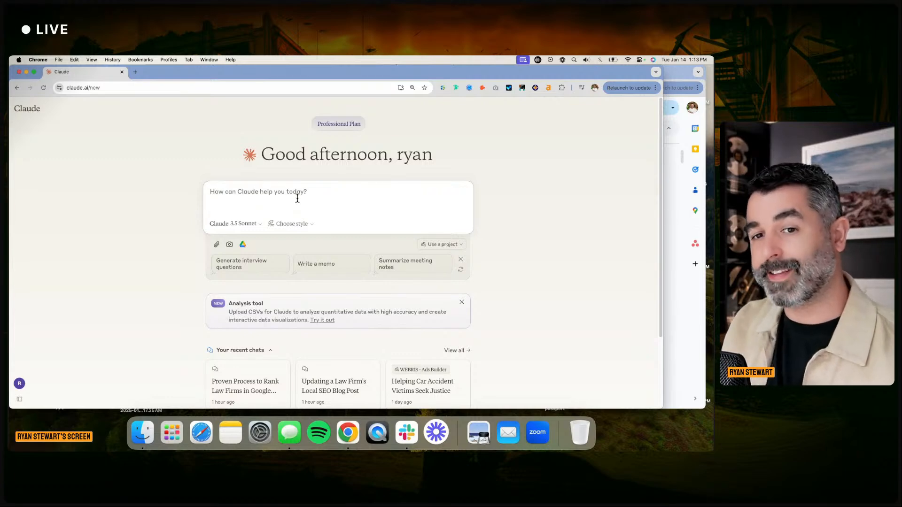
pyautogui.write('wr')
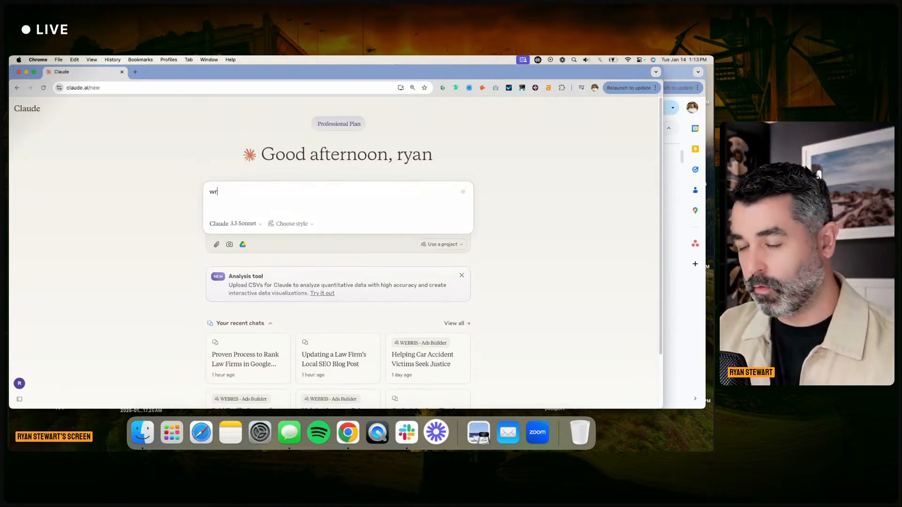
pyautogui.write('ite me an ebook abo')
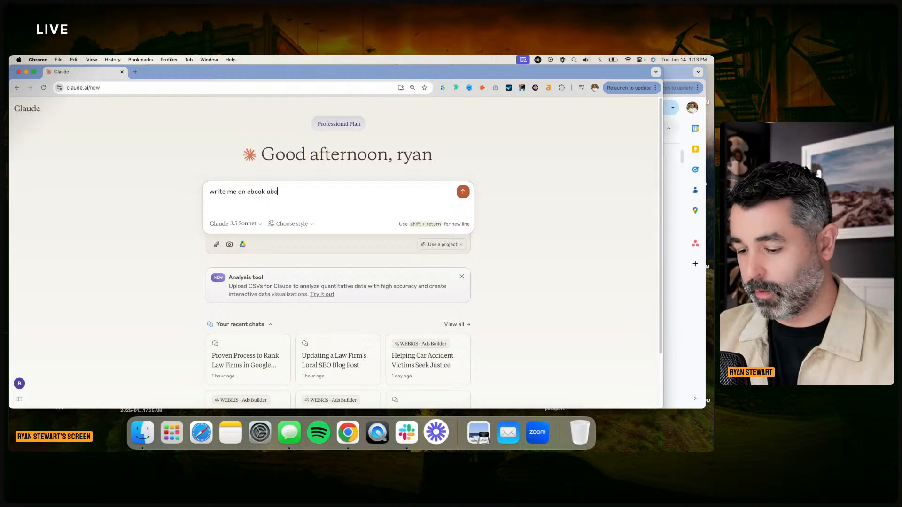
pyautogui.write('ut local seo for lawyers')
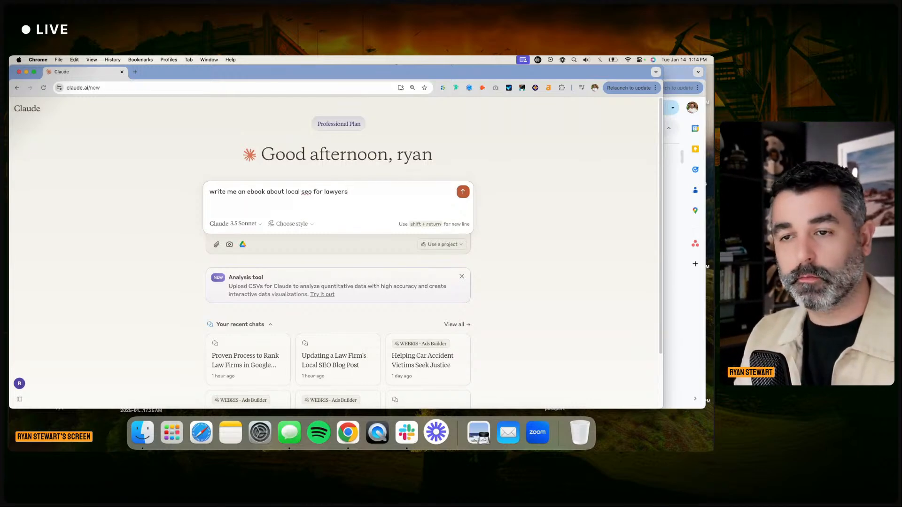
pyautogui.press('Return')
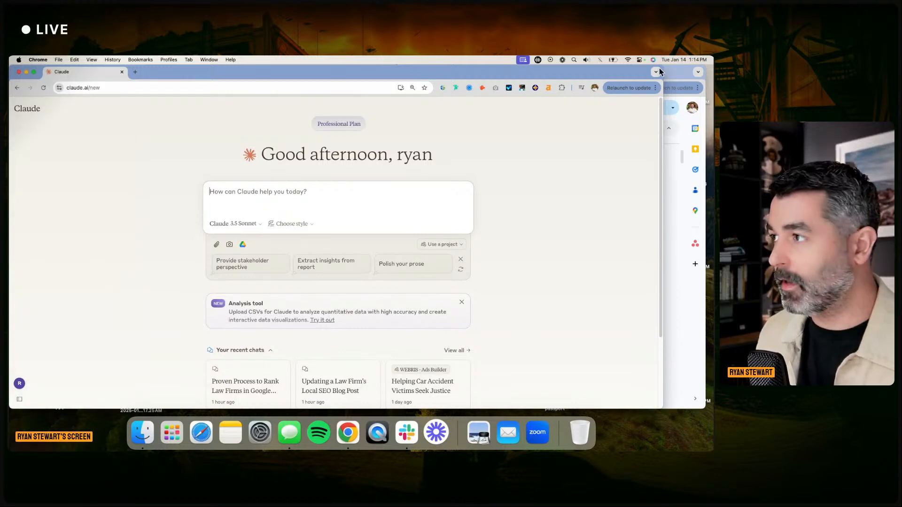
# Begin the prompt: "i want to write an ebook for law firms about how to get new clients using local seo (aka ranking in the google maps pack)."
pyautogui.moveTo(659, 65); pyautogui.dragTo(654, 65)
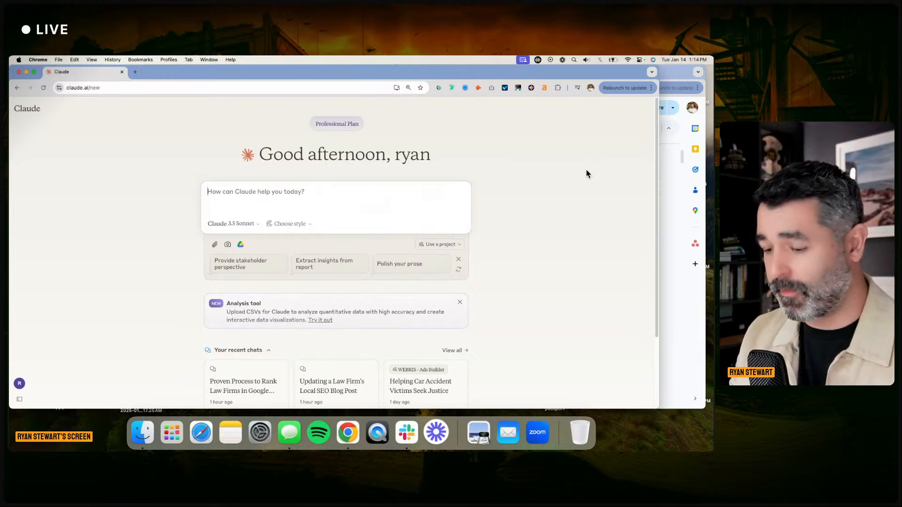
pyautogui.write('i want to write an ebook for law f')
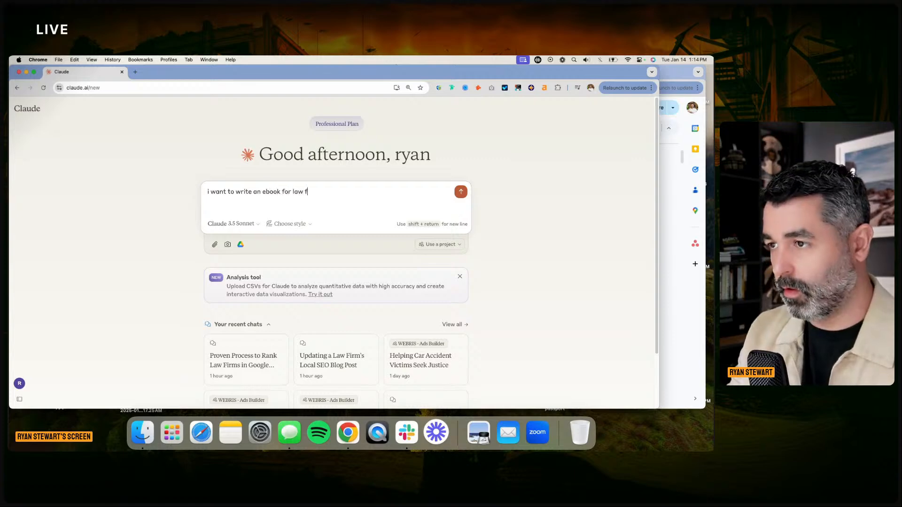
pyautogui.write('irms about how o')
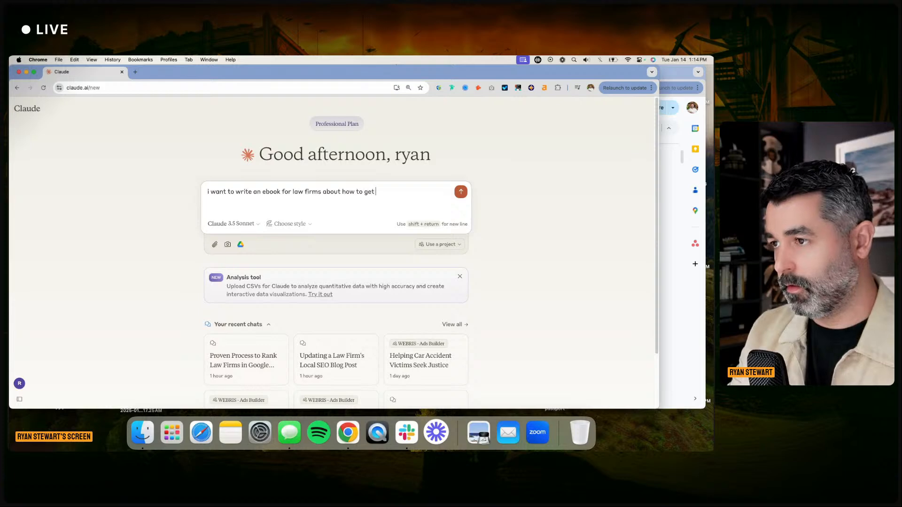
pyautogui.write('new clients using ')
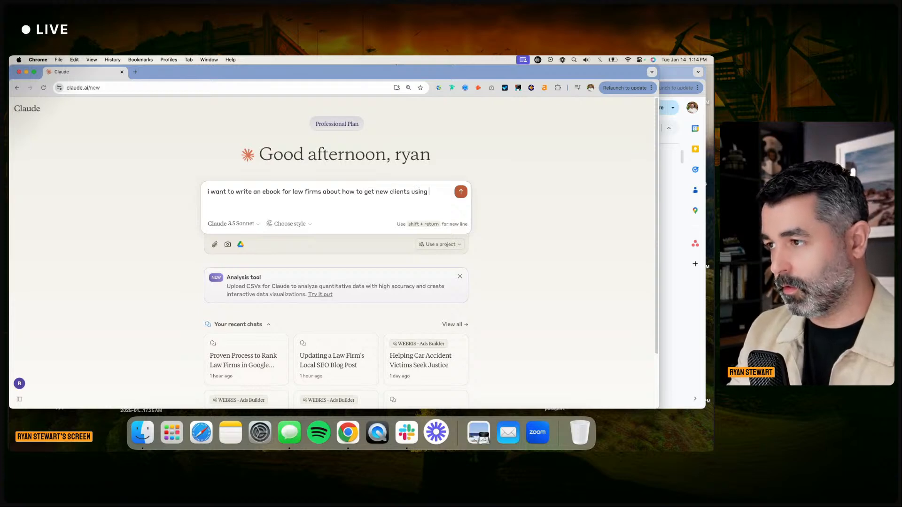
pyautogui.write('local seo (aka ranking in ')
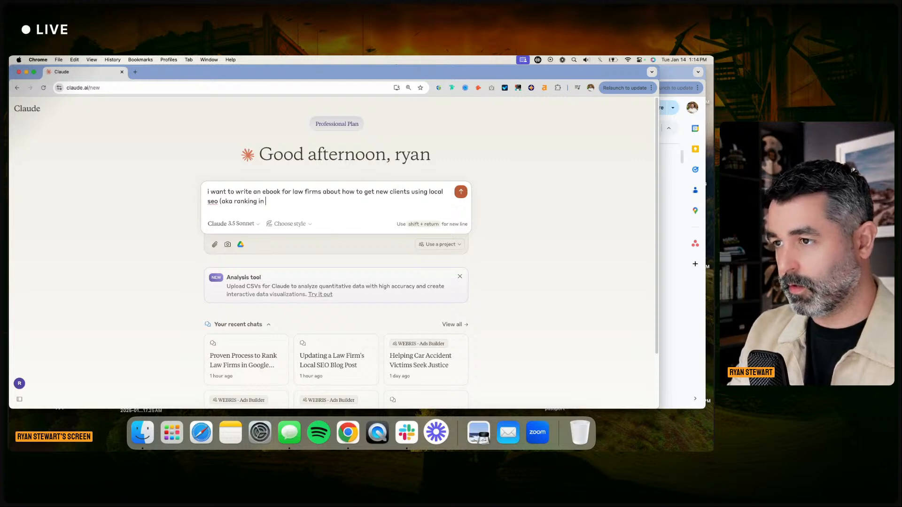
pyautogui.write('tthe google maps ')
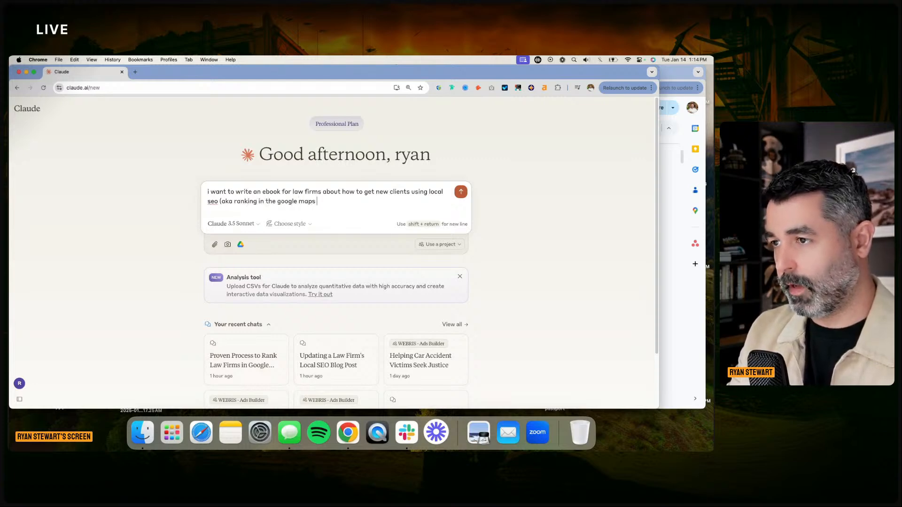
pyautogui.write('pack). we work')
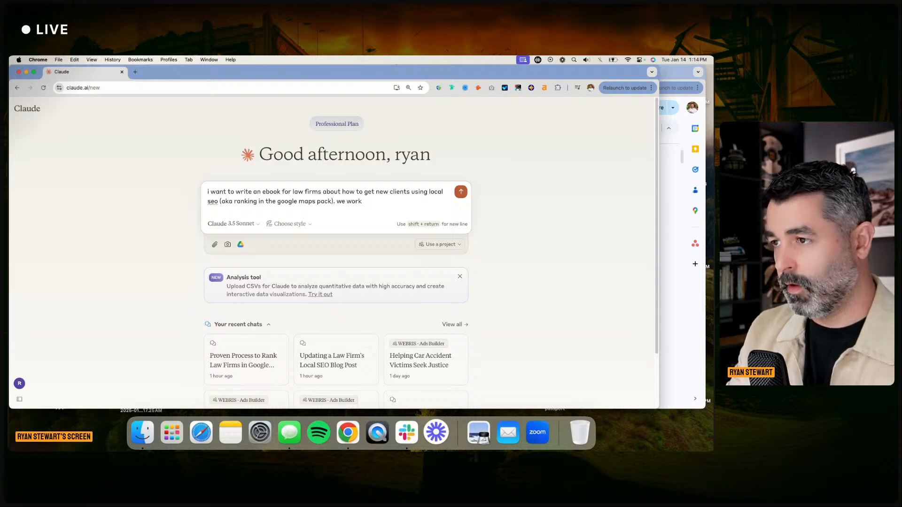
# Continue the prompt, replacing "we work" with "i am going to feed you some internal documents (sops) that we use to run and manage our service."
pyautogui.press('BackSpace')
pyautogui.press('BackSpace')
pyautogui.press('BackSpace')
pyautogui.press('BackSpace')
pyautogui.press('BackSpace')
pyautogui.write('our agen')
pyautogui.press('BackSpace')
pyautogui.press('BackSpace')
pyautogui.press('BackSpace')
pyautogui.press('BackSpace')
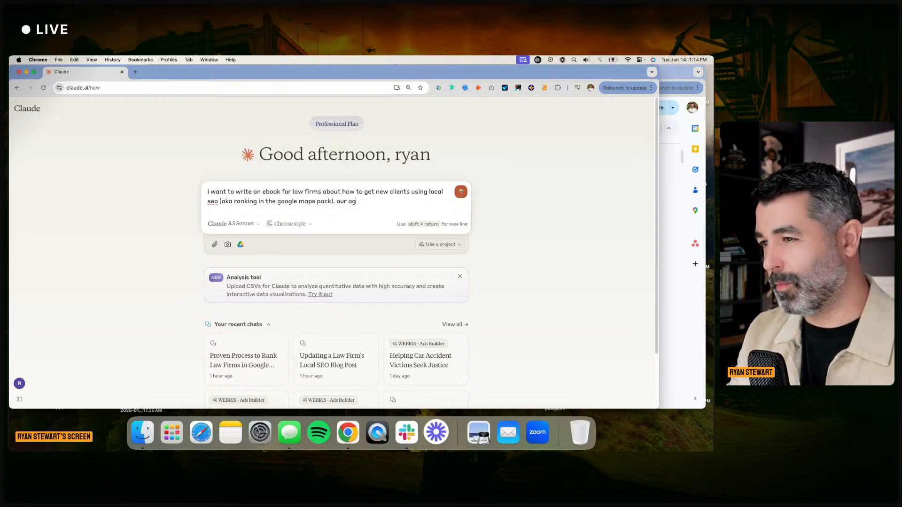
pyautogui.write('i am g')
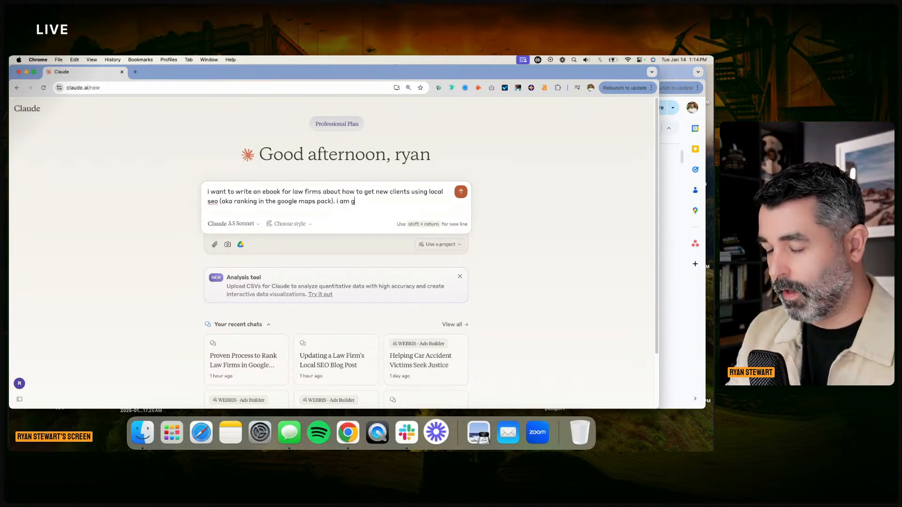
pyautogui.write('oing to feed you some inter')
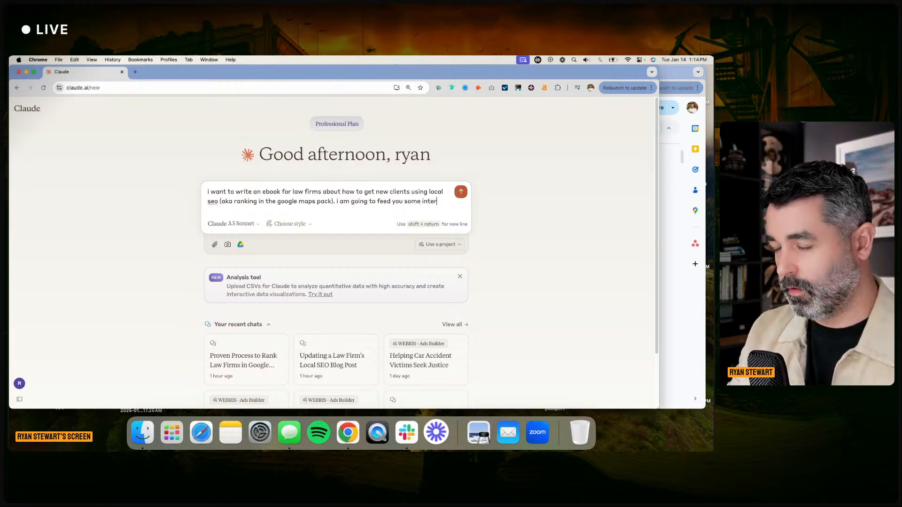
pyautogui.write('nal documents ')
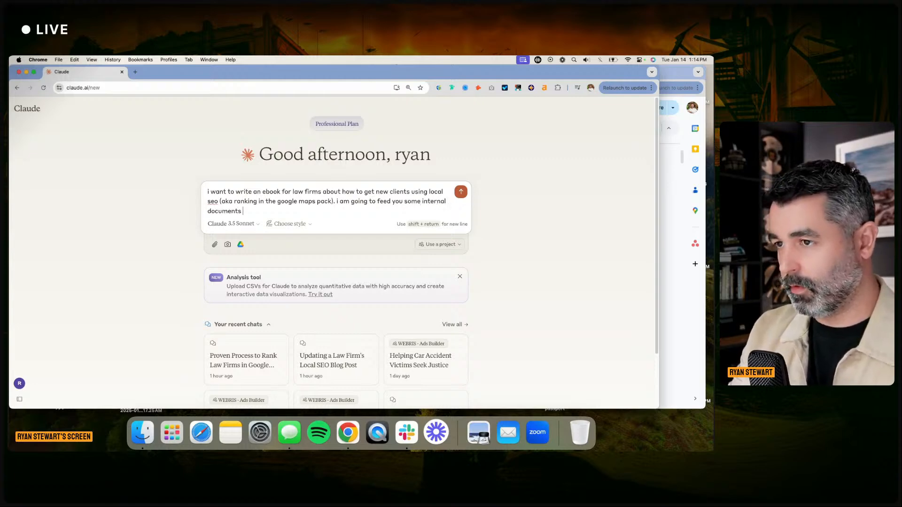
pyautogui.write('(sops) that we use to run')
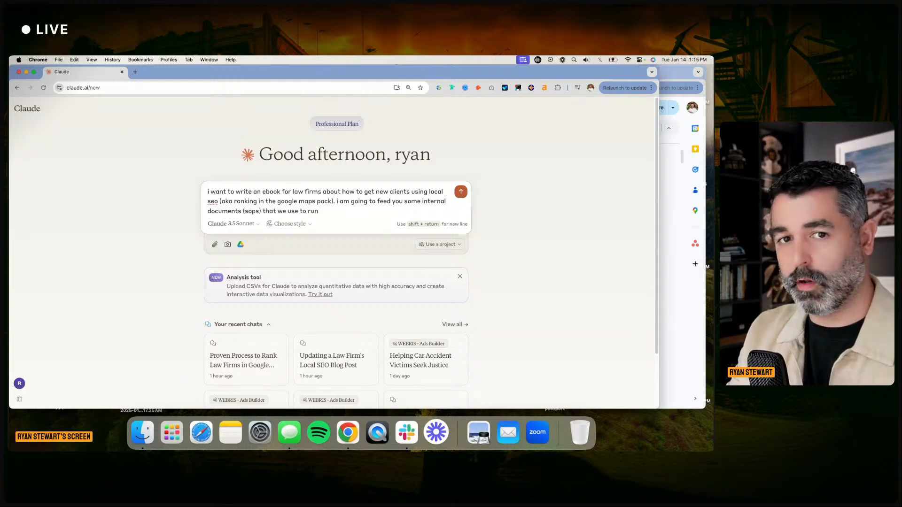
pyautogui.write(' and manage our service.')
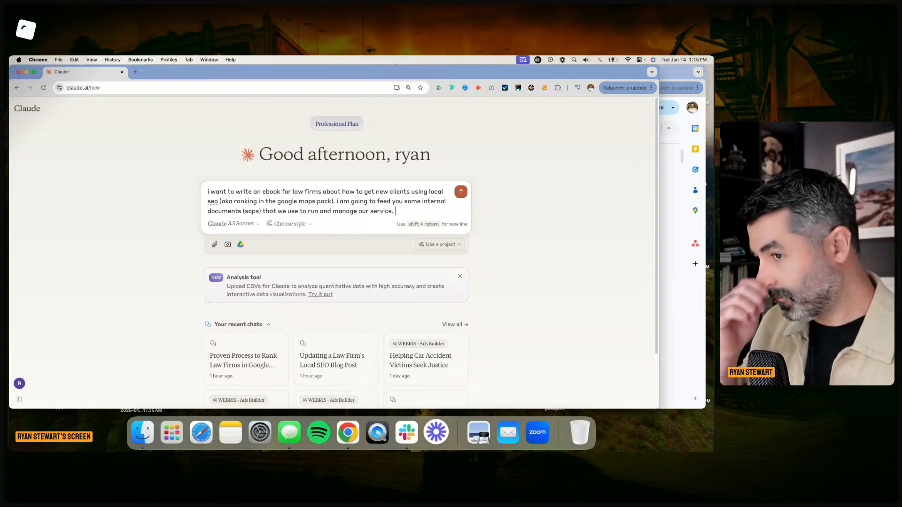
# Add "please use these documents to build the outline of the book." and attach the Local SEO Optimization SOP from Google Drive
pyautogui.write(' please use t')
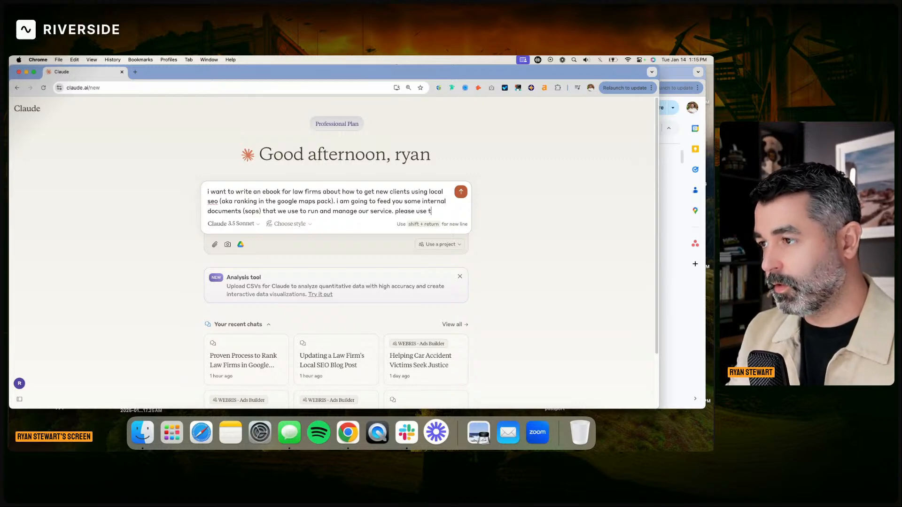
pyautogui.write('hese documen')
pyautogui.write('ts to bui')
pyautogui.write('ld the outl')
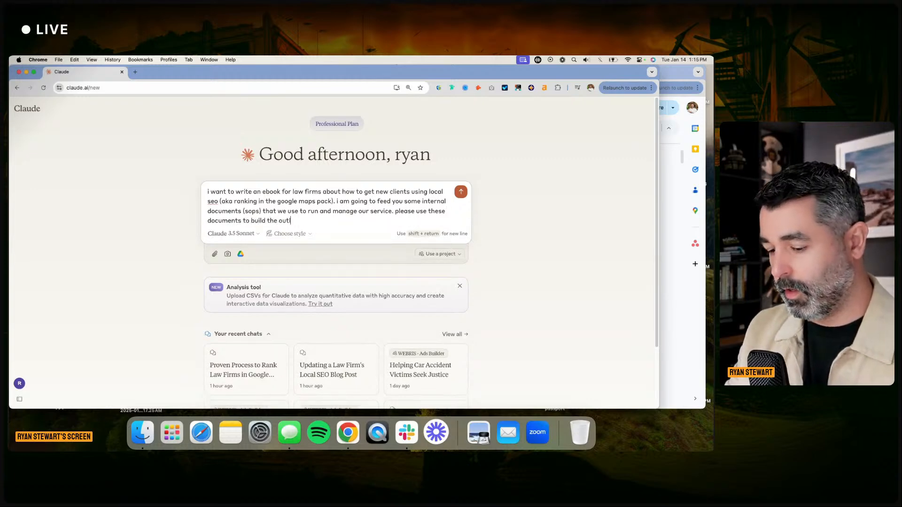
pyautogui.write('ine of the book.')
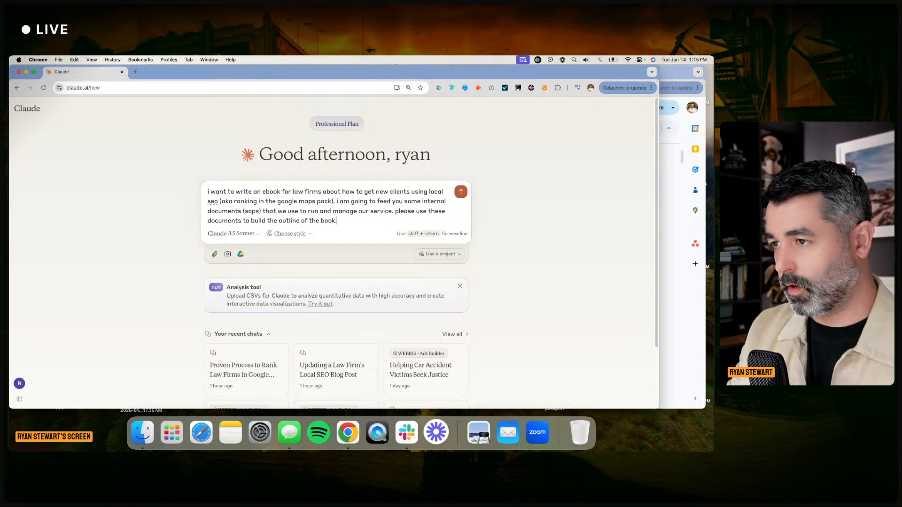
pyautogui.click(240, 254)
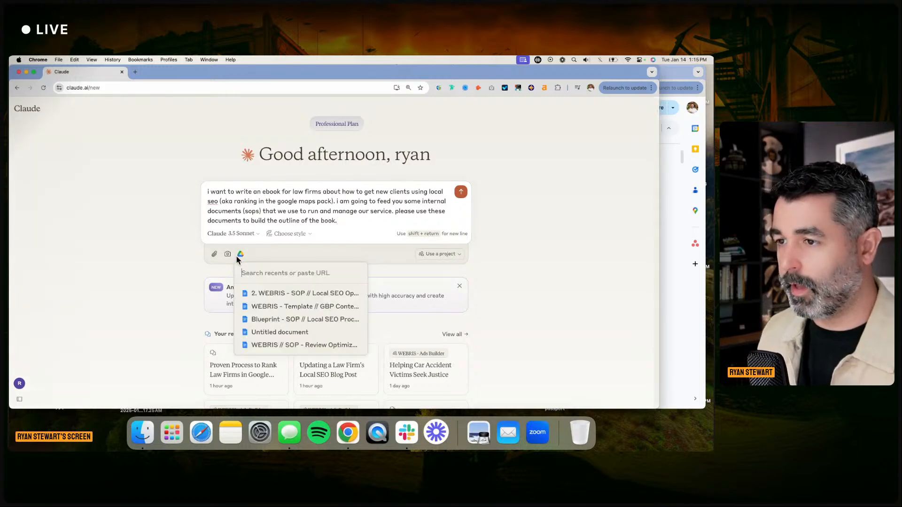
pyautogui.click(298, 297)
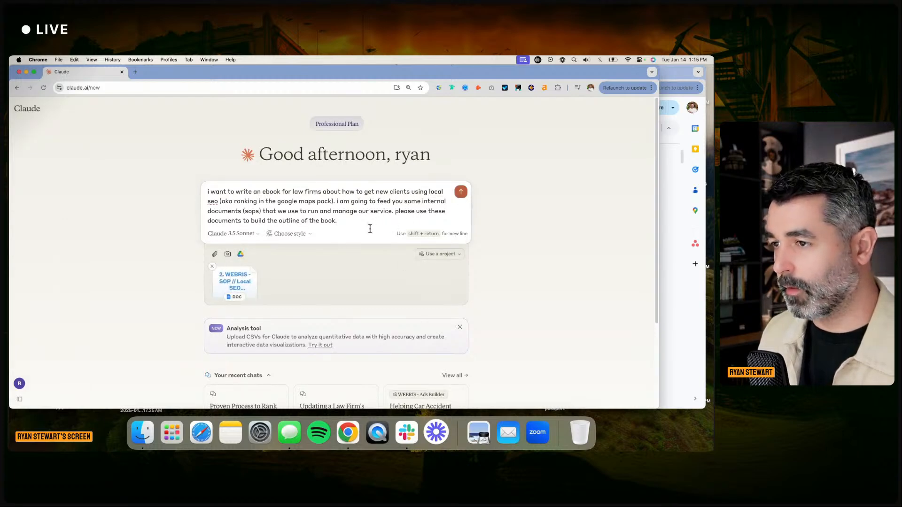
# Add a new paragraph: "the first document is our full sop - it links out to templates and supprting information which i have attached as well."
pyautogui.hotkey('shift', 'Return')
pyautogui.hotkey('shift', 'Return')
pyautogui.write('the first document is our full sop')
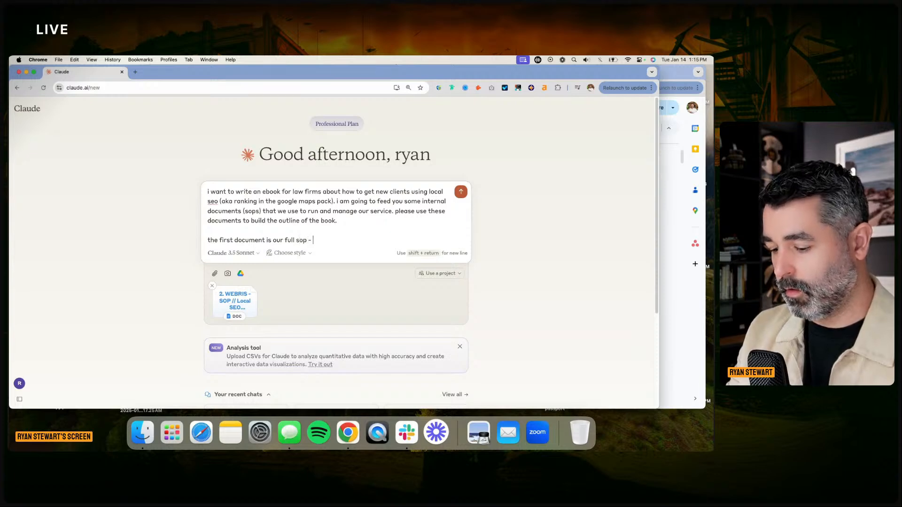
pyautogui.write(' - it links out to templates ')
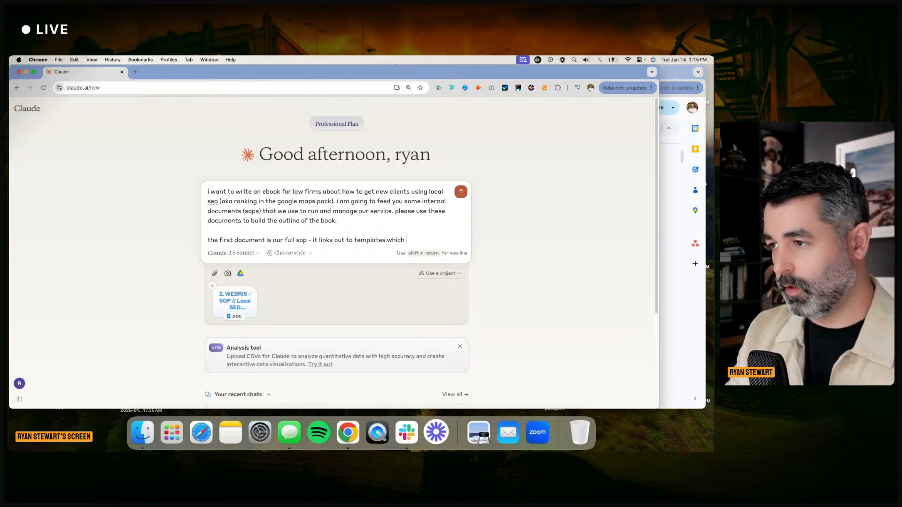
pyautogui.write('w')
pyautogui.press('BackSpace')
pyautogui.write('and supp')
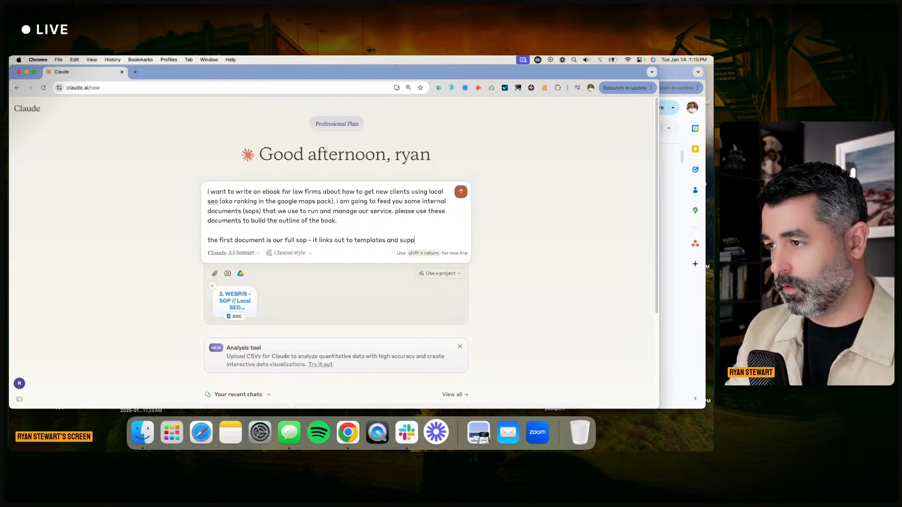
pyautogui.write('rting inform')
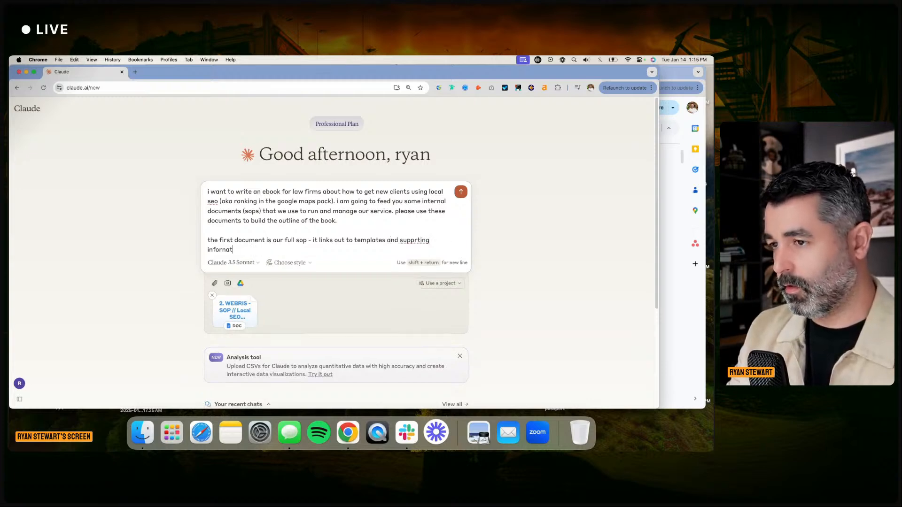
pyautogui.write('ation which i am goin')
pyautogui.press('BackSpace')
pyautogui.press('BackSpace')
pyautogui.press('BackSpace')
pyautogui.press('BackSpace')
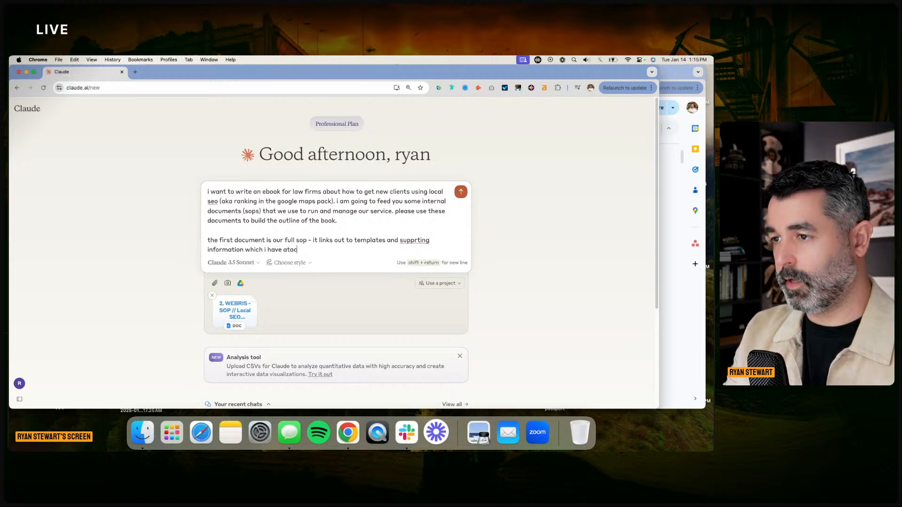
pyautogui.write('as well.')
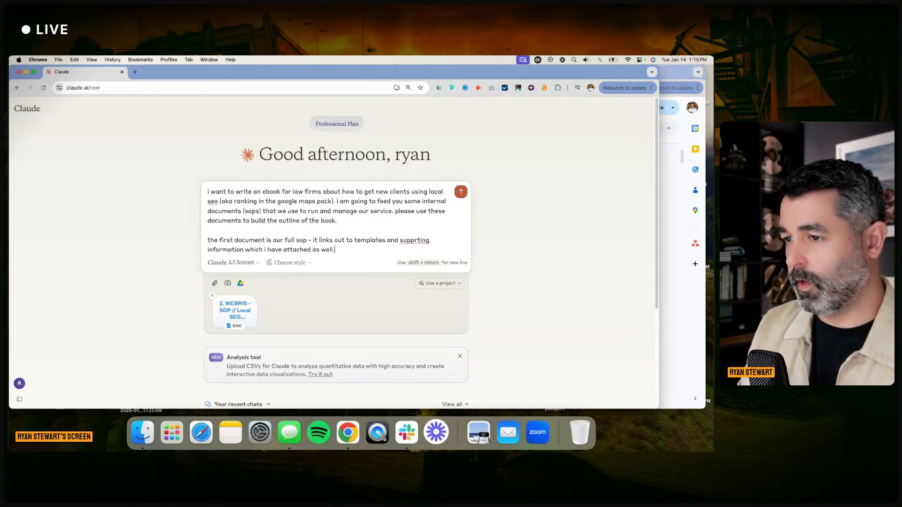
# Attach the WEBRIS GBP Content template and the WEBRIS Review Optimizations SOP from Google Drive
pyautogui.click(241, 283)
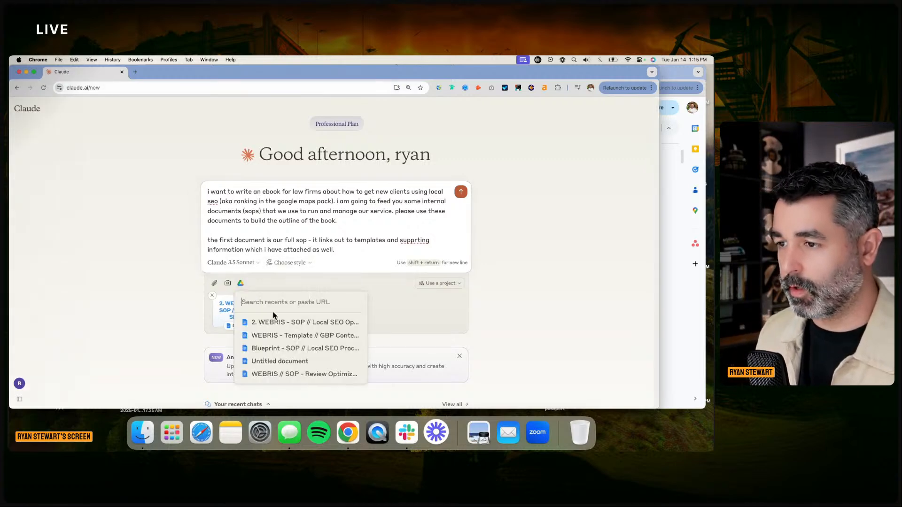
pyautogui.click(282, 336)
pyautogui.click(242, 285)
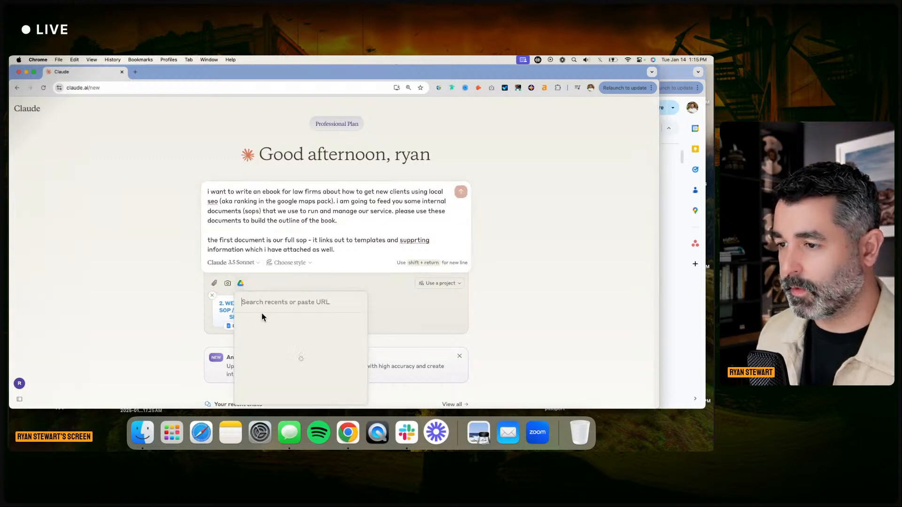
pyautogui.click(239, 283)
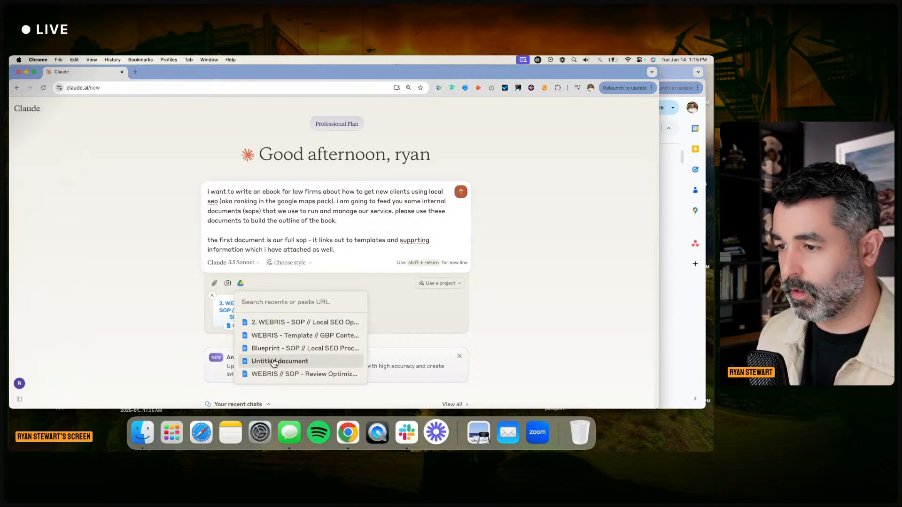
pyautogui.click(305, 375)
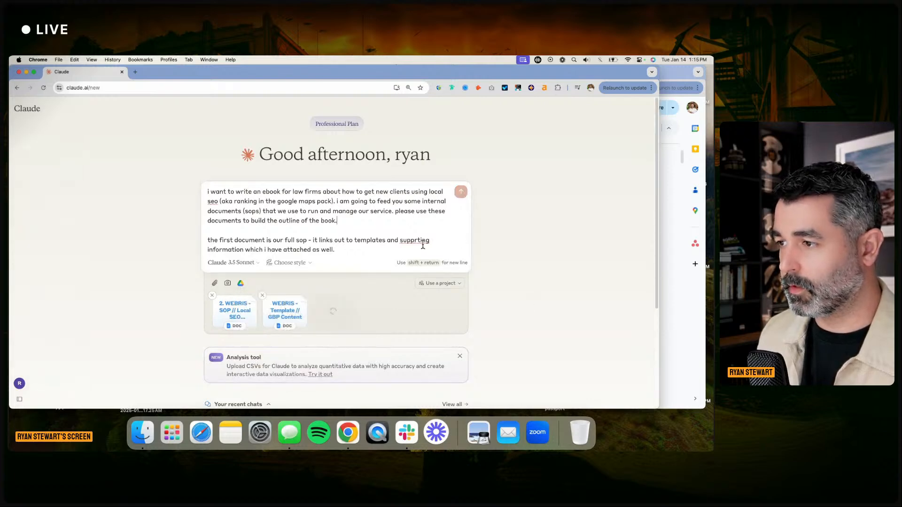
# Correct the misspelled "supprting" to "supporting" and send the prompt with its three attached documents
pyautogui.write('o')
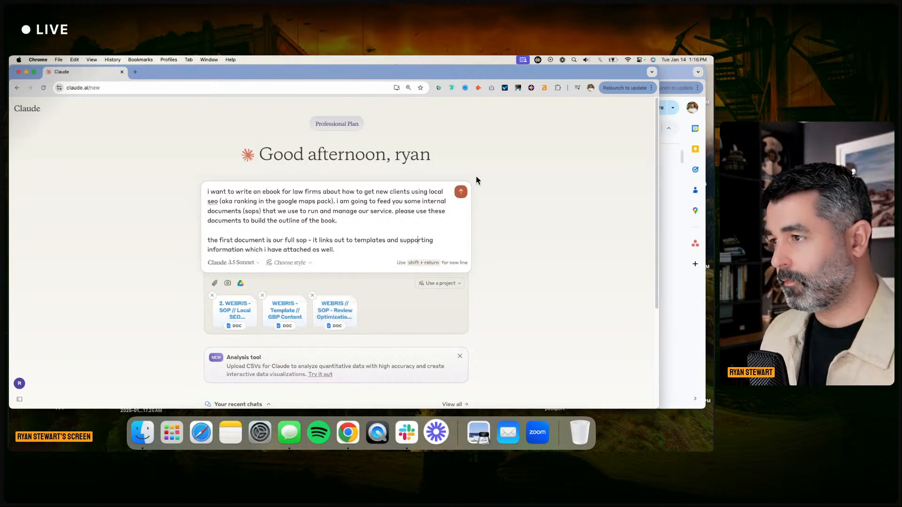
pyautogui.click(461, 192)
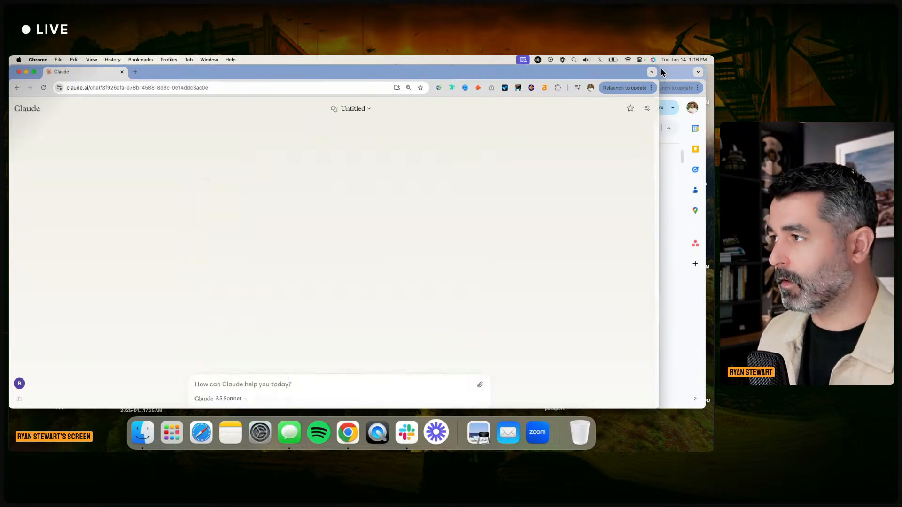
# Create a blank document in Google Docs and move it into its own window beside the Claude chat
pyautogui.click(671, 76)
pyautogui.moveTo(671, 76); pyautogui.dragTo(713, 77)
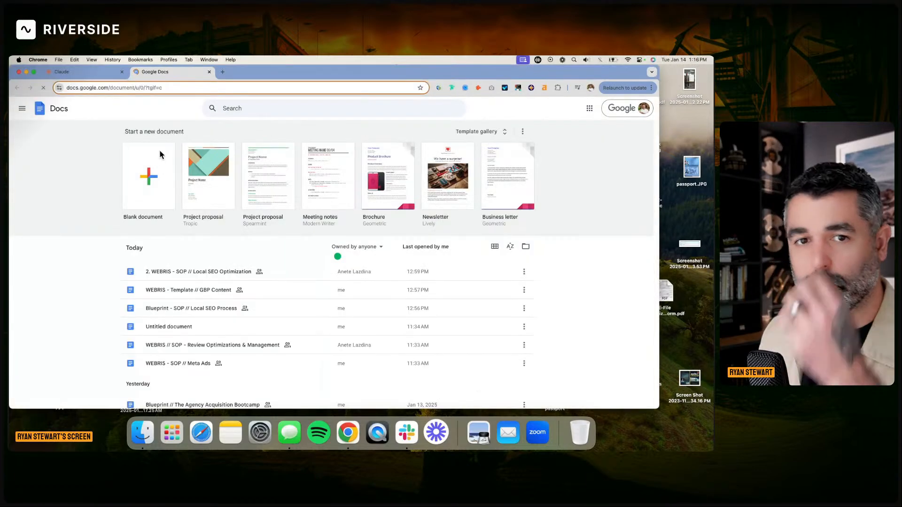
pyautogui.click(162, 156)
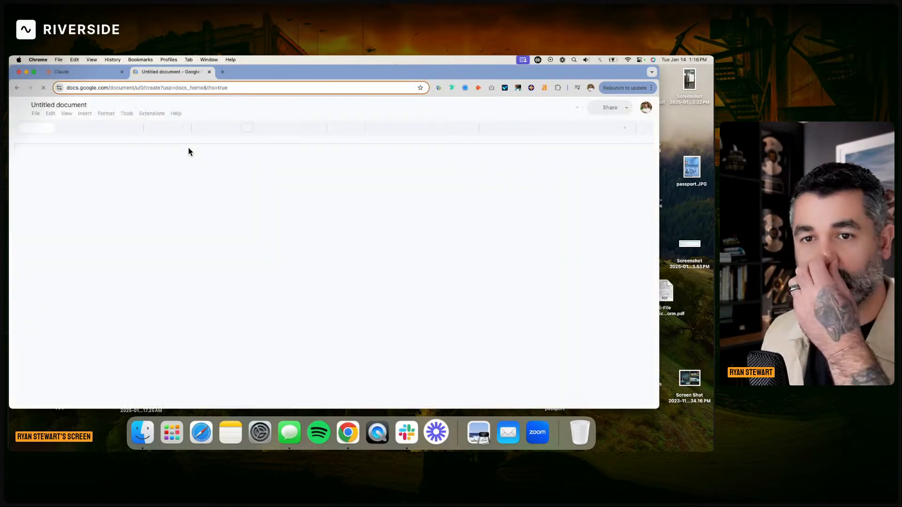
pyautogui.moveTo(172, 72); pyautogui.dragTo(538, 75)
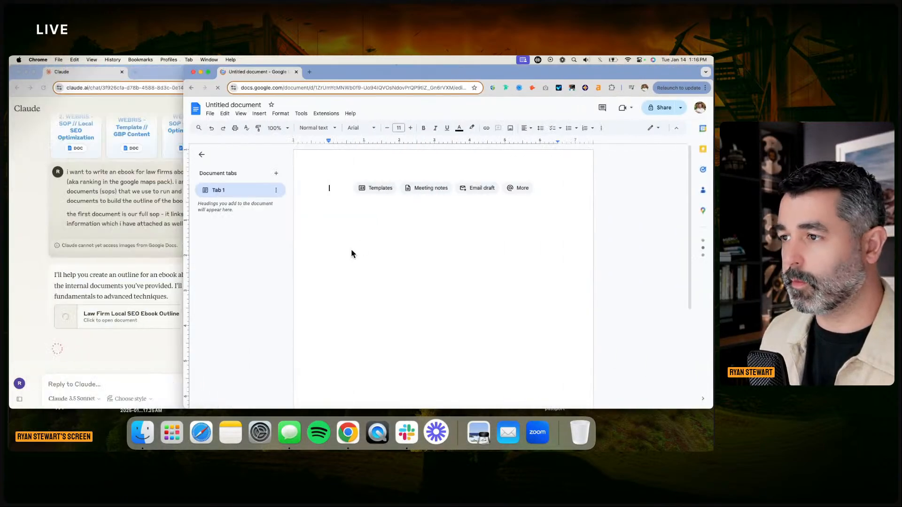
# Hide the list of document tabs and title the new document "WEBRIS // Local SEO Book For Lawyers"
pyautogui.click(201, 154)
pyautogui.click(219, 105)
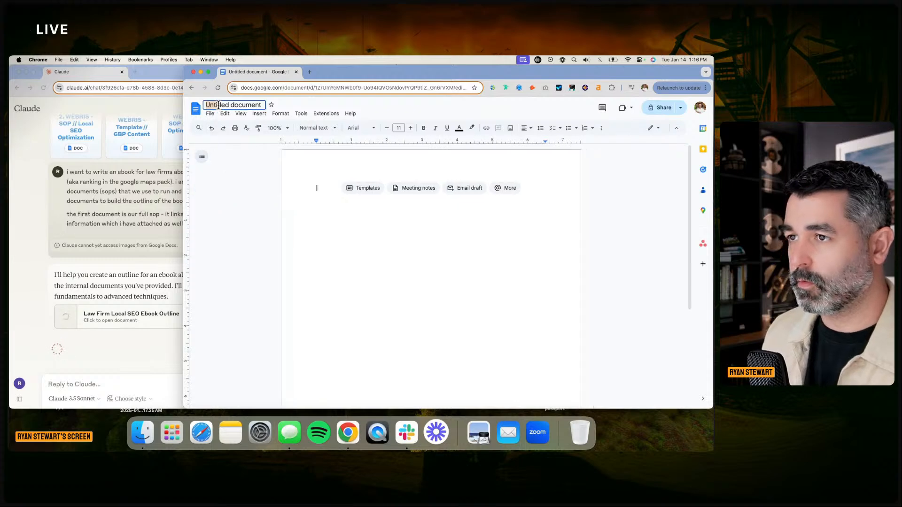
pyautogui.write('WEBRIS // Local S')
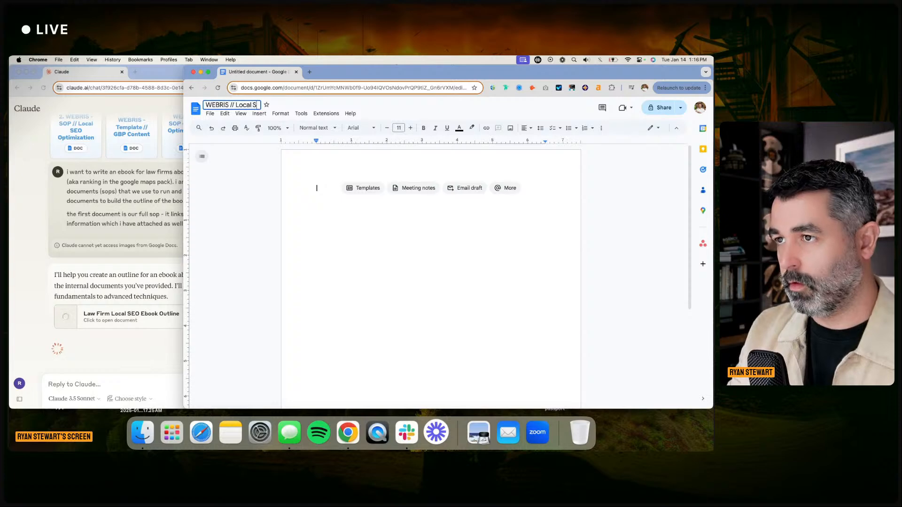
pyautogui.write('EO Fook For L')
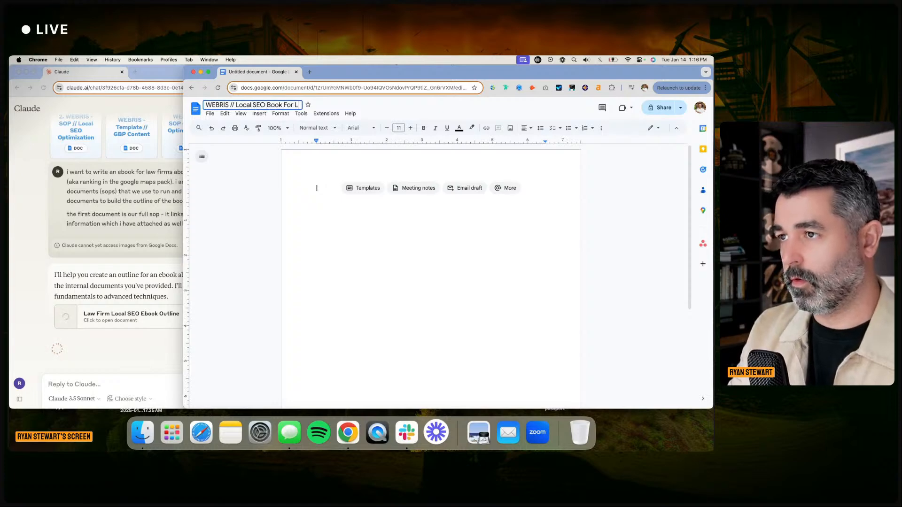
pyautogui.write('awyers')
# Return to Claude and review the generated ebook outline from its start and the accompanying notes, especially the one about Chapter 6
pyautogui.click(165, 301)
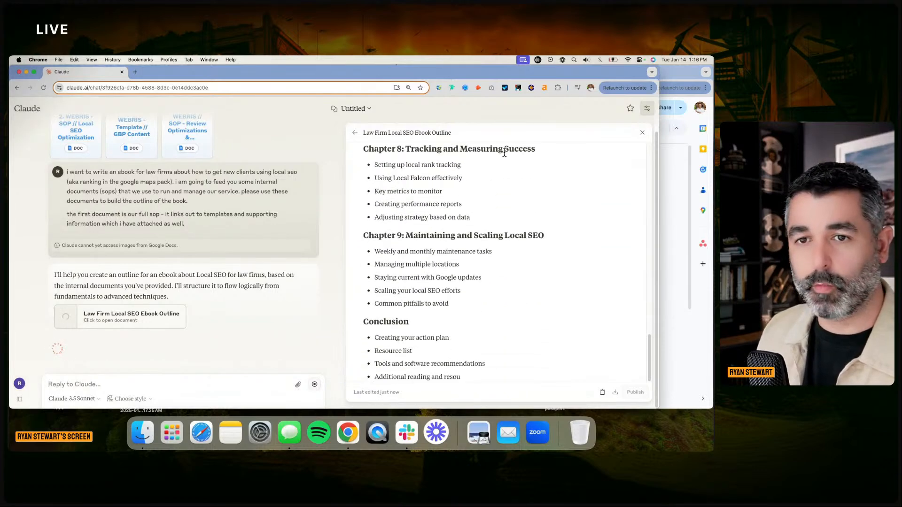
pyautogui.scroll(10, 484, 230)
pyautogui.scroll(15, 483, 232)
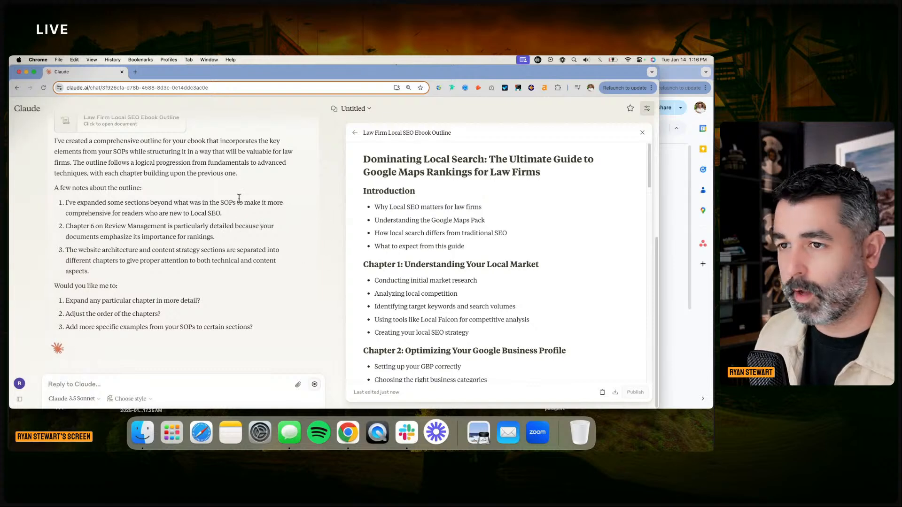
pyautogui.scroll(2, 212, 202)
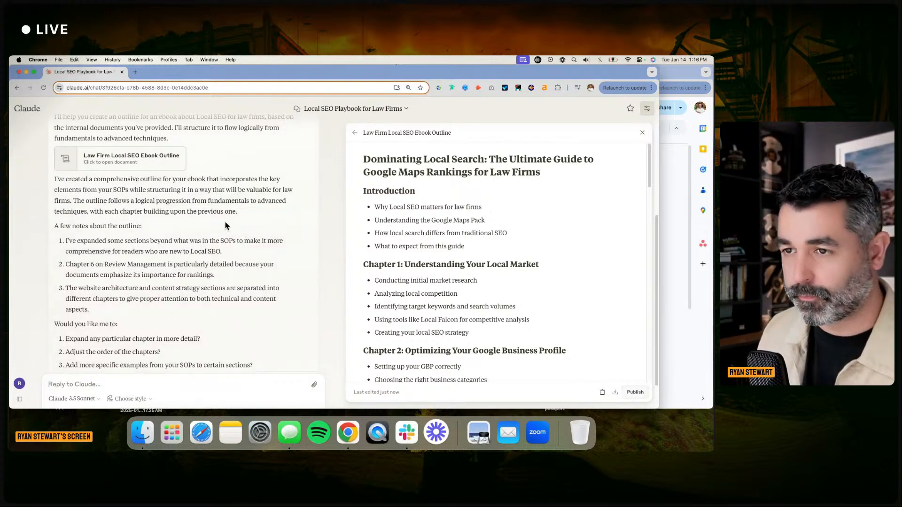
pyautogui.moveTo(224, 235); pyautogui.dragTo(276, 300)
pyautogui.click(224, 261)
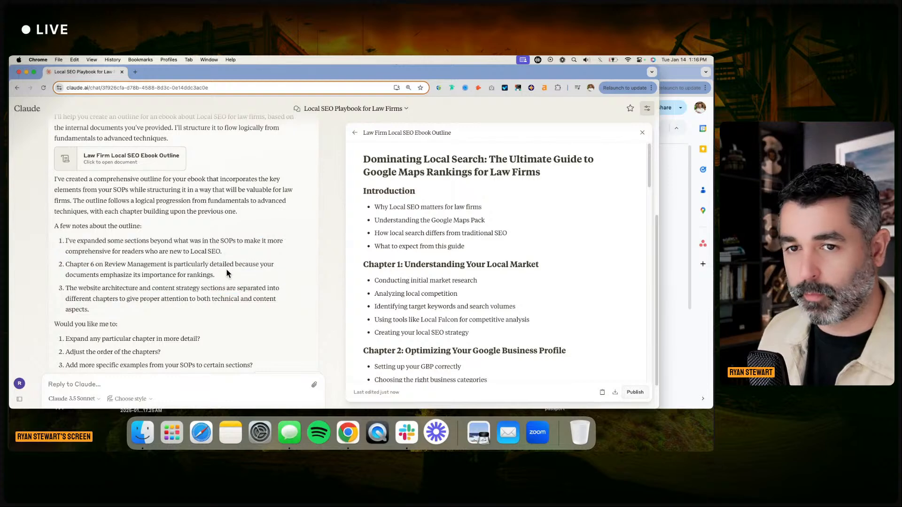
pyautogui.tripleClick(227, 269)
pyautogui.moveTo(227, 276); pyautogui.dragTo(107, 271)
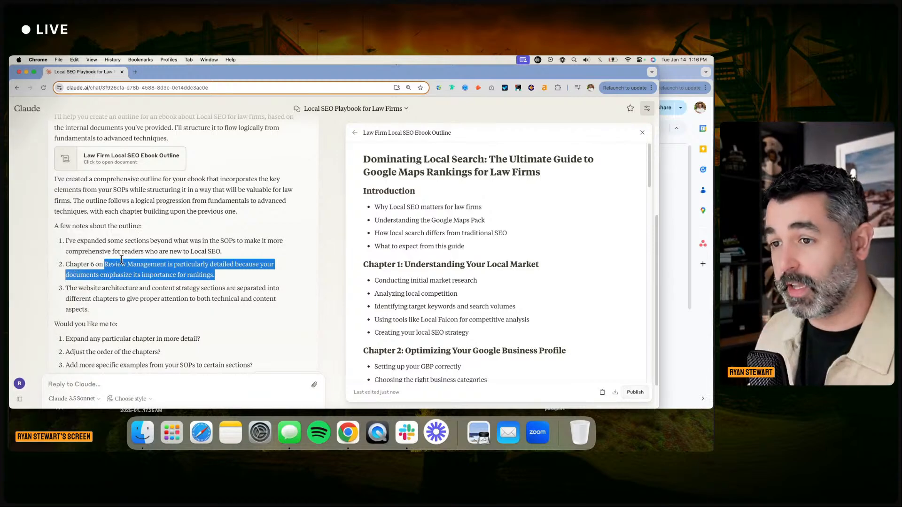
pyautogui.scroll(-1, 233, 282)
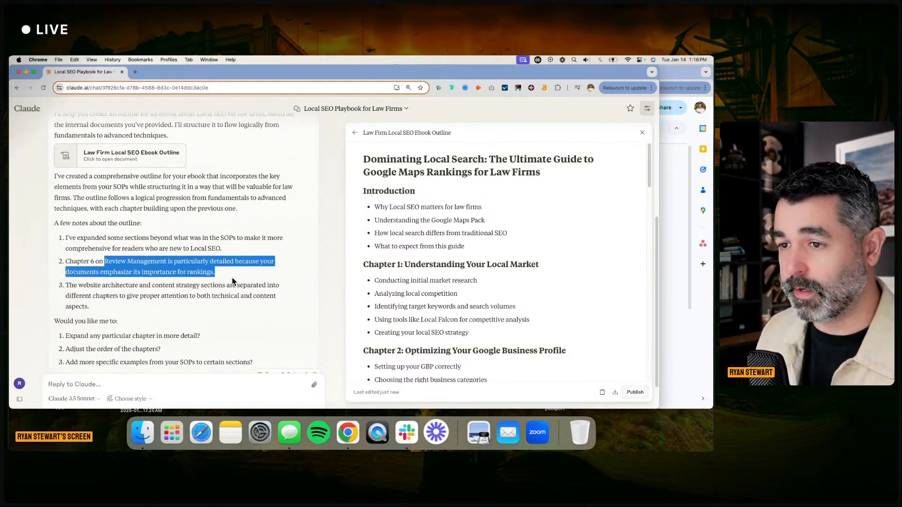
# Read the outline note on website architecture and content strategy, along with Claude's suggested follow-up options
pyautogui.moveTo(220, 303); pyautogui.dragTo(221, 271)
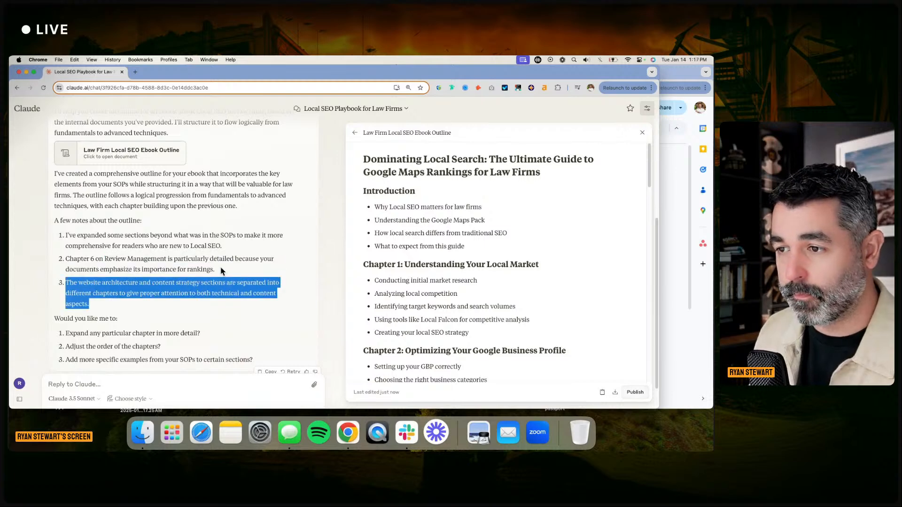
pyautogui.click(221, 295)
pyautogui.scroll(-3, 197, 273)
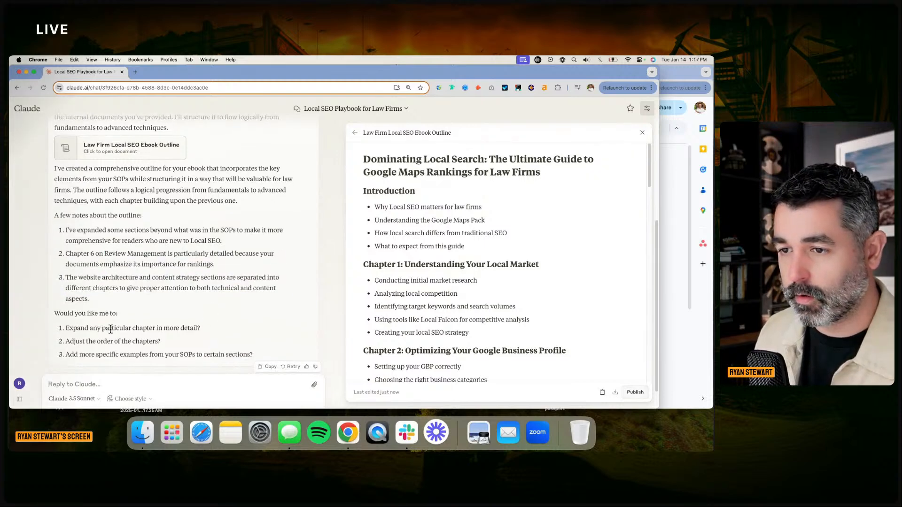
pyautogui.scroll(1, 545, 270)
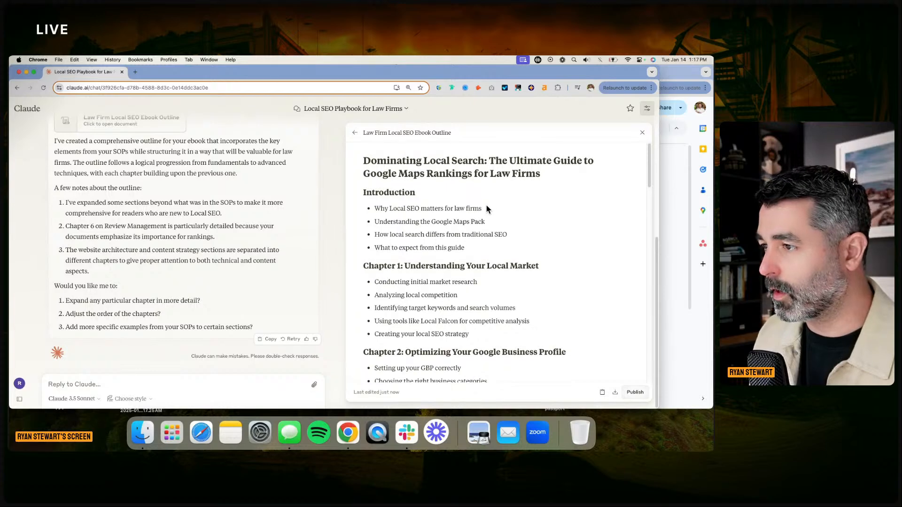
# Start an improvement request on the four Introduction bullets with "i want to really dive into the pain points of traditional seo not working,"
pyautogui.moveTo(483, 249); pyautogui.dragTo(464, 242)
pyautogui.click(460, 199)
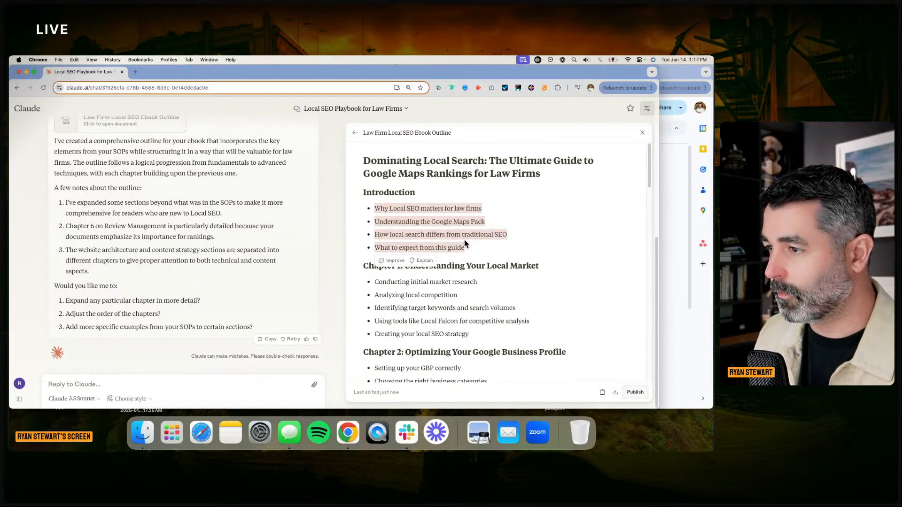
pyautogui.click(390, 261)
pyautogui.write('i want to really dive into the pain poin')
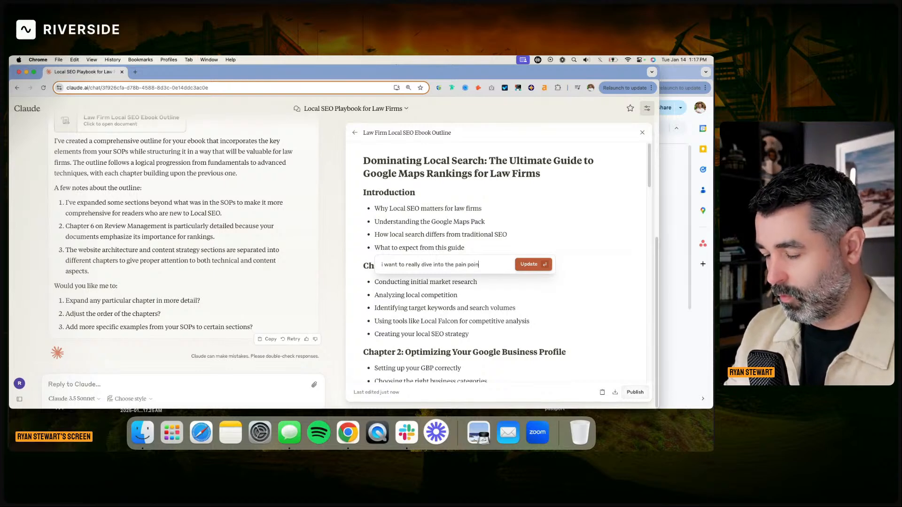
pyautogui.write('ts of trad')
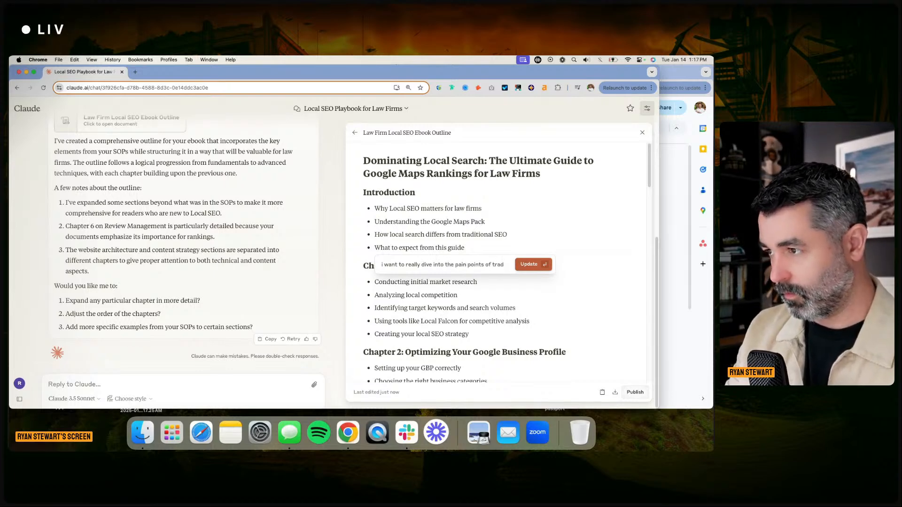
pyautogui.write('itional seo not working')
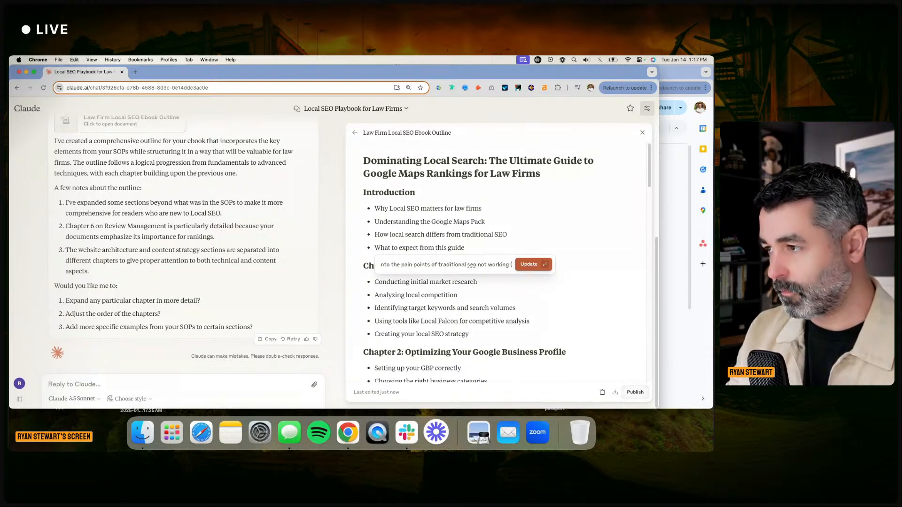
pyautogui.write(',')
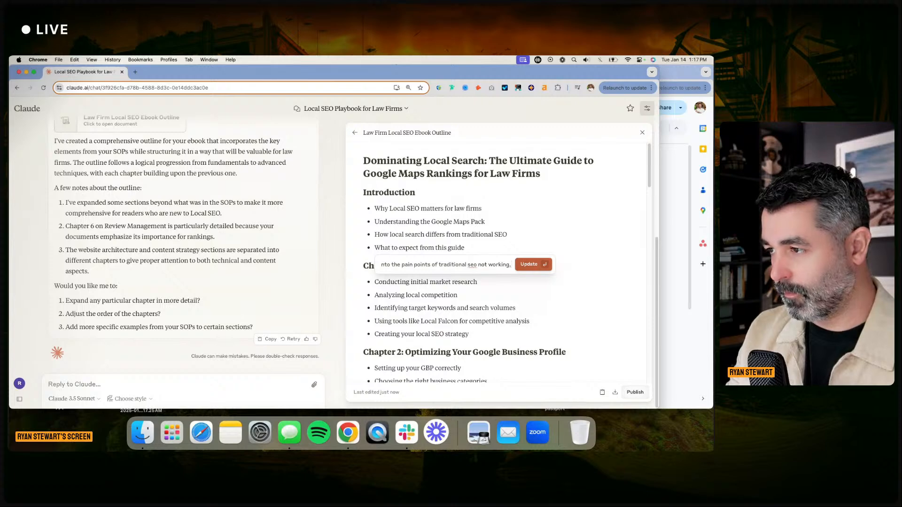
pyautogui.press('super+a')
pyautogui.press('BackSpace')
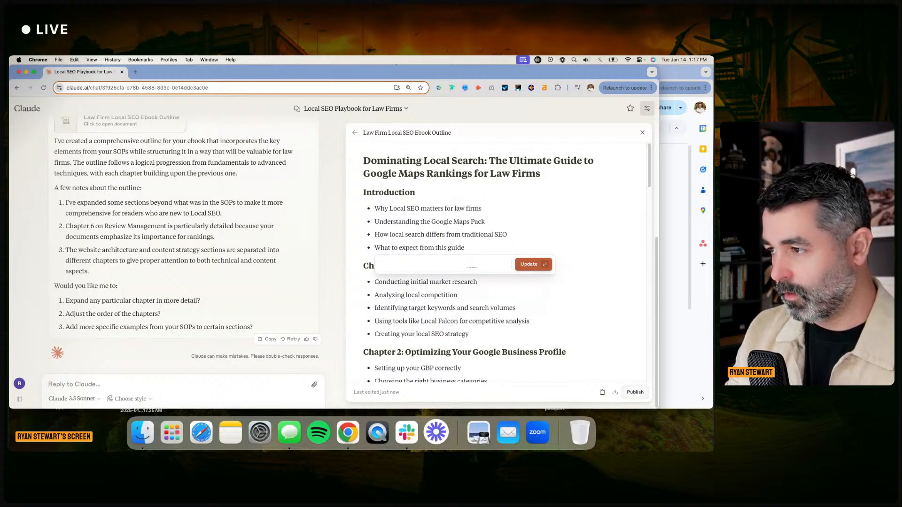
pyautogui.press('super+z')
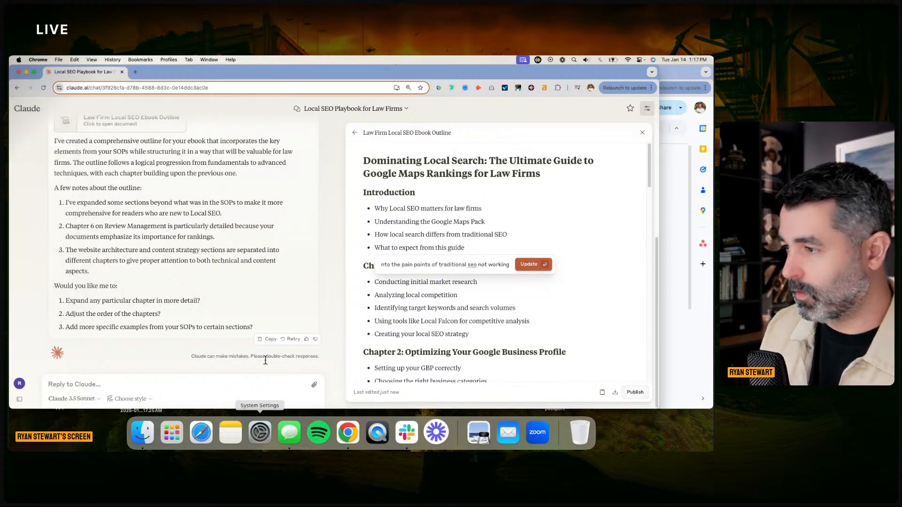
pyautogui.press('super+Left')
pyautogui.press('super+a')
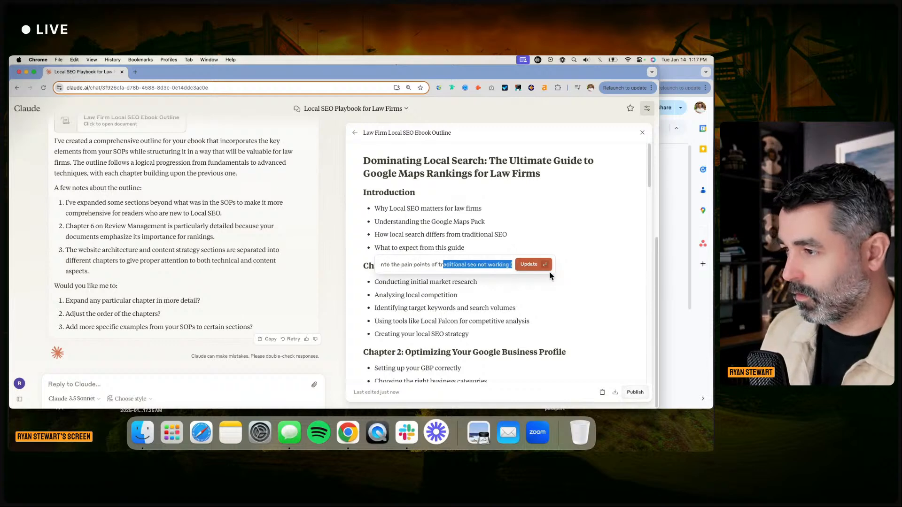
pyautogui.press('Right')
pyautogui.write('(ppc')
pyautogui.press('BackSpace')
pyautogui.press('BackSpace')
pyautogui.press('BackSpace')
pyautogui.press('BackSpace')
pyautogui.press('BackSpace')
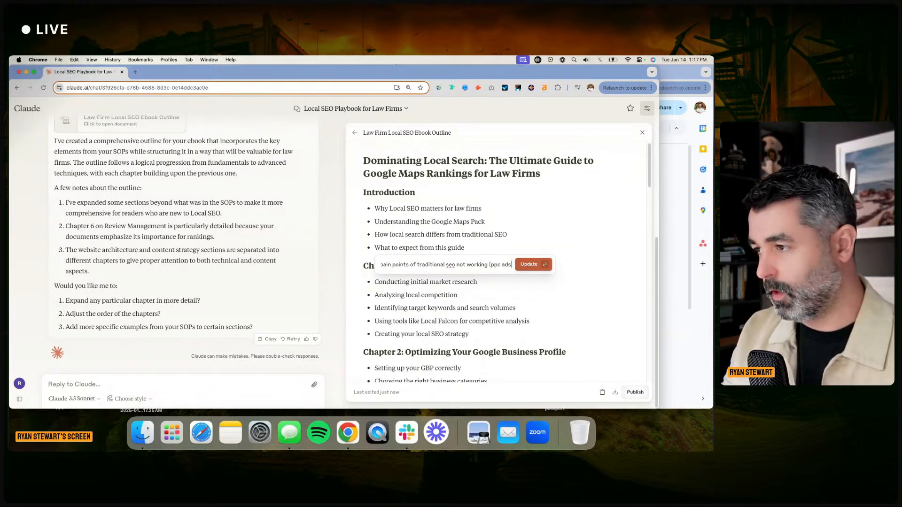
pyautogui.write(',')
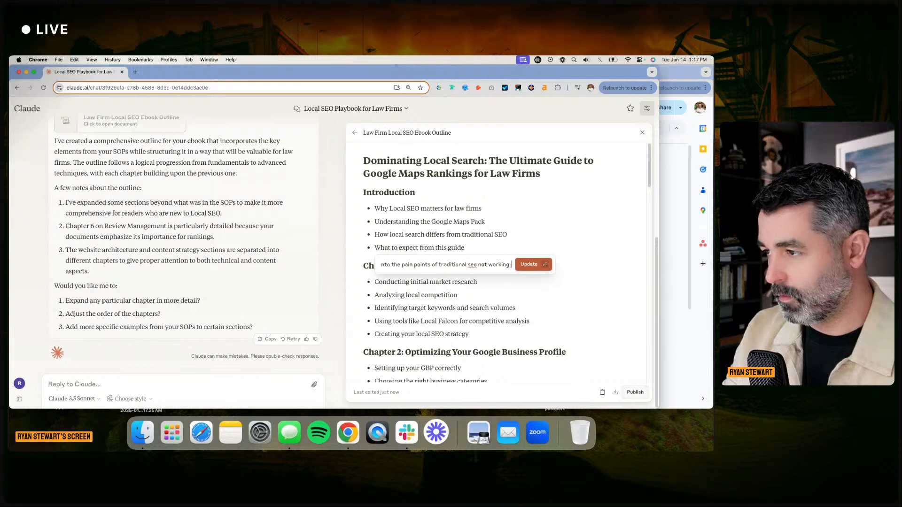
# Append "ppc being too epensive and social media being too slow and the fact that no one is using social media to fnd lawyers" and submit the request
pyautogui.write(' ppc being to')
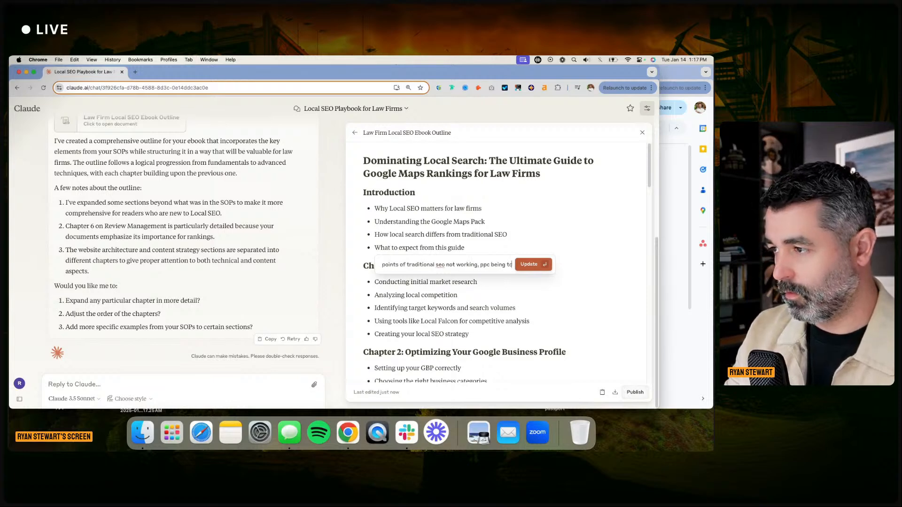
pyautogui.write('o epensive and soc')
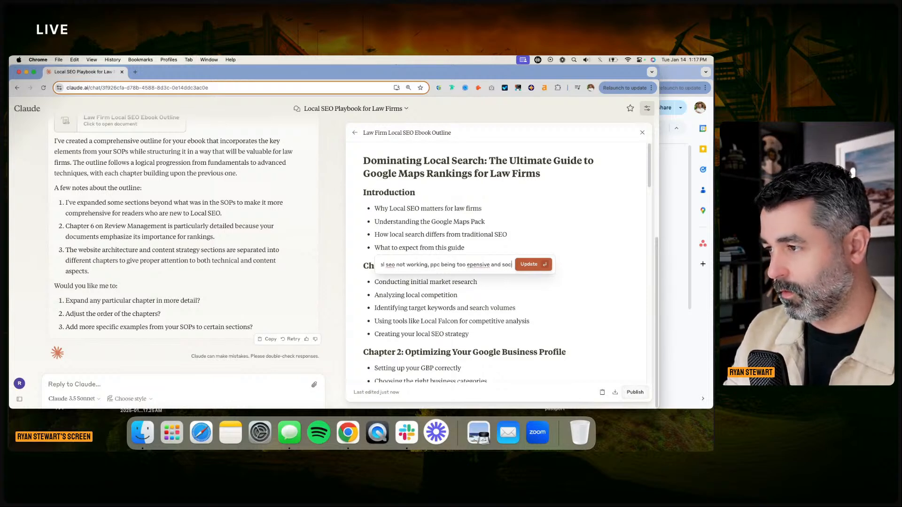
pyautogui.write('ial media being too slow and h')
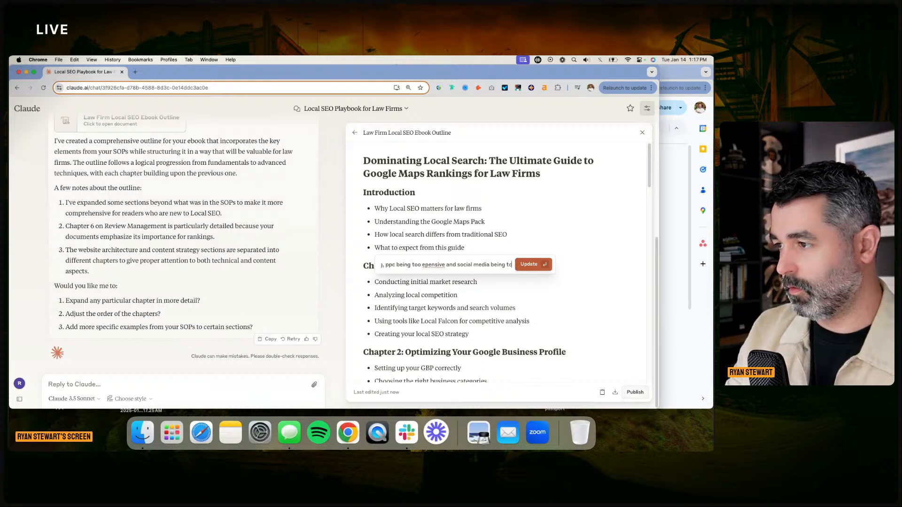
pyautogui.write('e fact that')
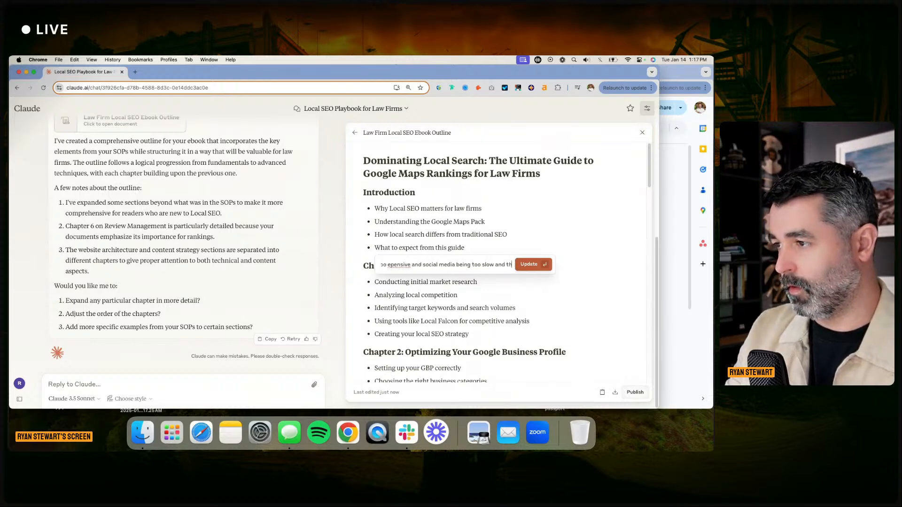
pyautogui.write(' no one is using')
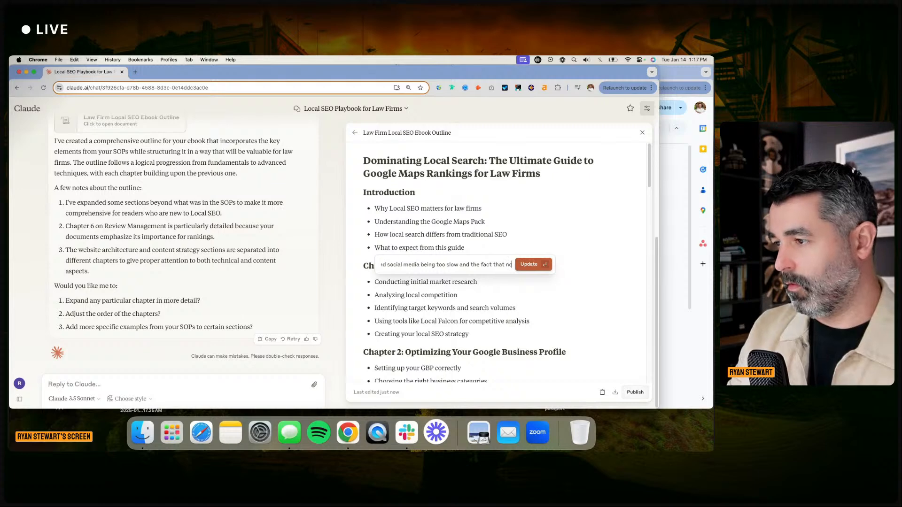
pyautogui.write(' social')
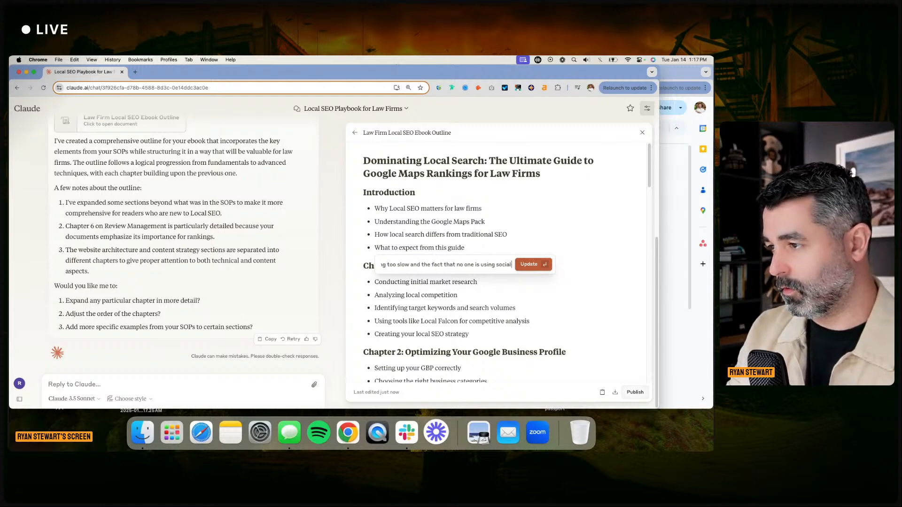
pyautogui.write(' media to fnd la')
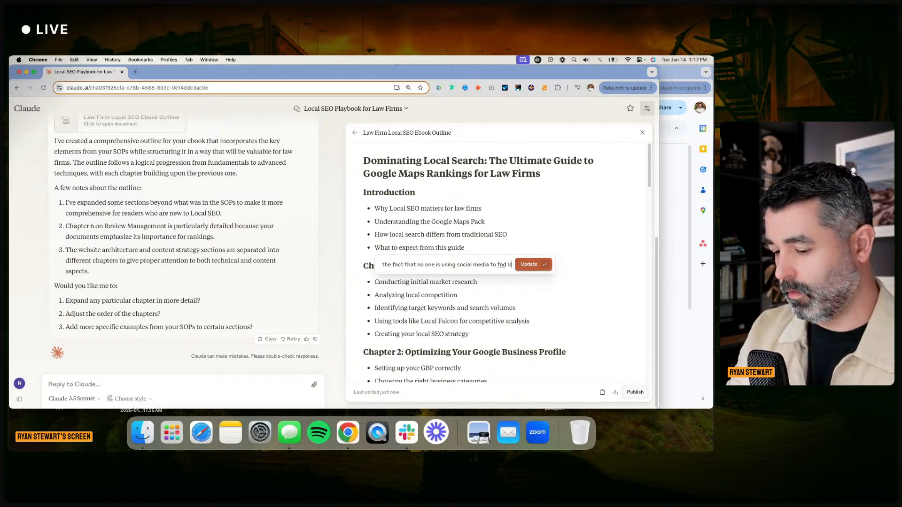
pyautogui.write('wyers')
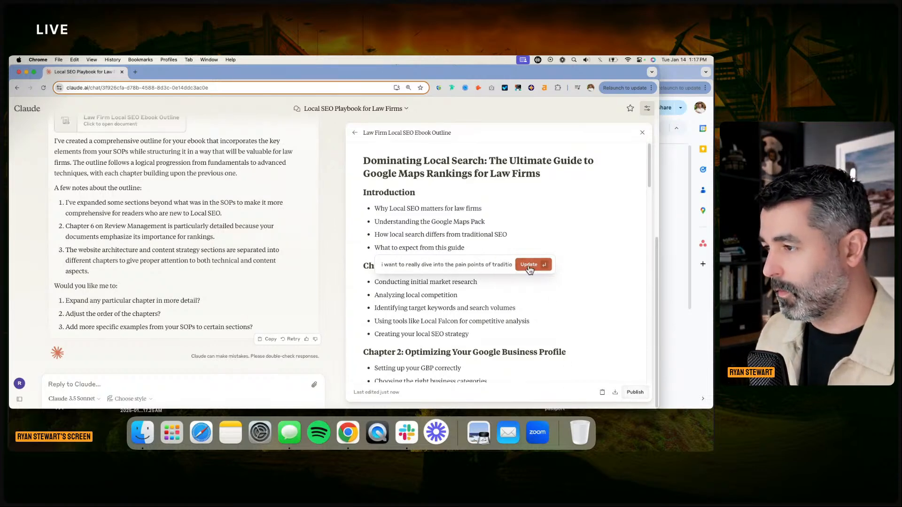
pyautogui.press('Return')
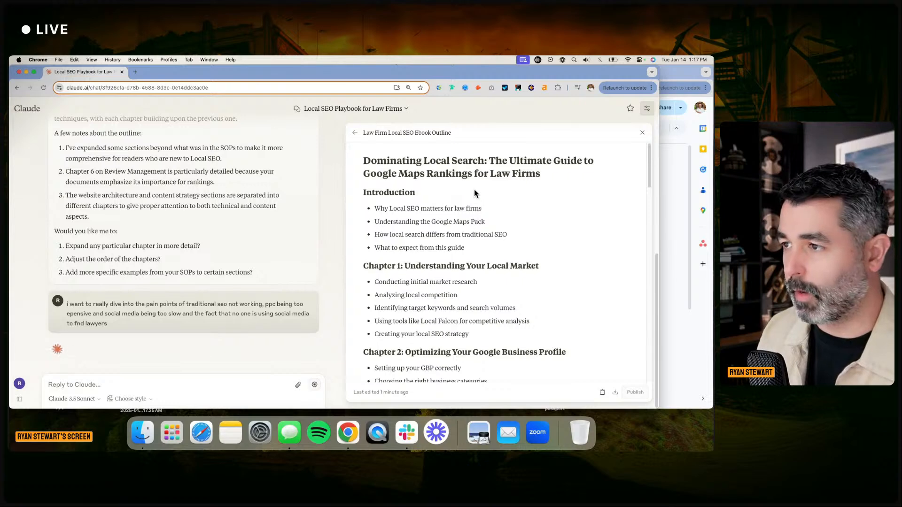
# Review Claude's summary of the revised introduction and its new sections on traditional marketing channels, PPC prices and social media
pyautogui.moveTo(476, 193); pyautogui.dragTo(487, 235)
pyautogui.click(490, 247)
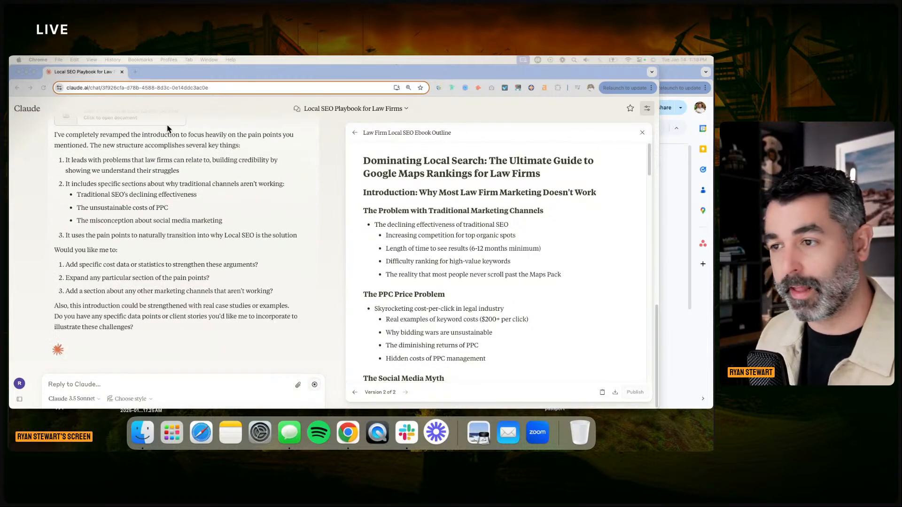
pyautogui.scroll(3, 121, 285)
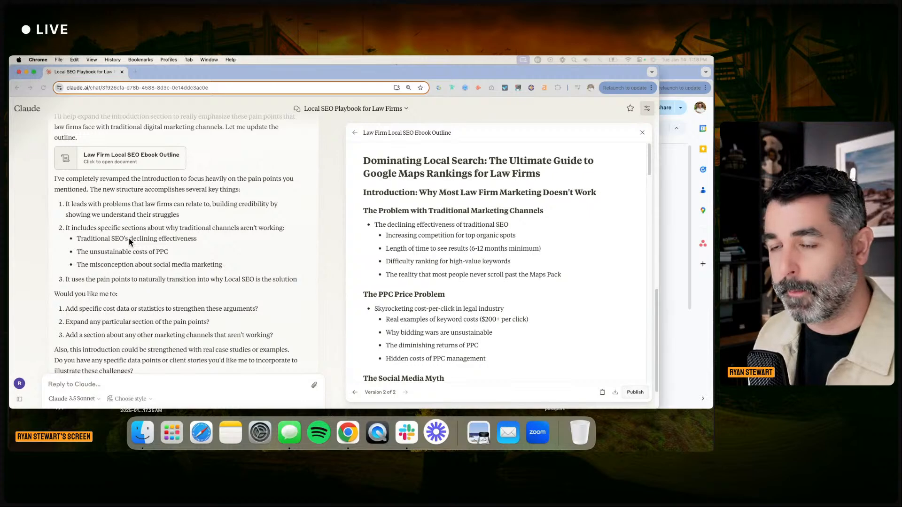
pyautogui.click(128, 238)
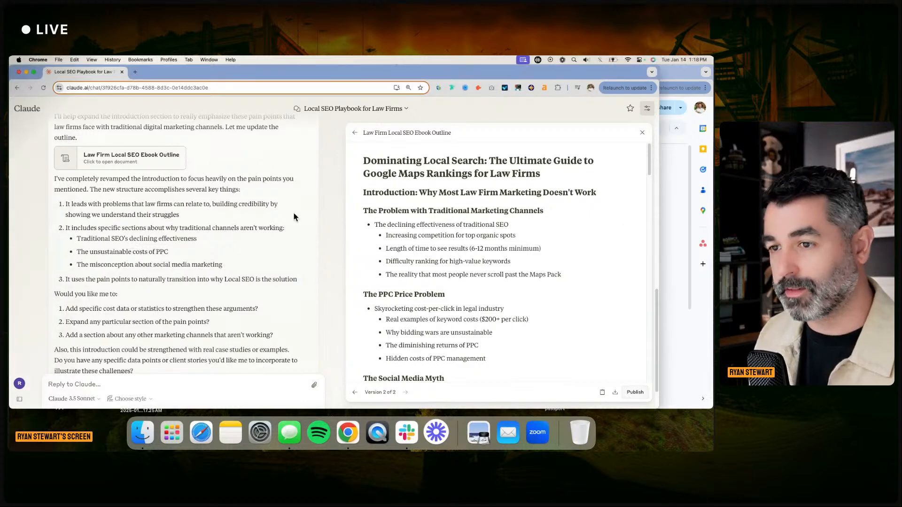
pyautogui.scroll(-5, 454, 202)
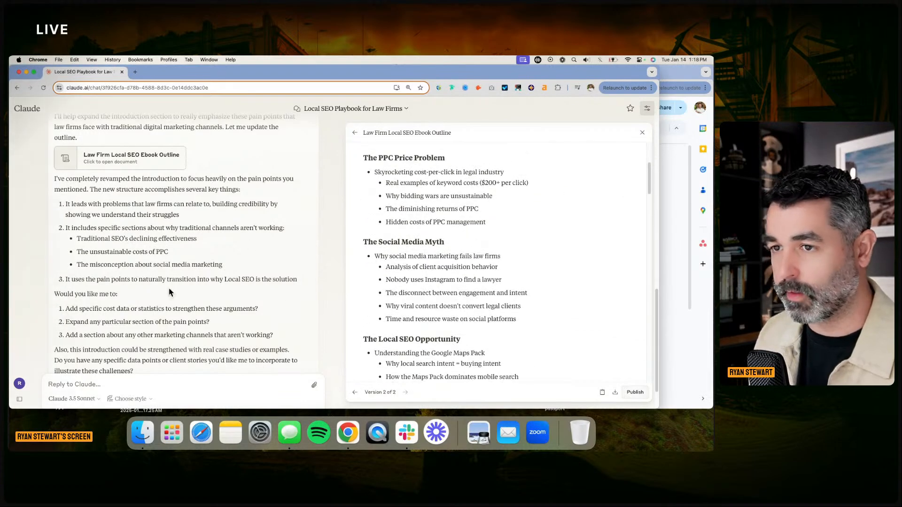
pyautogui.scroll(-3, 173, 281)
pyautogui.scroll(6, 173, 279)
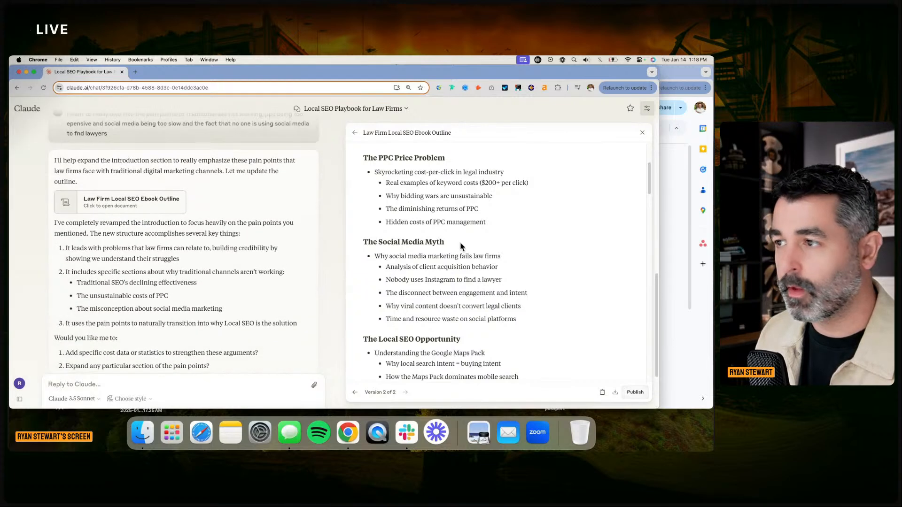
pyautogui.scroll(5, 461, 241)
pyautogui.moveTo(548, 212); pyautogui.dragTo(562, 277)
pyautogui.click(551, 227)
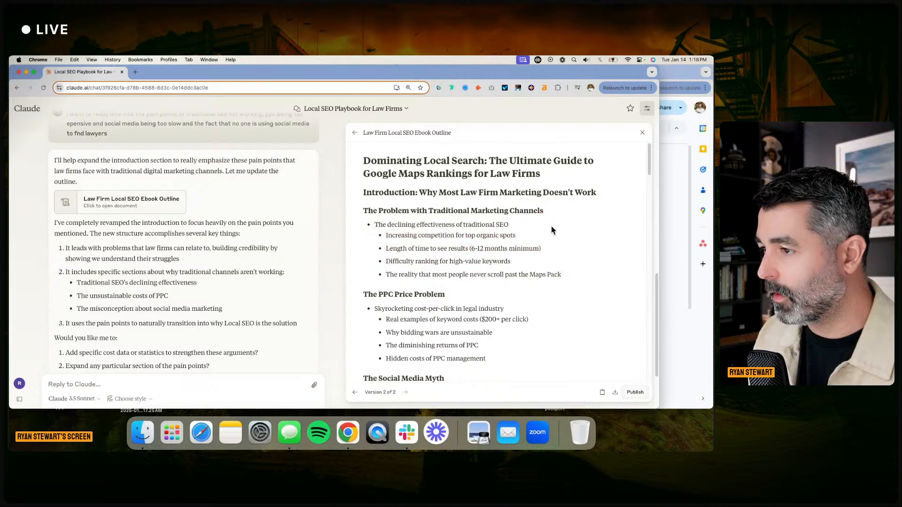
pyautogui.scroll(-3, 487, 260)
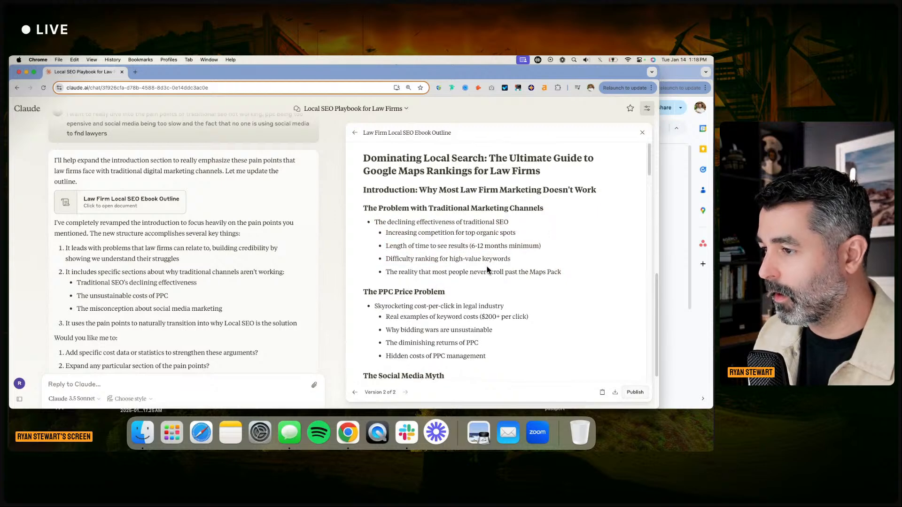
pyautogui.click(94, 399)
pyautogui.click(94, 398)
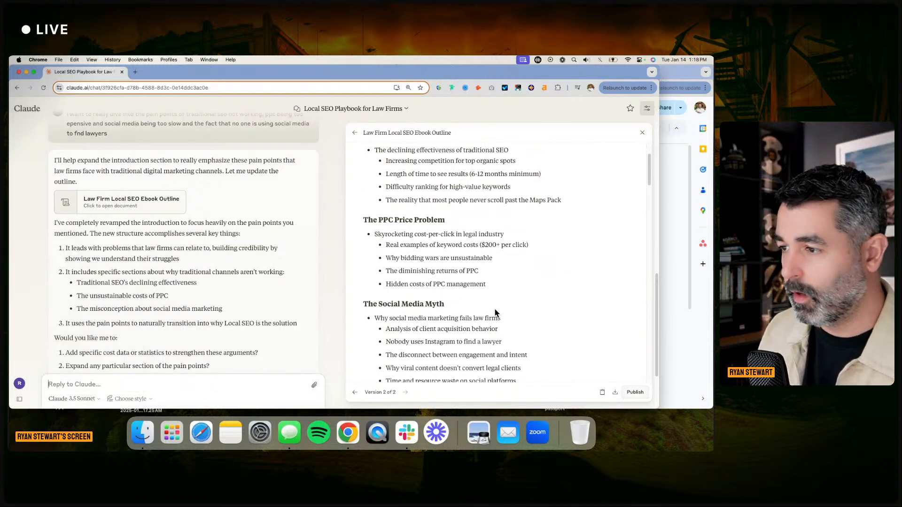
# Examine the rest of the revised introduction and Chapters 1 to 3, especially the citation types listed in Chapter 3
pyautogui.scroll(-5, 493, 314)
pyautogui.scroll(-7, 493, 313)
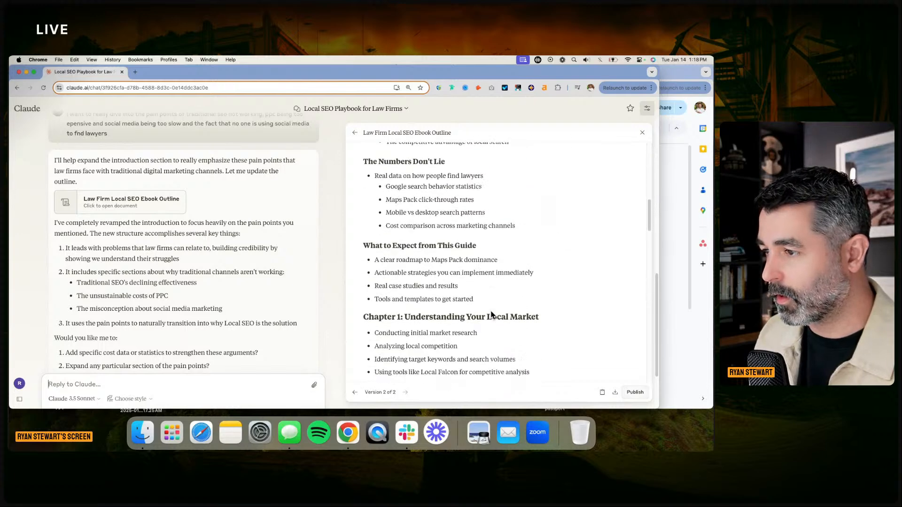
pyautogui.scroll(-4, 491, 311)
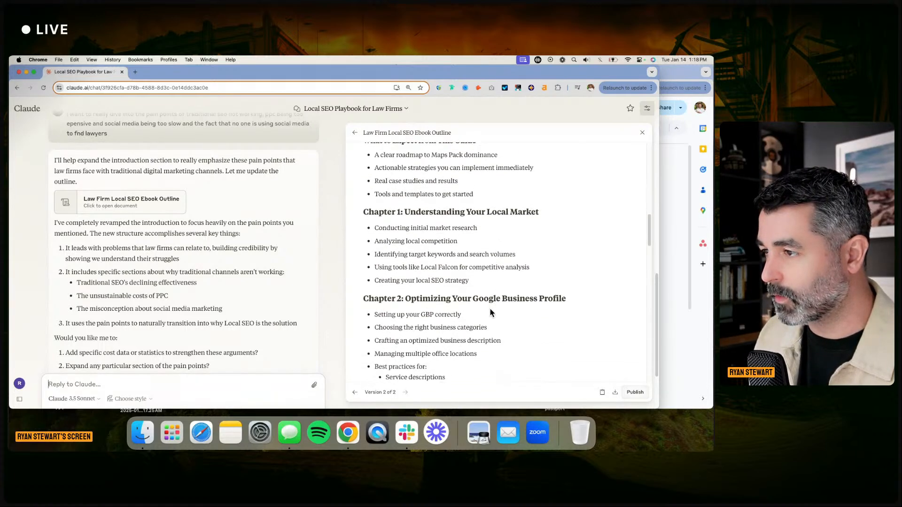
pyautogui.scroll(-1, 490, 310)
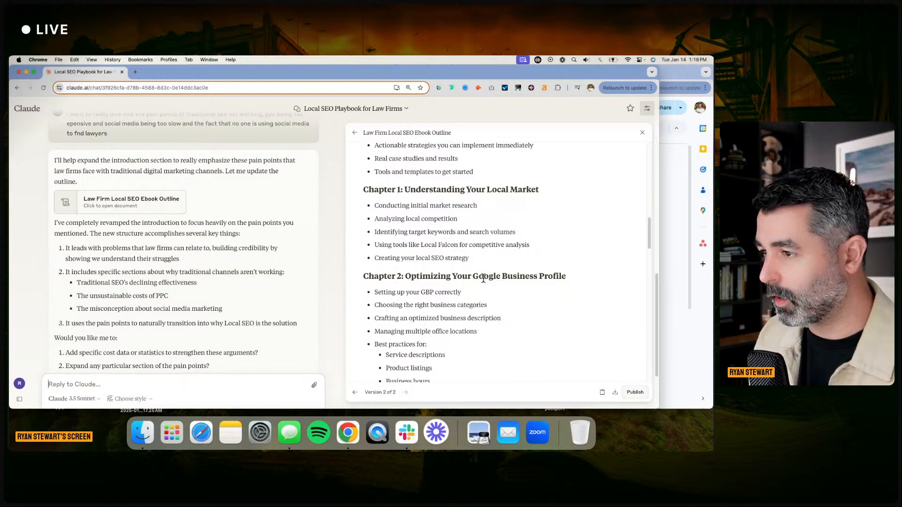
pyautogui.scroll(-3, 482, 275)
pyautogui.scroll(-5, 460, 254)
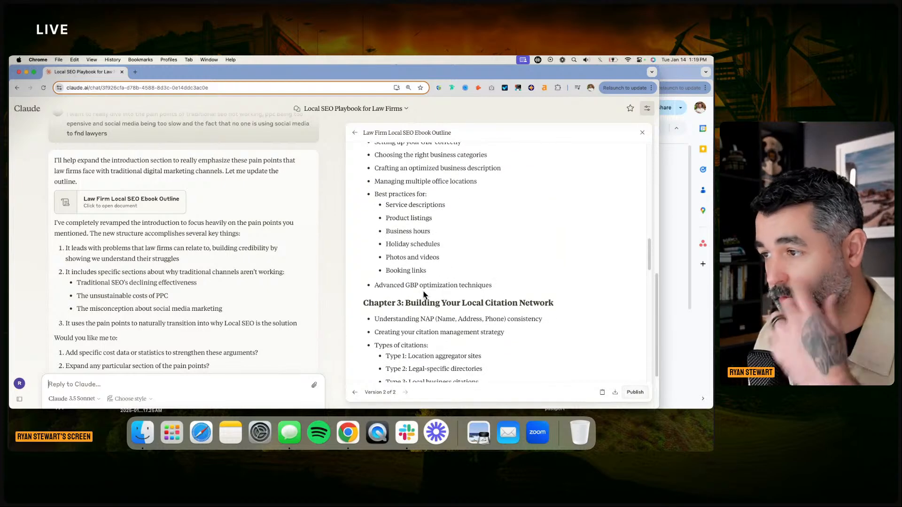
pyautogui.scroll(-4, 425, 294)
pyautogui.moveTo(521, 217); pyautogui.dragTo(374, 265)
pyautogui.click(489, 306)
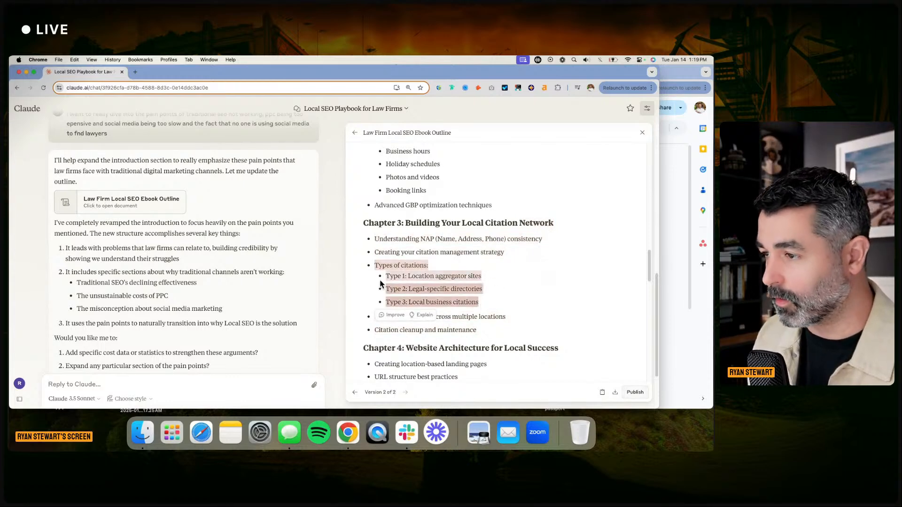
# Examine the rest of the ebook outline, from Chapter 4's website architecture bullets through Chapter 9, the Conclusion and the Appendix
pyautogui.click(511, 292)
pyautogui.scroll(-3, 514, 294)
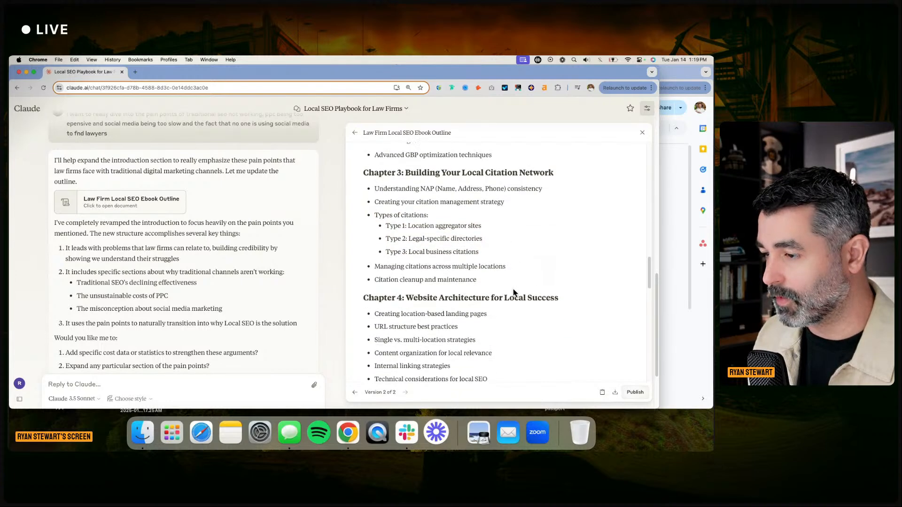
pyautogui.scroll(-3, 516, 295)
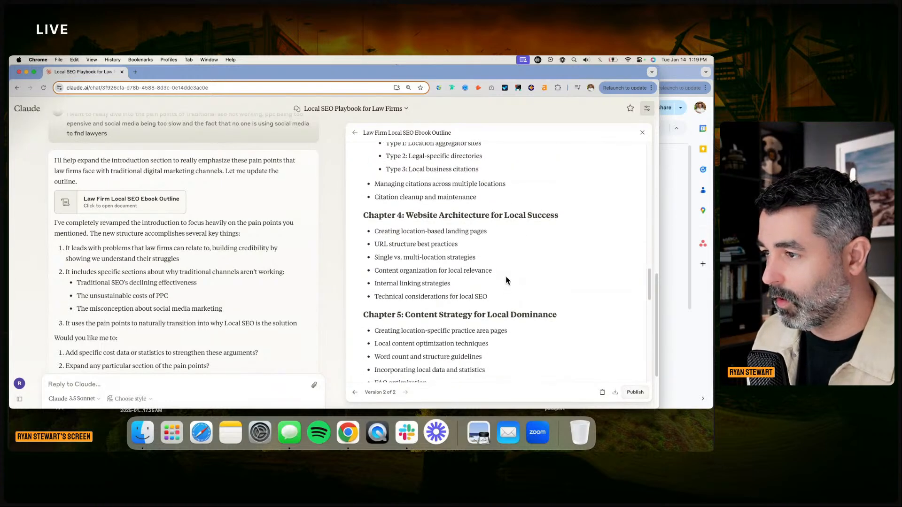
pyautogui.moveTo(395, 248); pyautogui.dragTo(491, 251)
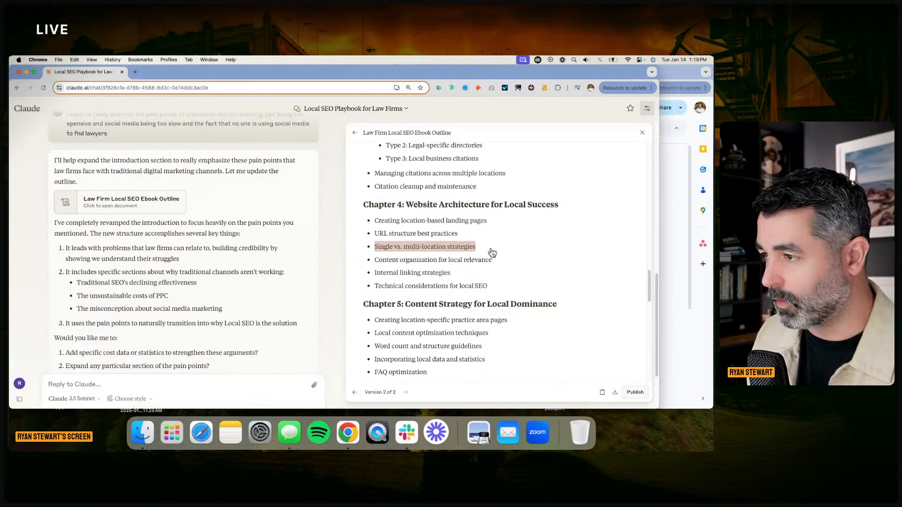
pyautogui.click(525, 298)
pyautogui.scroll(-3, 526, 300)
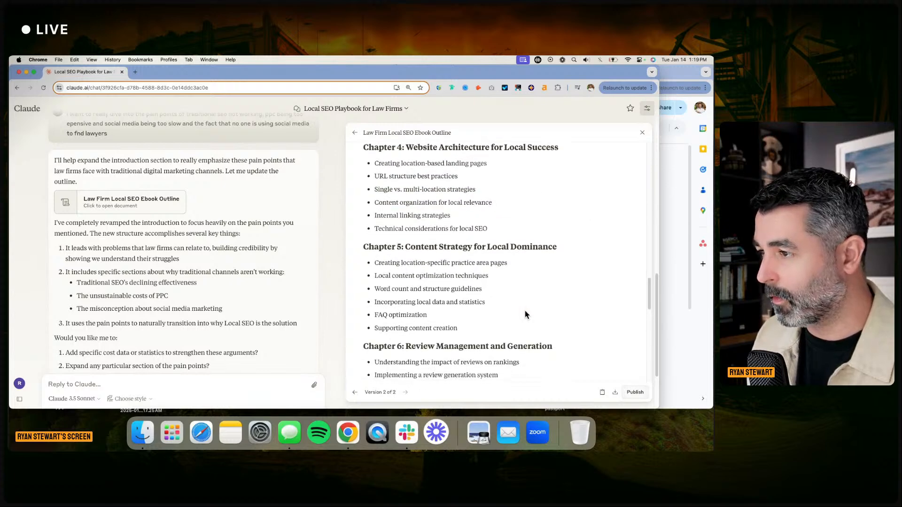
pyautogui.scroll(-5, 432, 303)
pyautogui.scroll(-4, 441, 314)
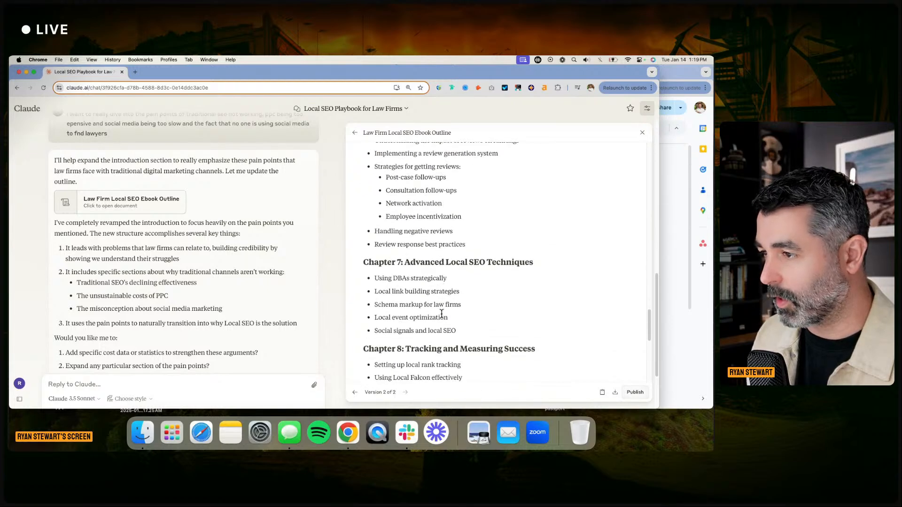
pyautogui.scroll(-6, 473, 291)
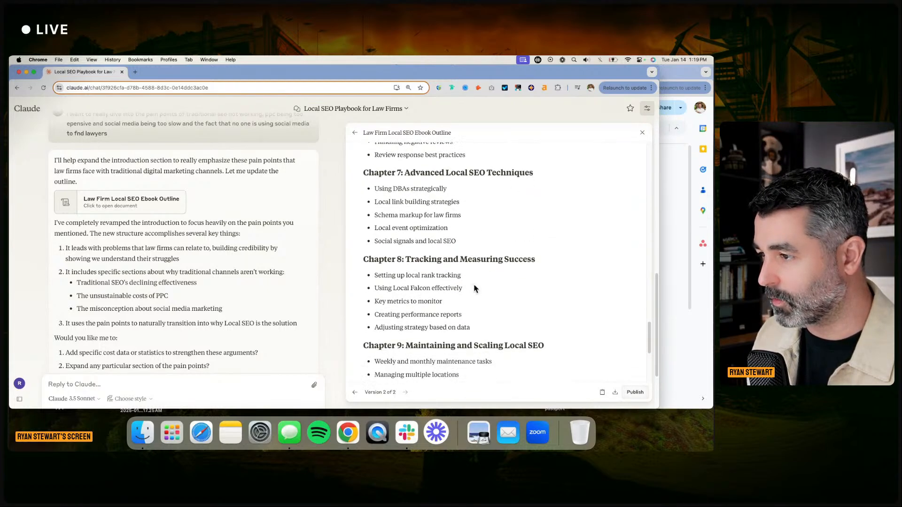
pyautogui.scroll(-2, 282, 352)
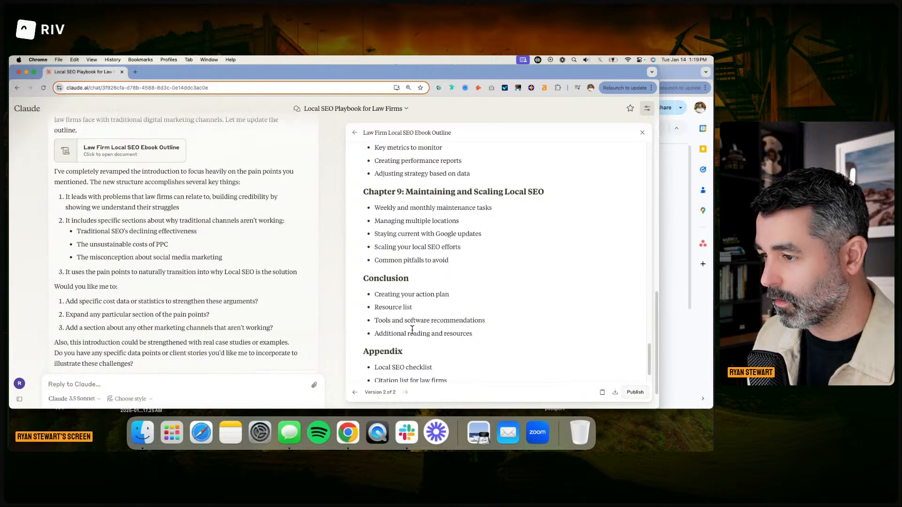
pyautogui.scroll(-2, 413, 322)
# Send Claude the prompt "lets go ahead and write the full book, the oultine looks good"
pyautogui.write('let')
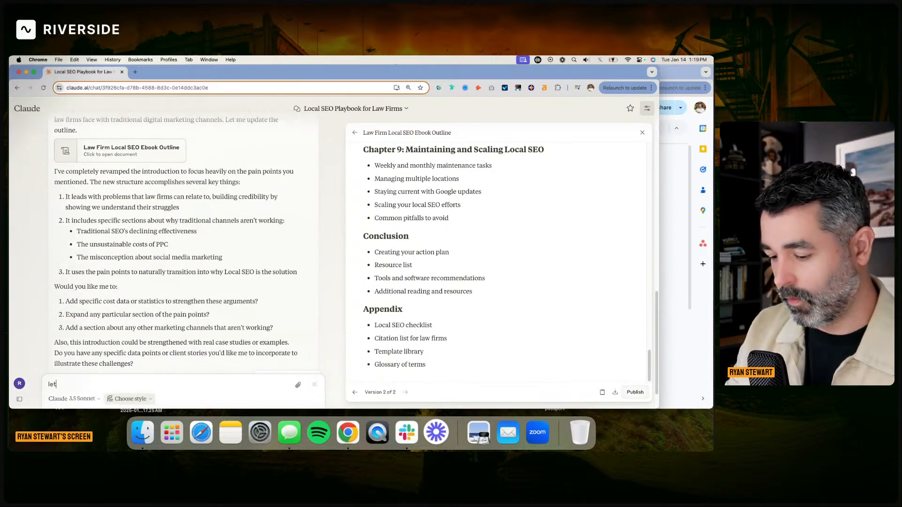
pyautogui.write('s go ahead and writ')
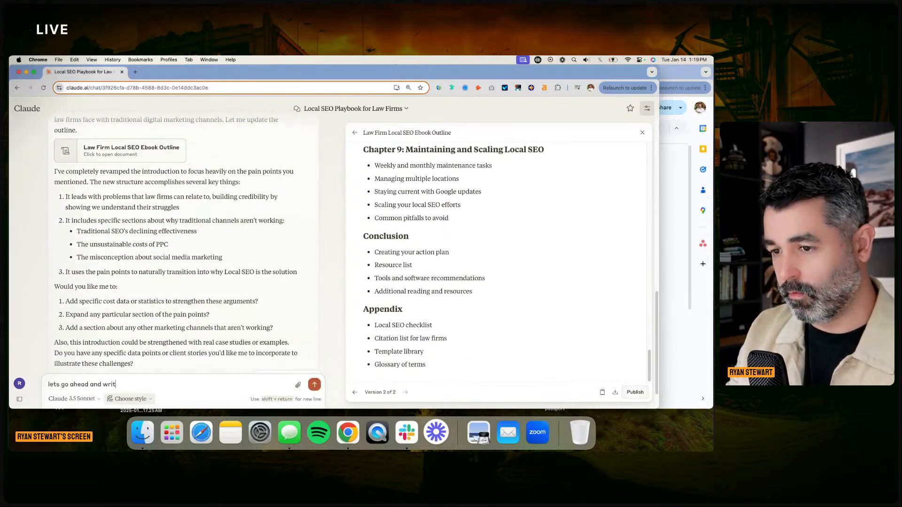
pyautogui.write('e the full book, the oultine looks good')
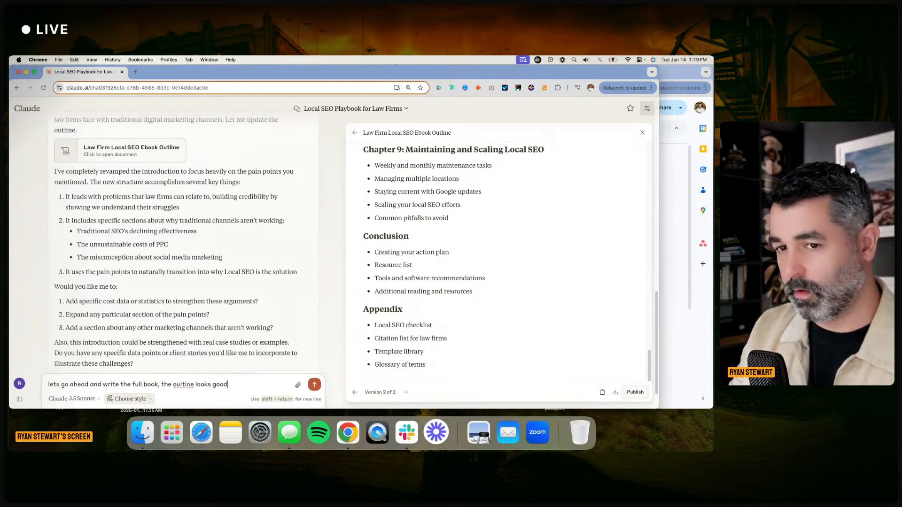
pyautogui.press('Return')
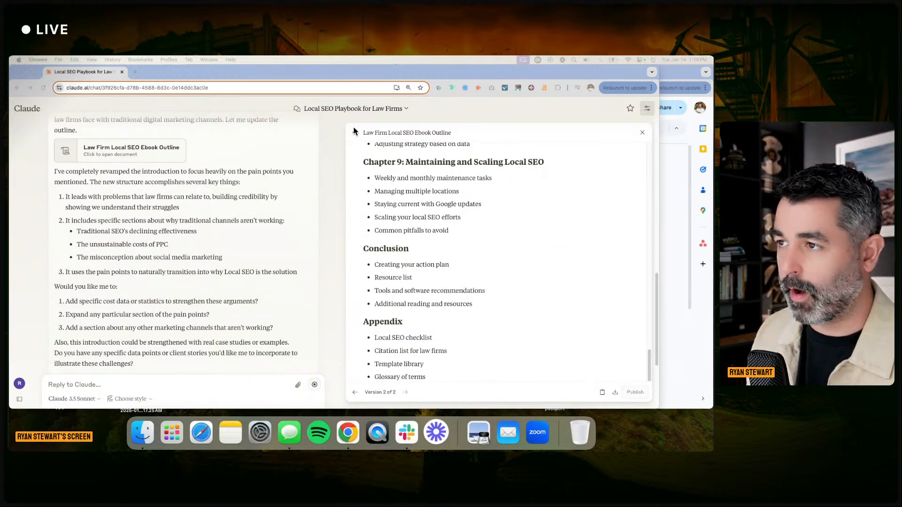
# Review the drafted introduction's "The Numbers Don't Lie" statistics and "What You'll Learn in This Guide" section through to its closing line
pyautogui.click(252, 266)
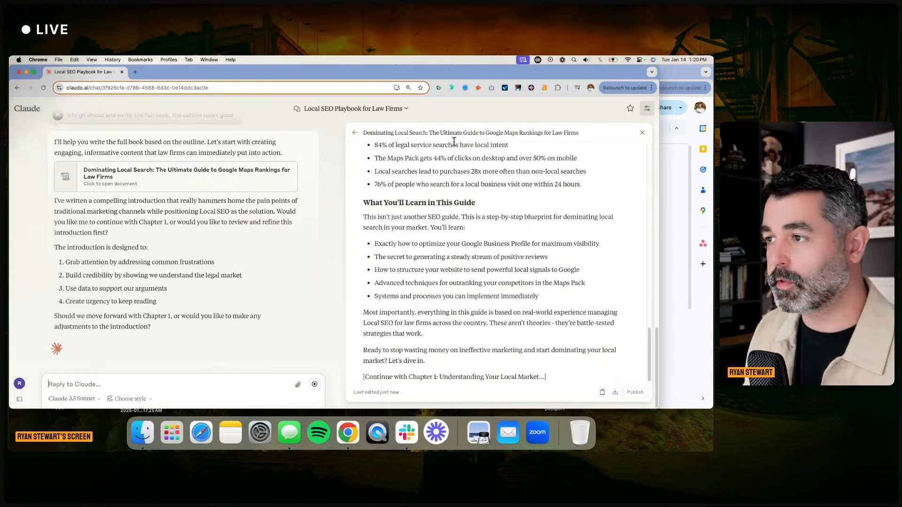
pyautogui.scroll(3, 474, 169)
pyautogui.moveTo(582, 245); pyautogui.dragTo(362, 197)
pyautogui.click(372, 201)
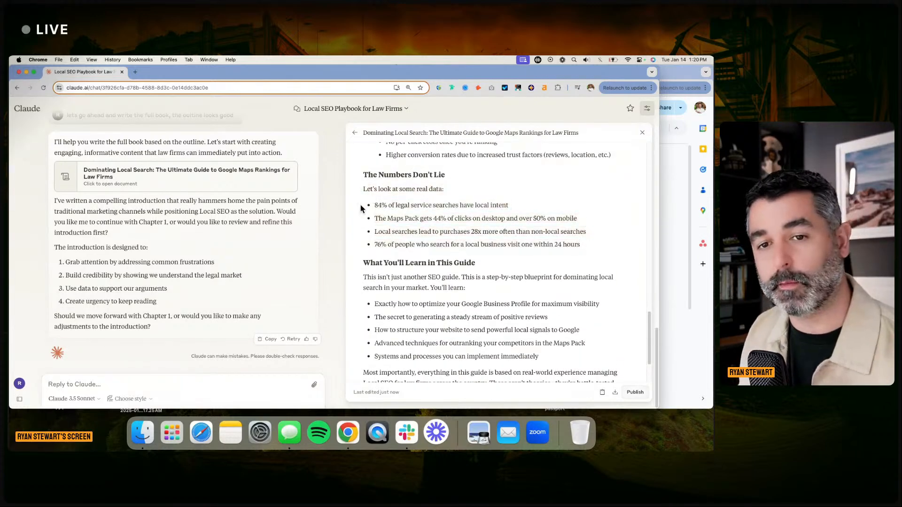
pyautogui.moveTo(18, 258)
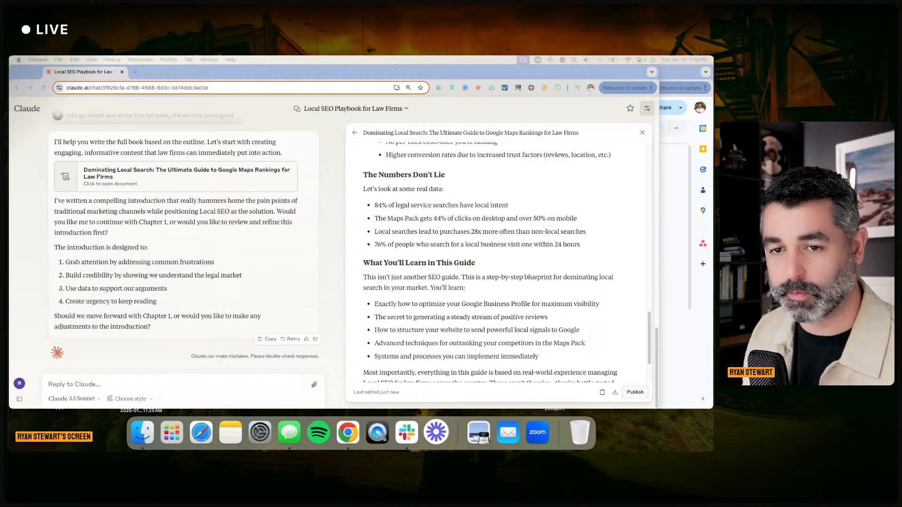
pyautogui.click(552, 235)
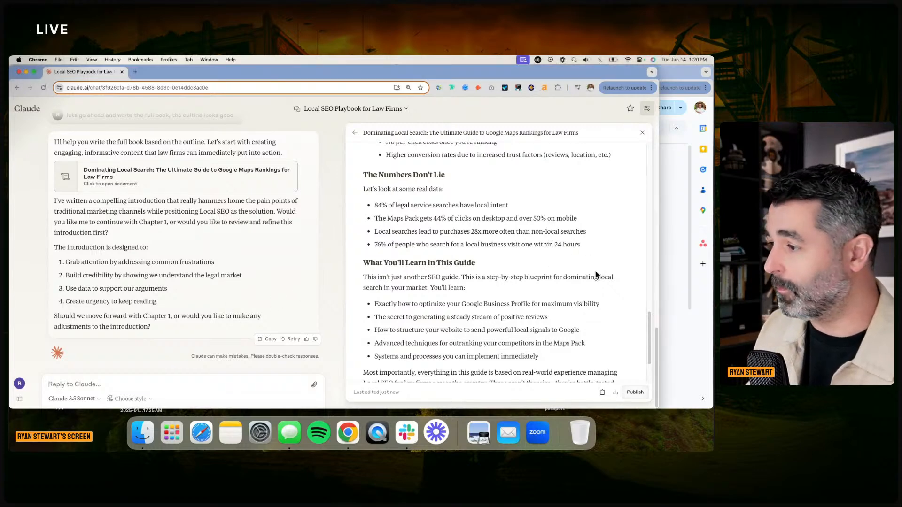
pyautogui.scroll(-3, 593, 273)
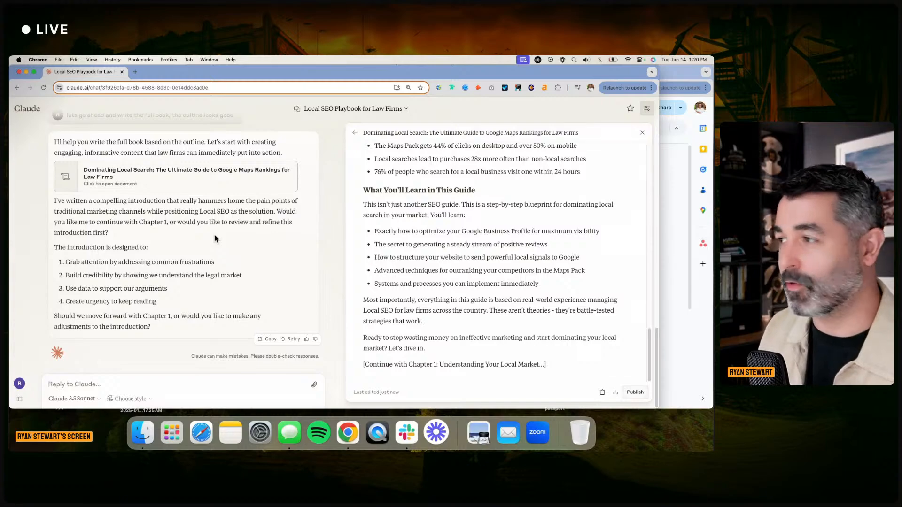
pyautogui.click(673, 76)
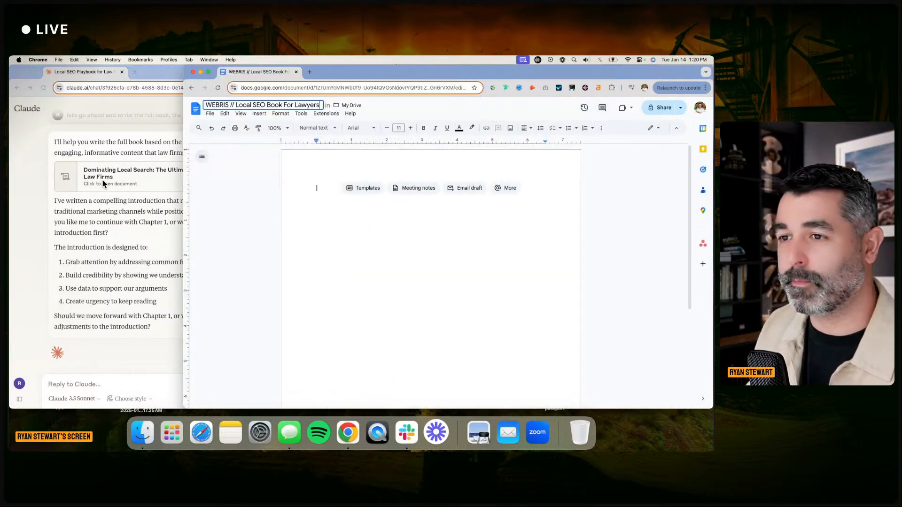
pyautogui.click(104, 185)
pyautogui.scroll(15, 387, 204)
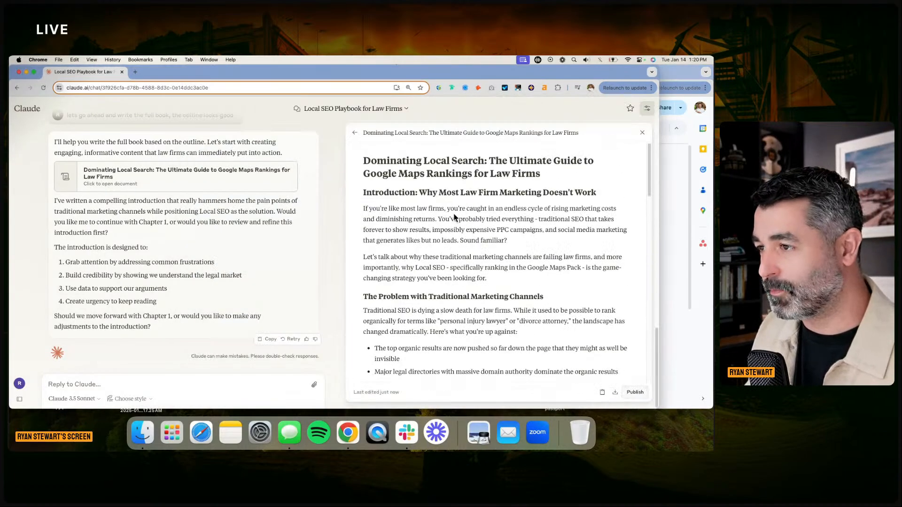
pyautogui.moveTo(350, 166); pyautogui.dragTo(550, 361)
pyautogui.scroll(-10, 511, 284)
pyautogui.scroll(-10, 505, 284)
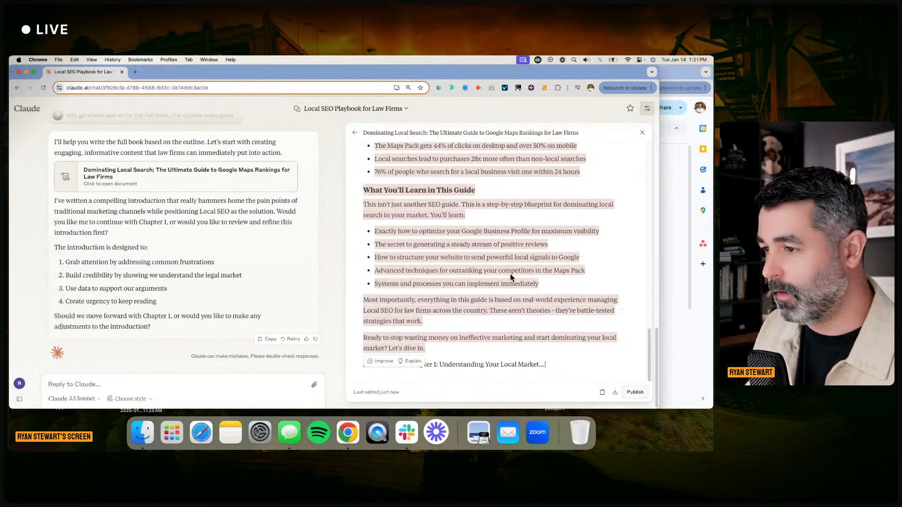
pyautogui.click(398, 286)
# Check the draft's extent through its closing Chapter 1 placeholder and send Claude the prompt "write the whole thing"
pyautogui.scroll(10, 477, 262)
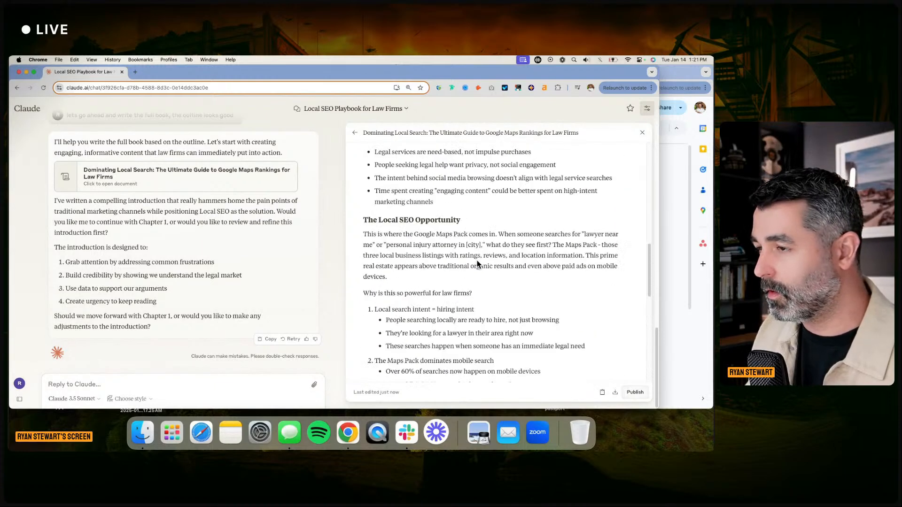
pyautogui.scroll(-10, 474, 264)
pyautogui.write('w')
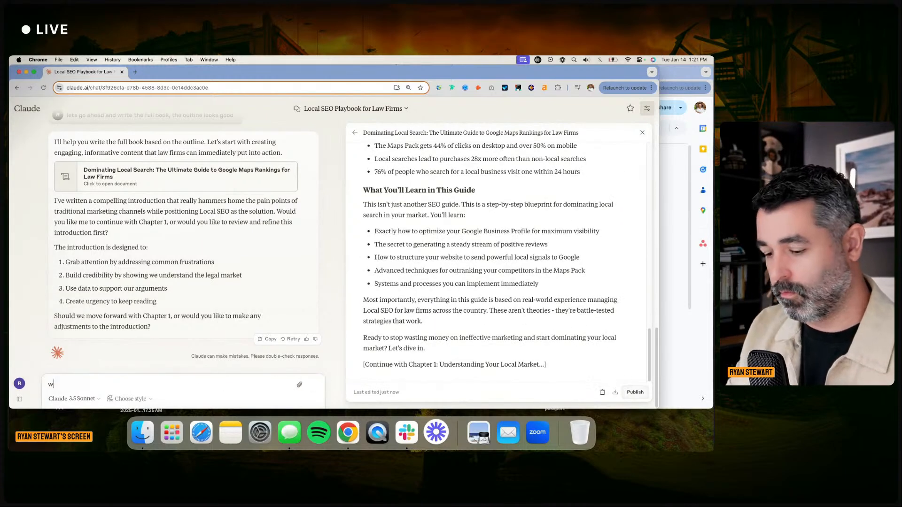
pyautogui.write('rite the whole thing')
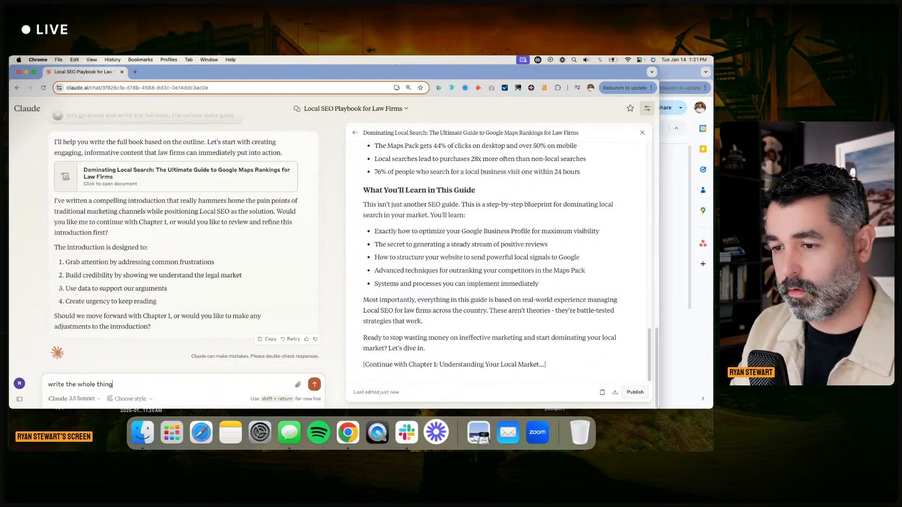
pyautogui.press('Return')
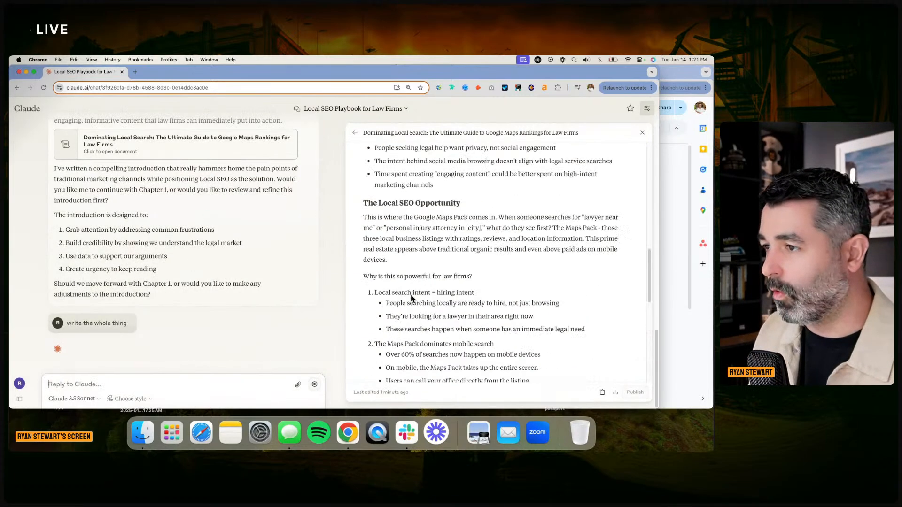
# Look over Steps 1 to 3 of the Local SEO Optimization SOP and return to the ebook draft in Claude
pyautogui.scroll(5, 314, 255)
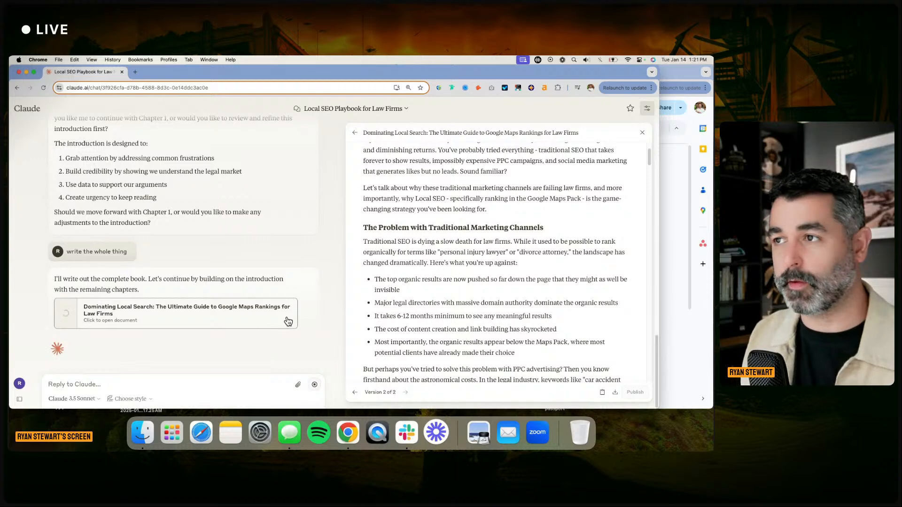
pyautogui.click(688, 74)
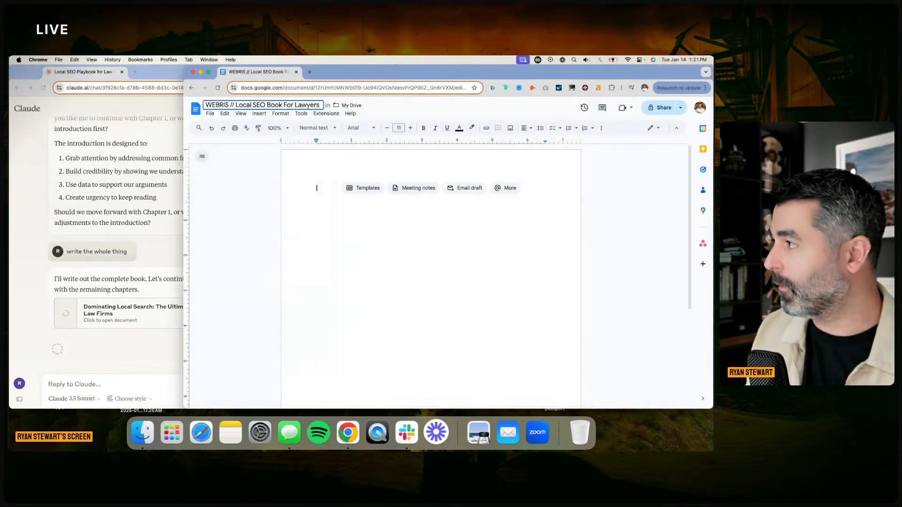
pyautogui.moveTo(712, 78); pyautogui.dragTo(480, 79)
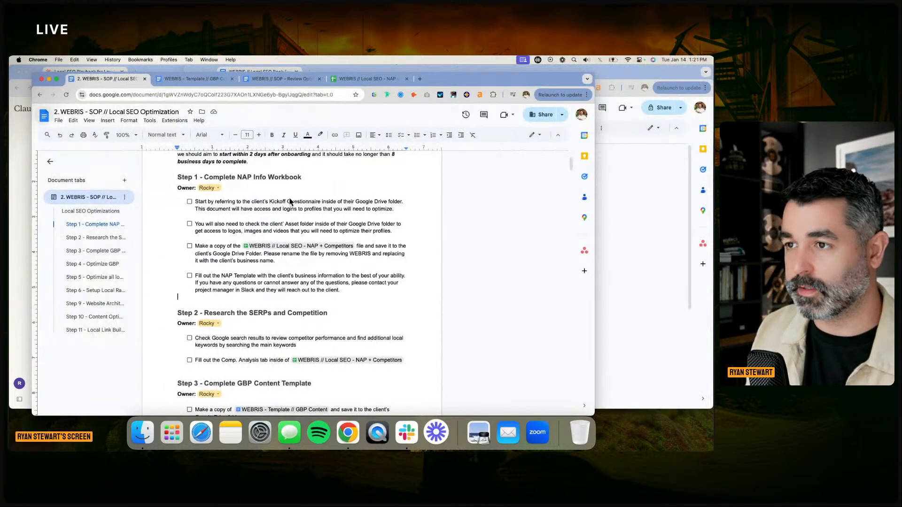
pyautogui.scroll(2, 416, 205)
pyautogui.scroll(-5, 225, 235)
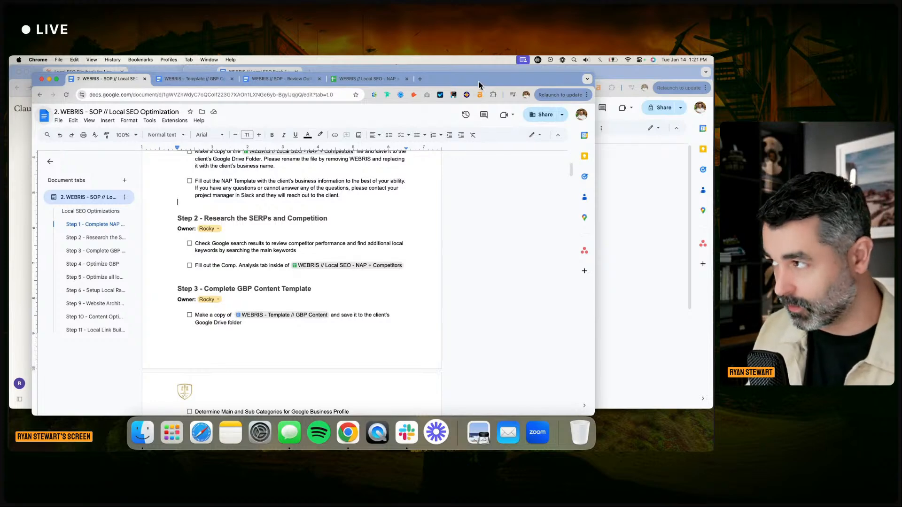
pyautogui.moveTo(478, 82); pyautogui.dragTo(713, 80)
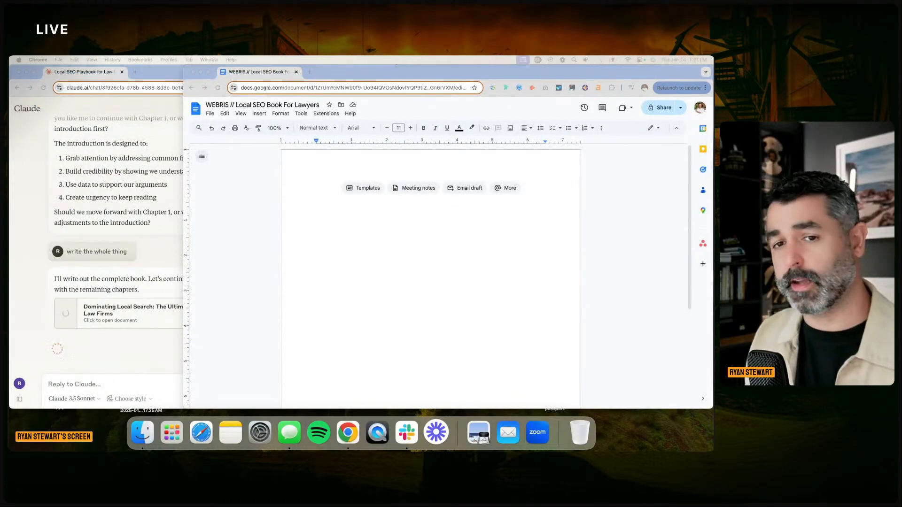
pyautogui.click(69, 238)
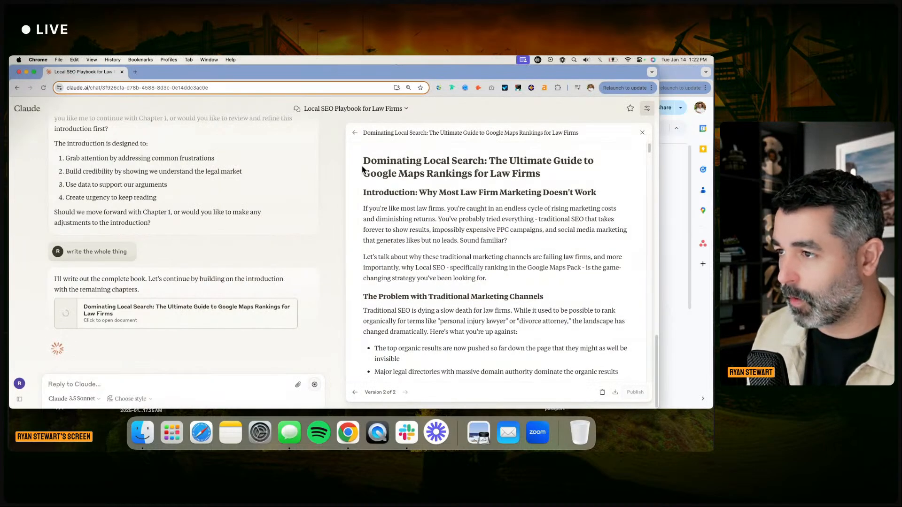
# Download the completed ebook draft as law-firm-seo-book.md and try to open the file
pyautogui.moveTo(363, 162); pyautogui.dragTo(486, 331)
pyautogui.click(614, 394)
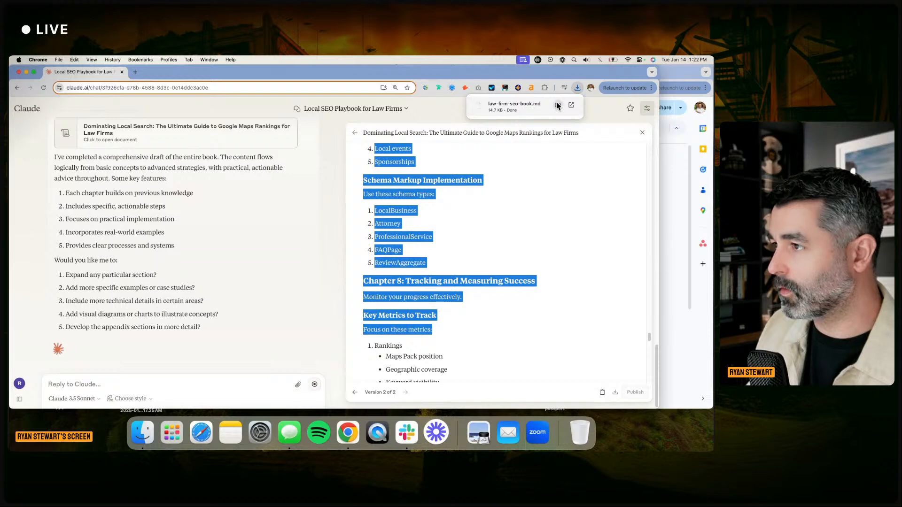
pyautogui.click(572, 106)
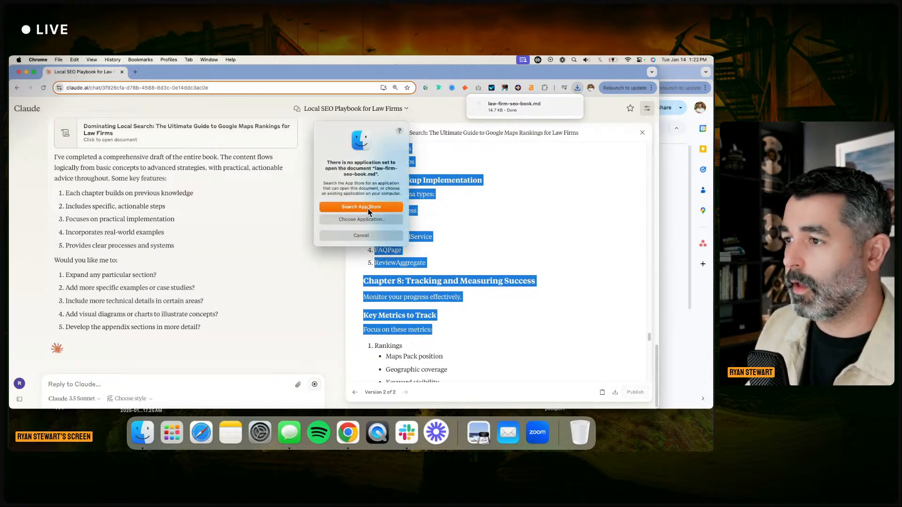
pyautogui.click(451, 155)
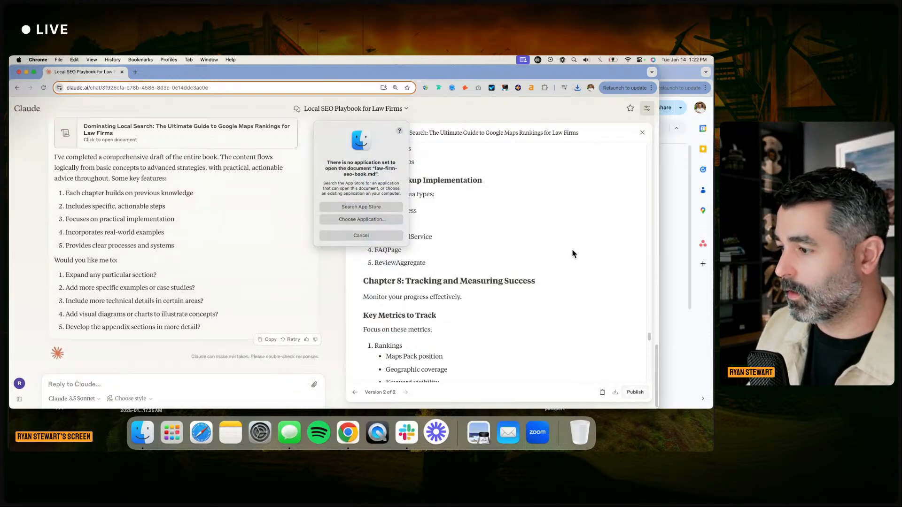
# Copy the ebook draft's contents from Claude, switch to the Google Doc and cancel the alert about opening law-firm-seo-book.md
pyautogui.click(603, 392)
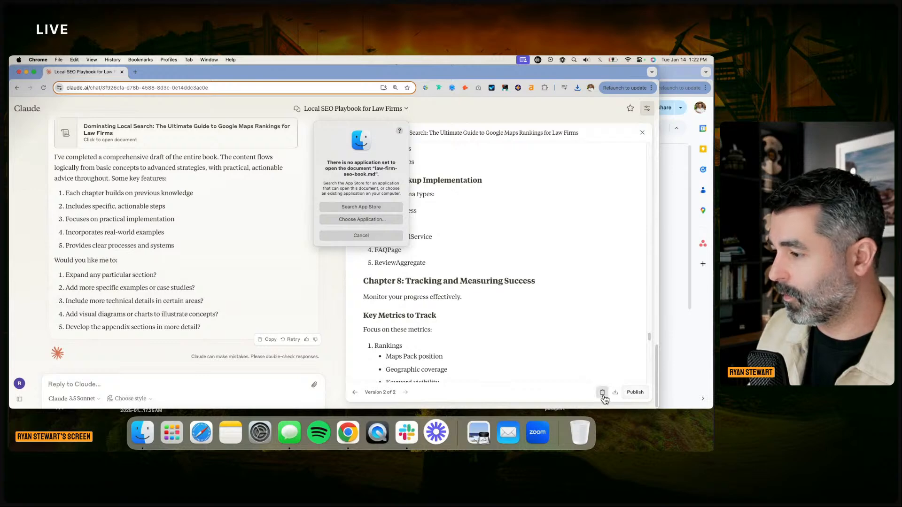
pyautogui.click(673, 319)
pyautogui.click(363, 235)
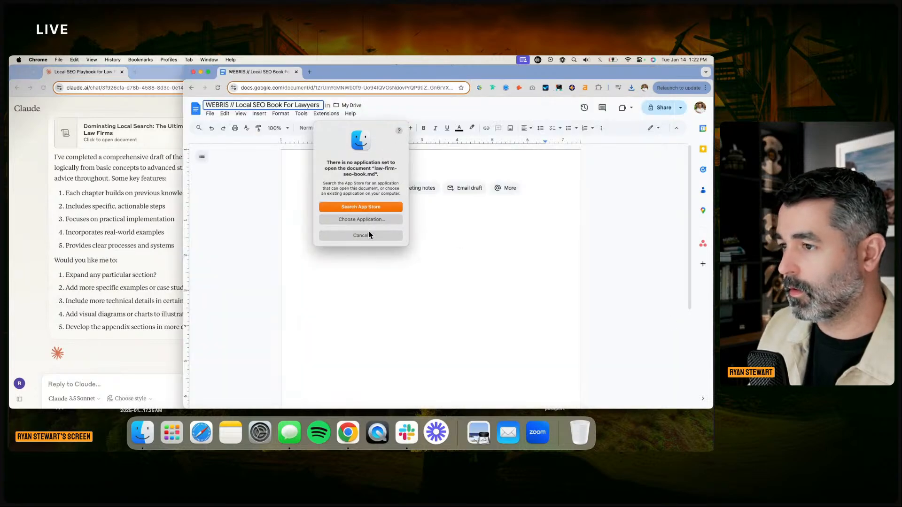
pyautogui.click(362, 235)
# Try pasting the copied Markdown draft into the blank Google Doc, look it over and clear the whole document
pyautogui.press('super+a')
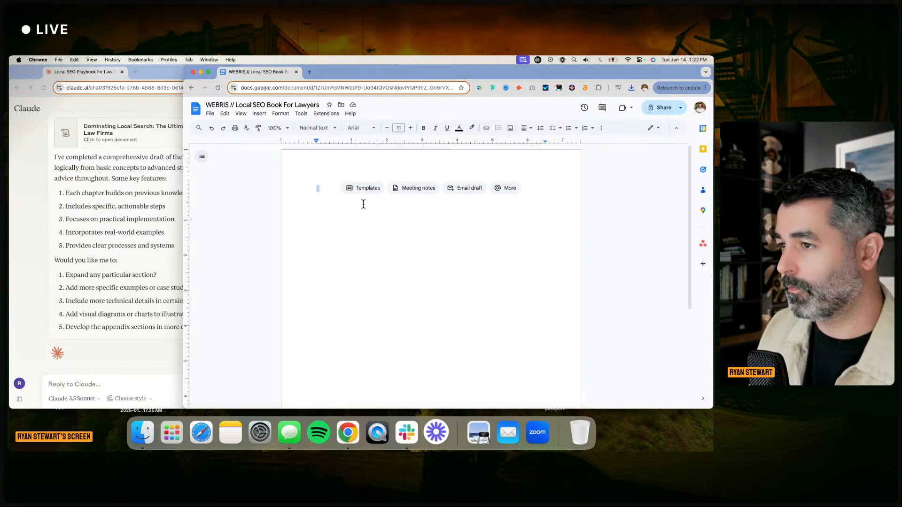
pyautogui.press('super+v')
pyautogui.scroll(15, 398, 228)
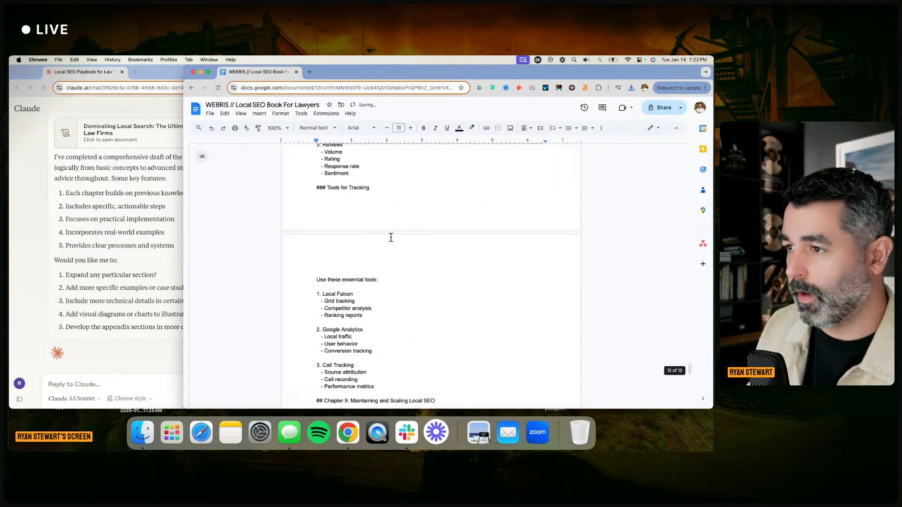
pyautogui.scroll(20, 379, 228)
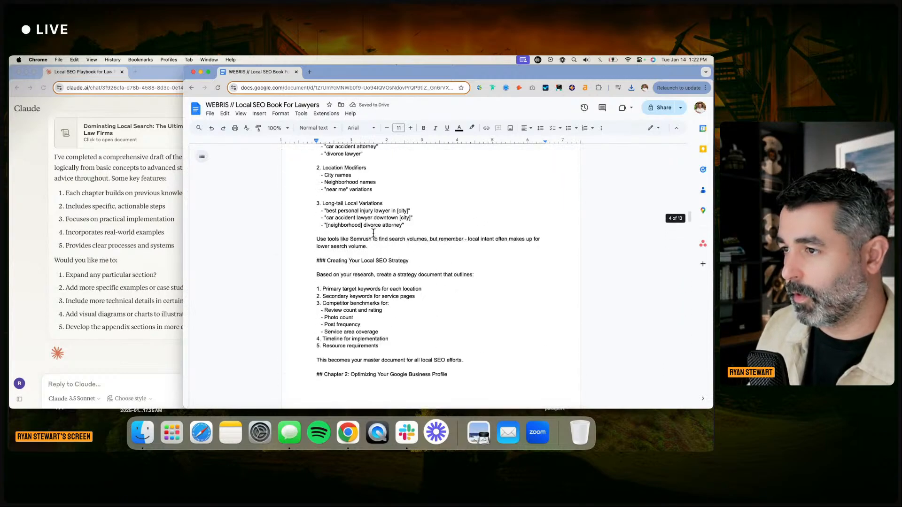
pyautogui.press('super+a')
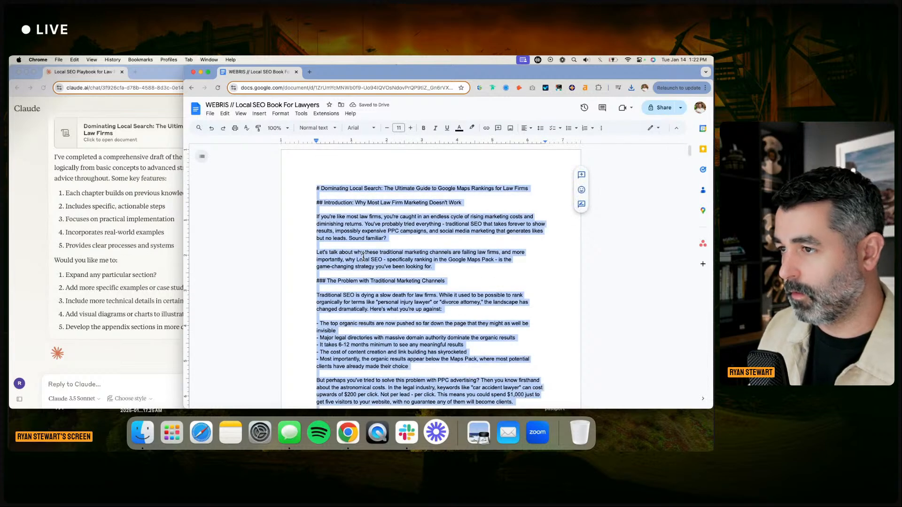
pyautogui.press('BackSpace')
# Return to the ebook draft in Claude and look over its rendered formatting from the Appendix back to Chapter 1
pyautogui.click(90, 207)
pyautogui.scroll(-20, 586, 272)
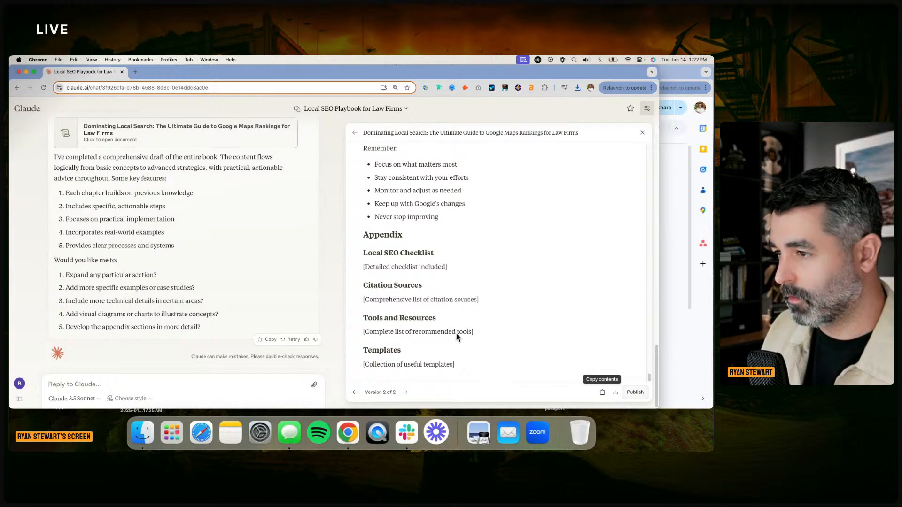
pyautogui.scroll(5, 454, 228)
pyautogui.scroll(20, 454, 226)
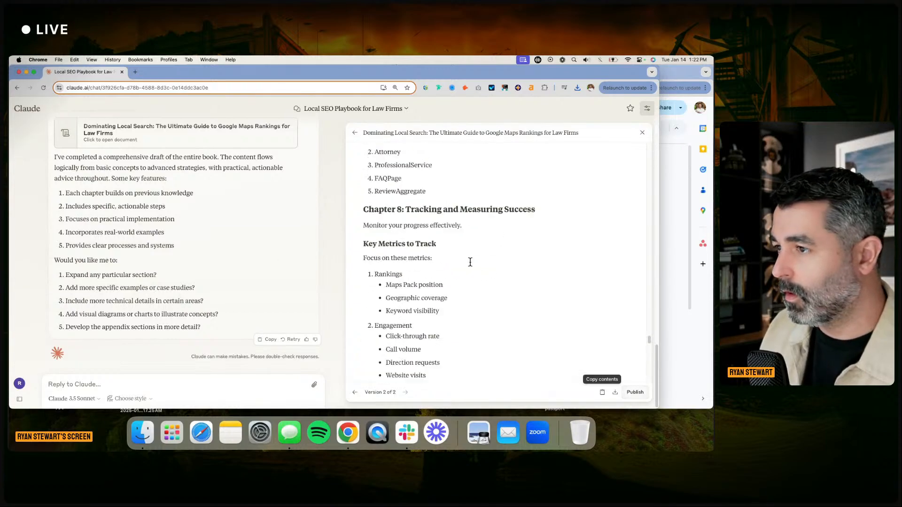
pyautogui.scroll(20, 489, 235)
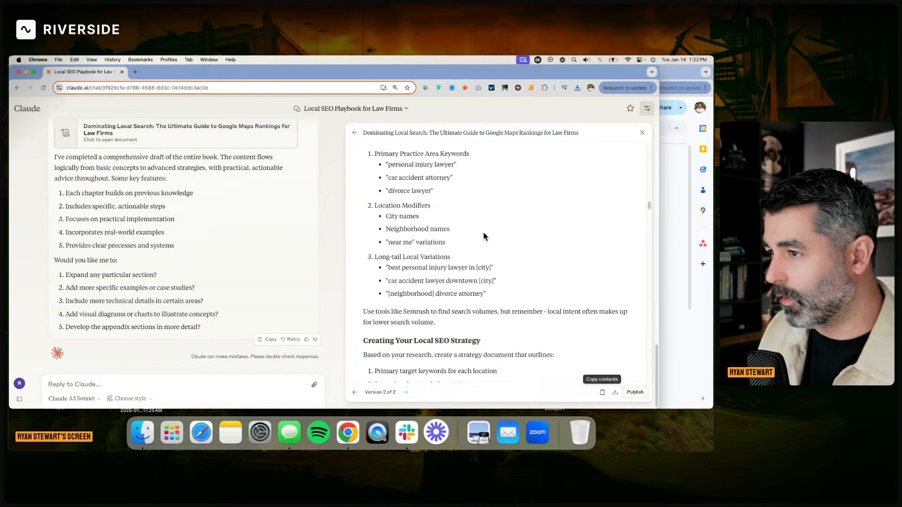
pyautogui.moveTo(364, 161); pyautogui.dragTo(519, 277)
pyautogui.scroll(-15, 494, 263)
pyautogui.scroll(20, 466, 216)
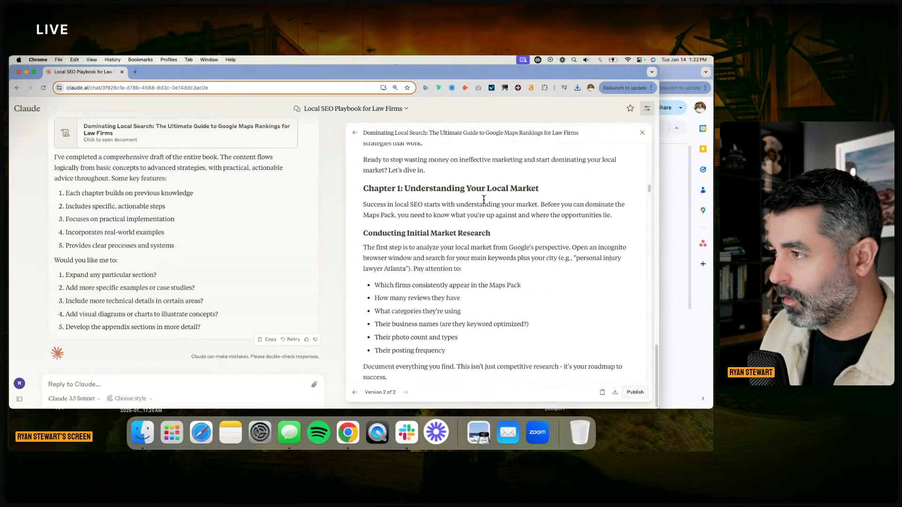
pyautogui.moveTo(365, 161); pyautogui.dragTo(484, 294)
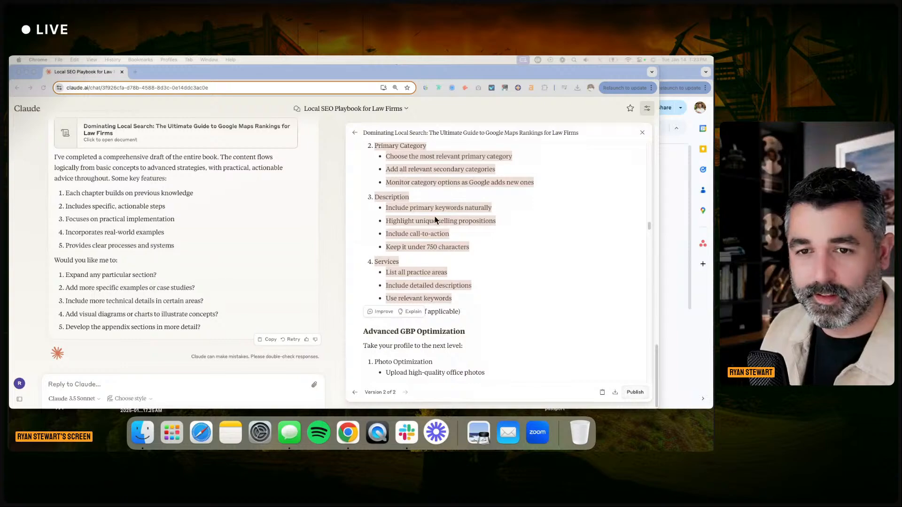
# Copy the entire formatted ebook draft in Claude, from its title through the Templates section, and paste it into the blank Google Doc
pyautogui.scroll(10, 379, 218)
pyautogui.scroll(15, 381, 219)
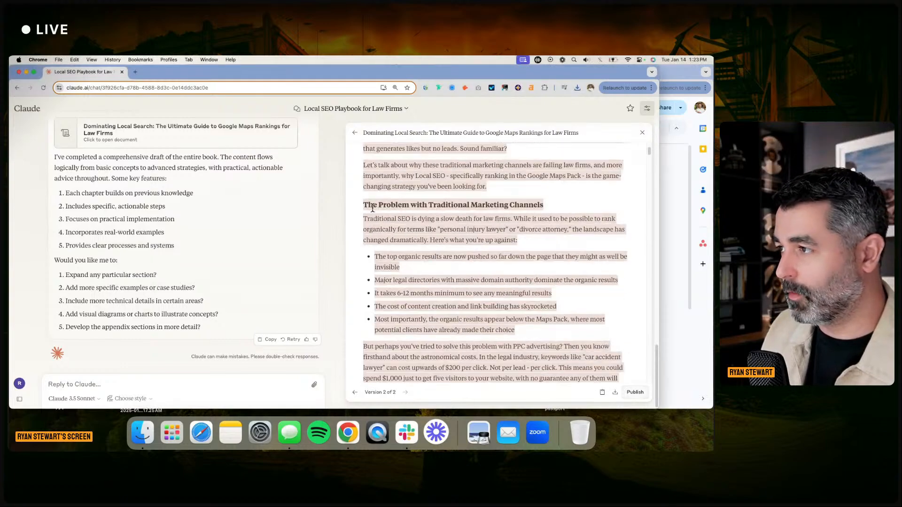
pyautogui.moveTo(367, 163); pyautogui.dragTo(527, 374)
pyautogui.scroll(-20, 516, 263)
pyautogui.scroll(-20, 540, 333)
pyautogui.scroll(-20, 530, 333)
pyautogui.scroll(-15, 531, 346)
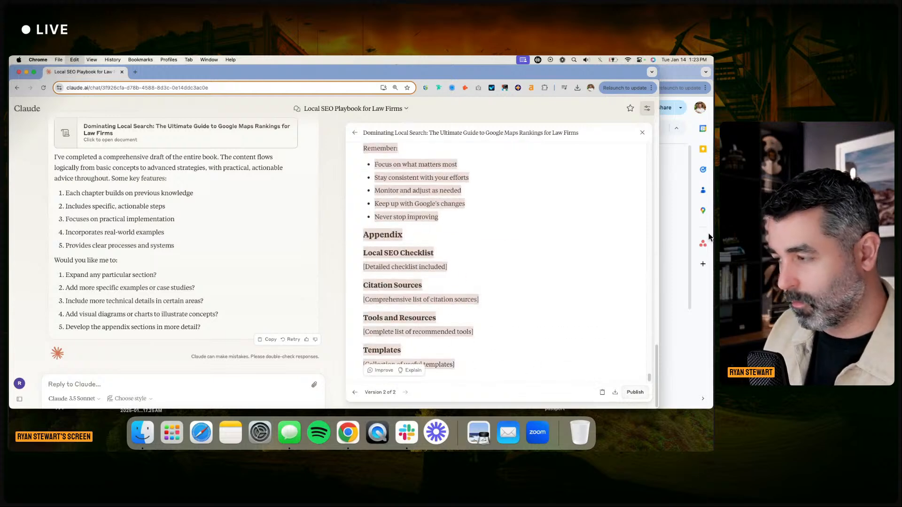
pyautogui.press('super+grave')
pyautogui.click(391, 220)
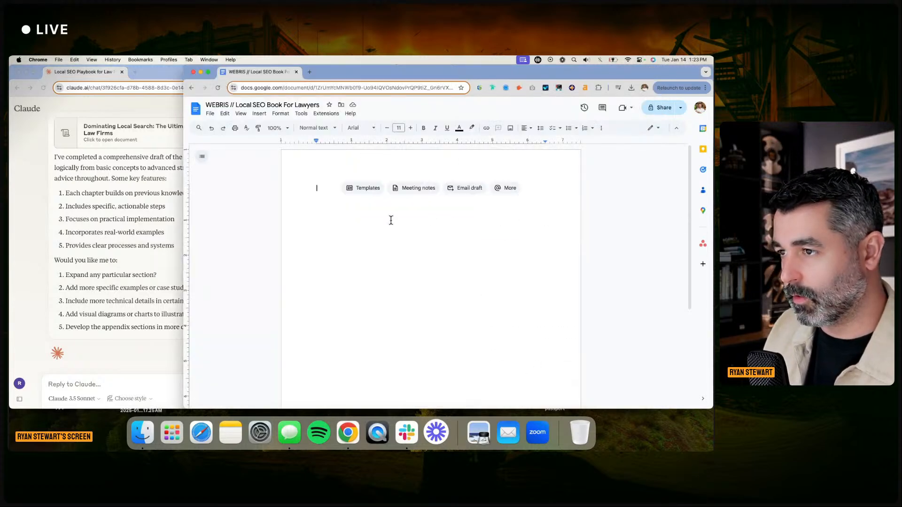
pyautogui.press('super+v')
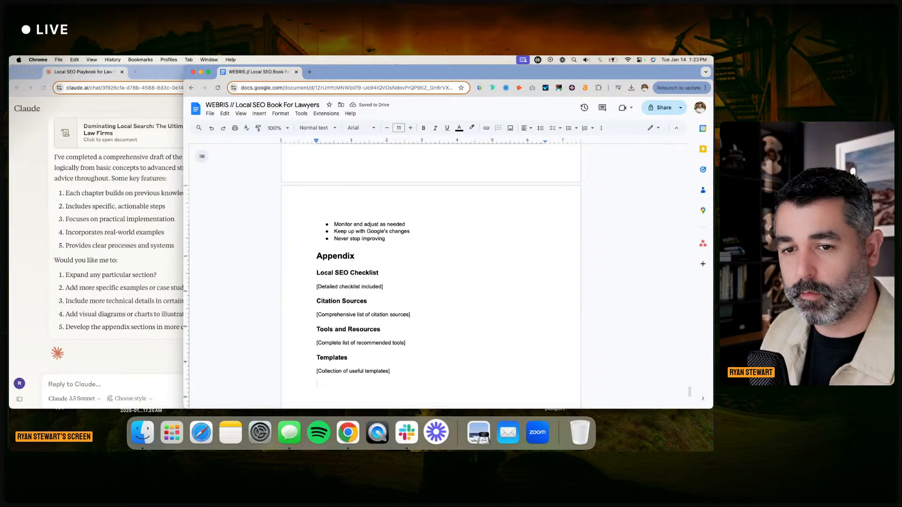
# Check the formatting of the pasted ebook in the Google Doc from the Appendix back up to the title
pyautogui.click(413, 251)
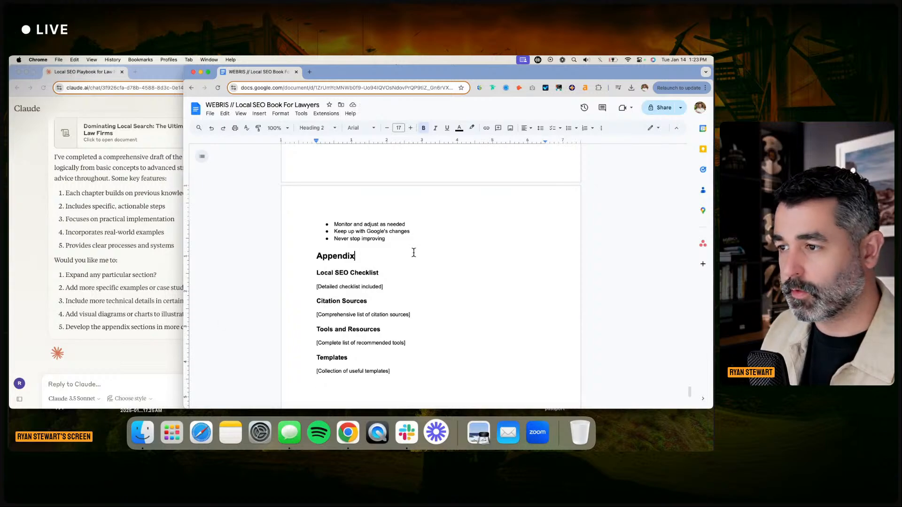
pyautogui.scroll(10, 409, 256)
pyautogui.scroll(20, 409, 256)
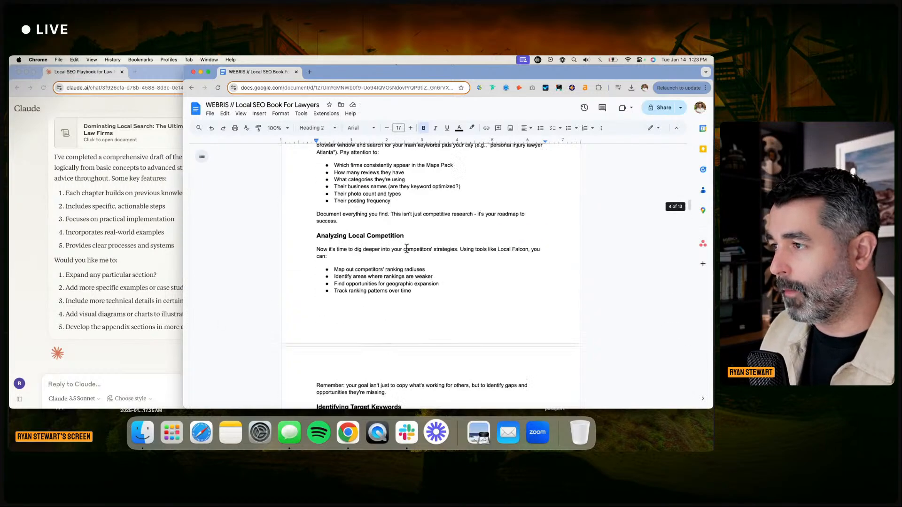
pyautogui.scroll(10, 400, 253)
pyautogui.click(345, 203)
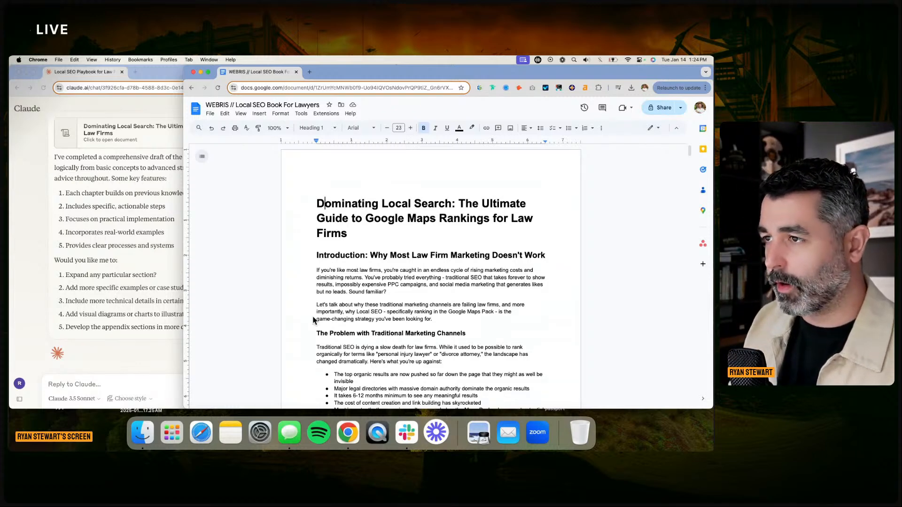
# Narrow the Google Docs window and check the word and character counts of the entire ebook
pyautogui.moveTo(185, 66); pyautogui.dragTo(281, 66)
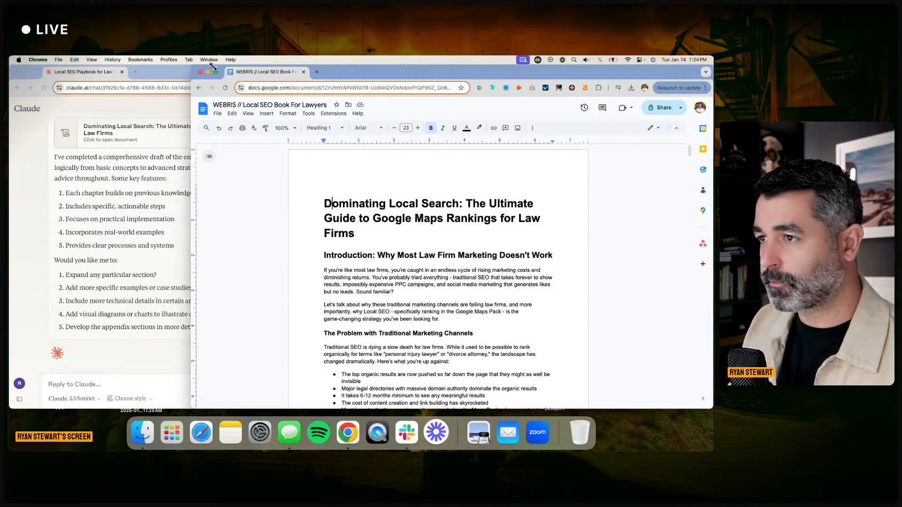
pyautogui.press('super+a')
pyautogui.press('super+shift+c')
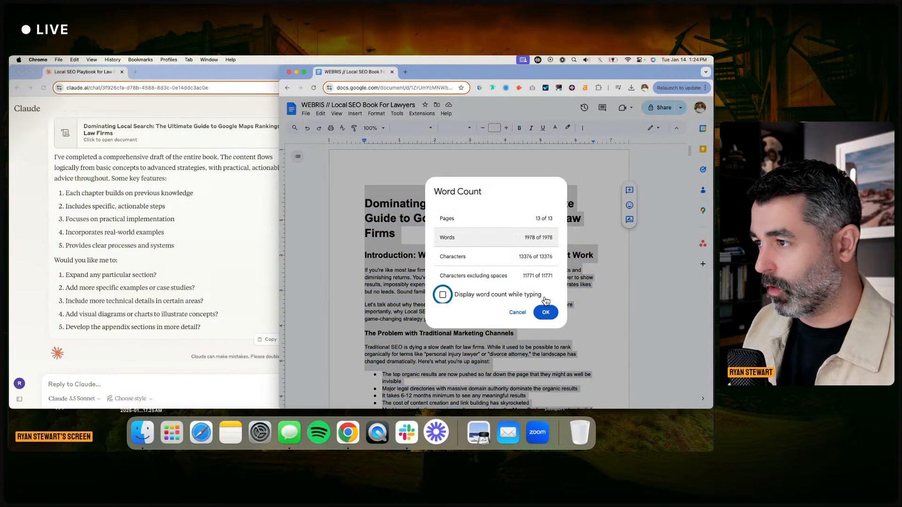
pyautogui.doubleClick(526, 256)
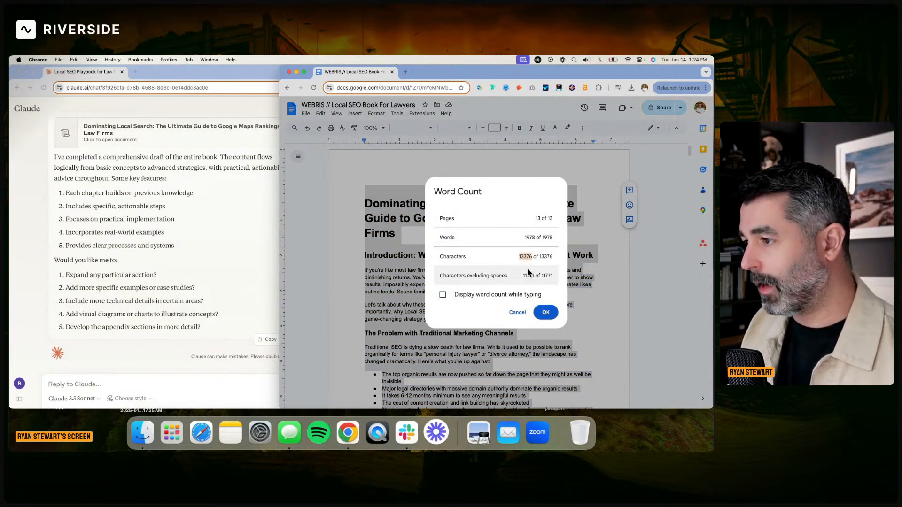
pyautogui.click(546, 312)
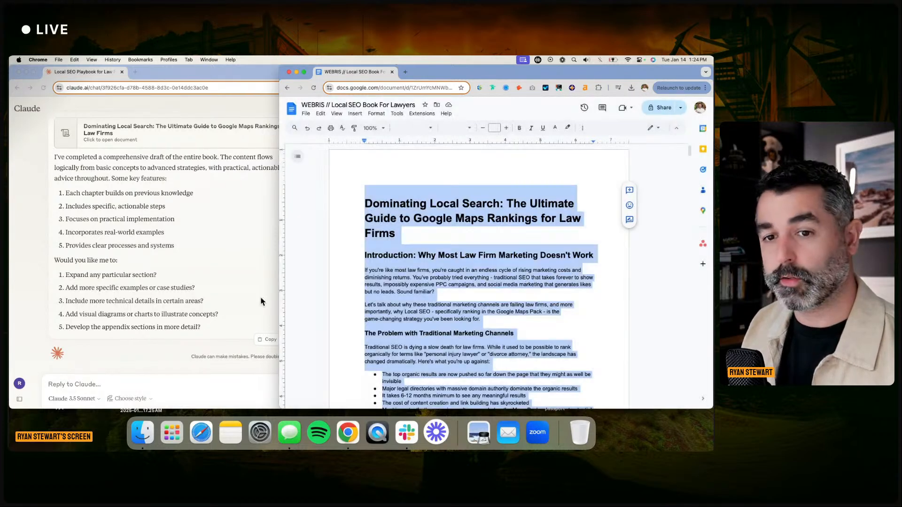
pyautogui.click(433, 286)
pyautogui.scroll(-1, 433, 288)
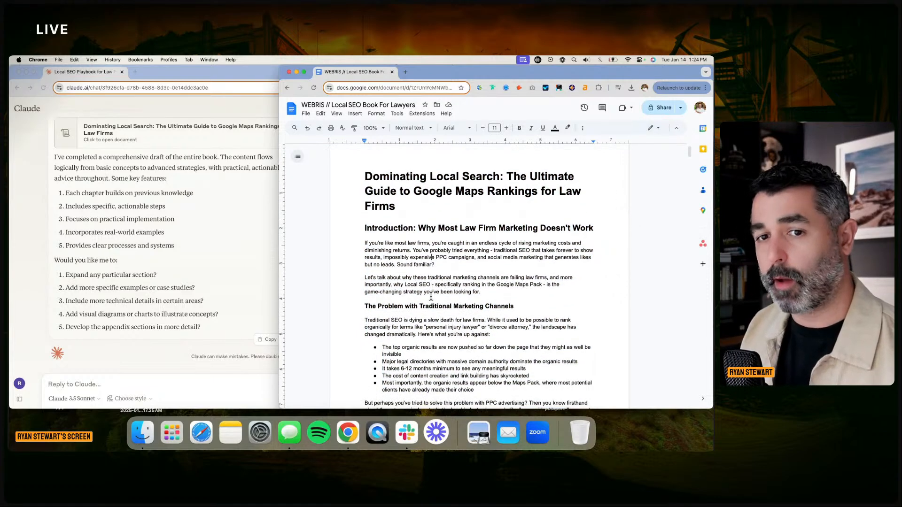
pyautogui.scroll(-1, 431, 297)
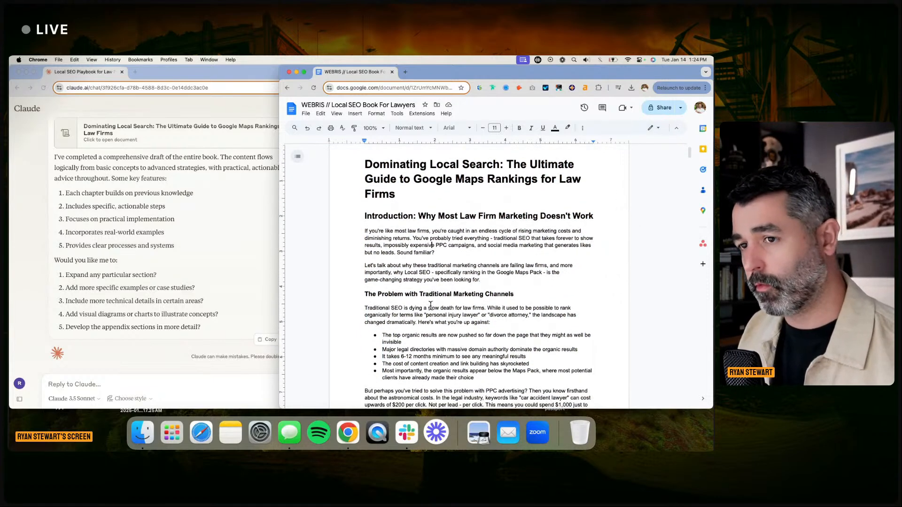
# Close the ebook document view in Claude and resize the Claude and Google Docs windows so they sit side by side
pyautogui.click(182, 210)
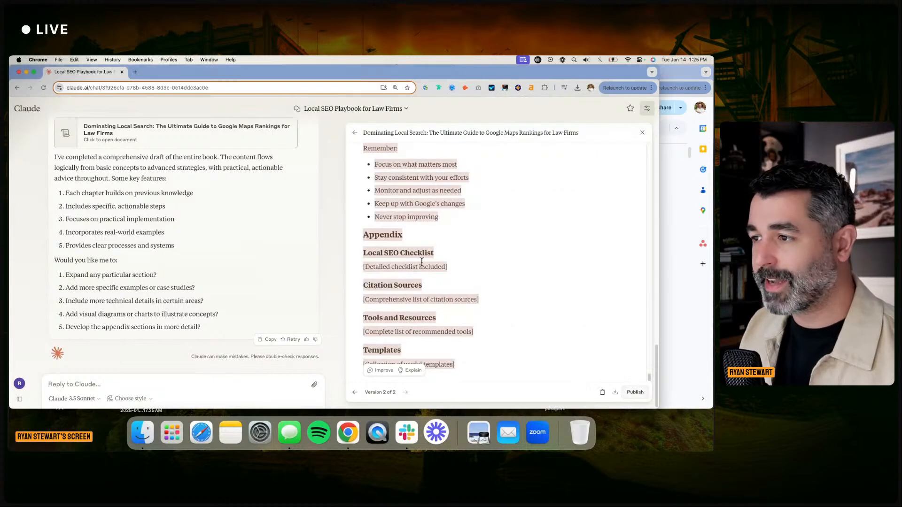
pyautogui.click(595, 239)
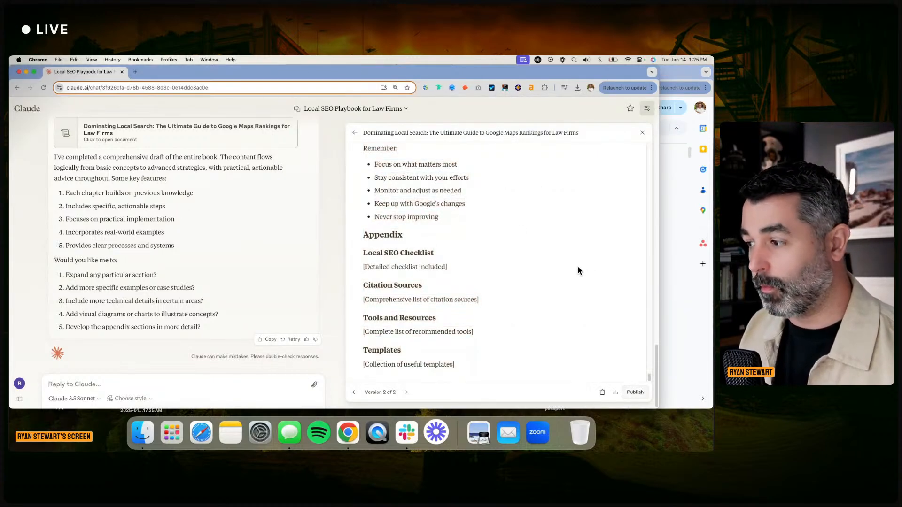
pyautogui.click(642, 133)
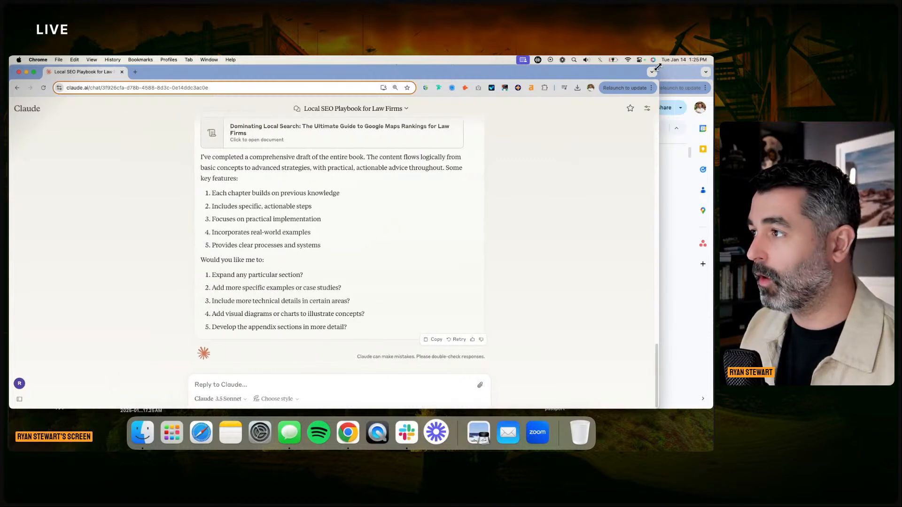
pyautogui.moveTo(653, 68); pyautogui.dragTo(280, 70)
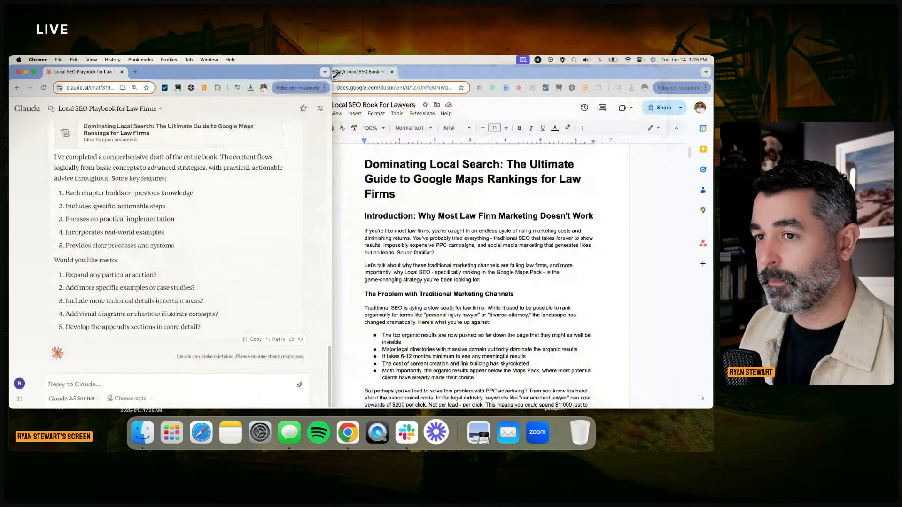
pyautogui.click(317, 77)
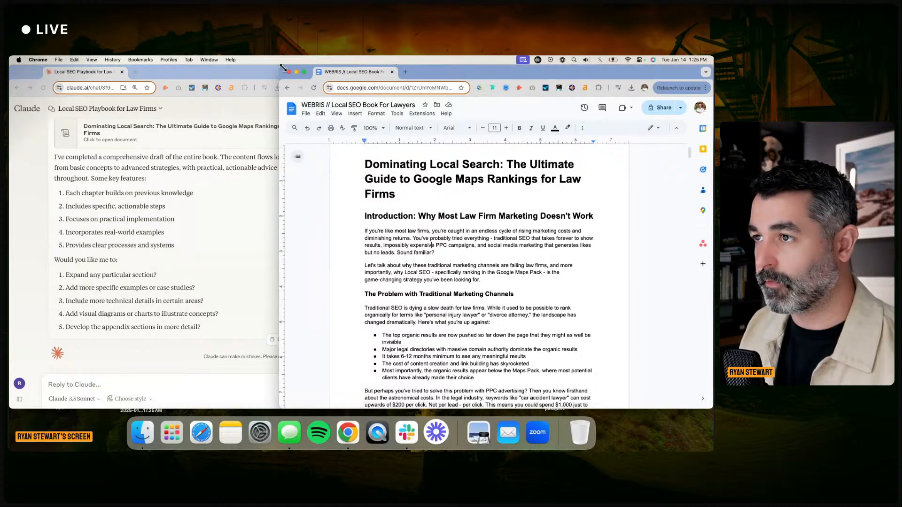
pyautogui.moveTo(282, 67); pyautogui.dragTo(315, 68)
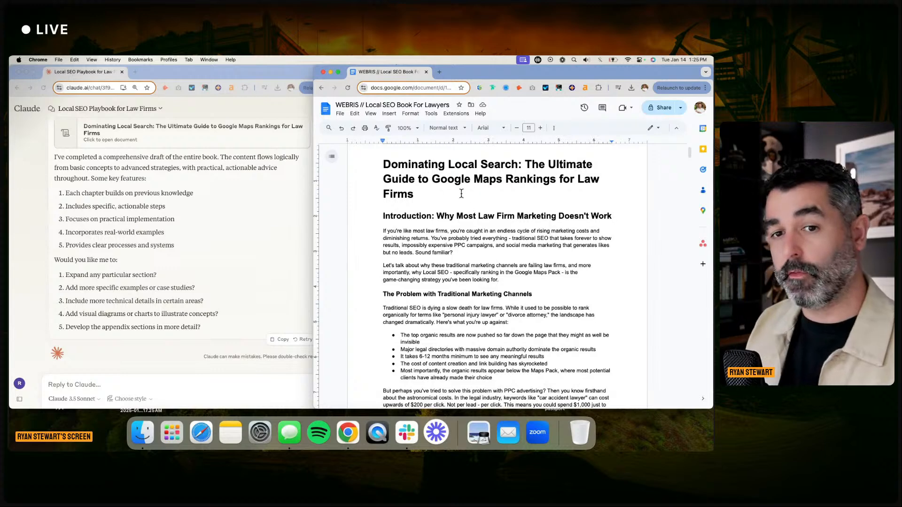
# Review the ebook's introduction in the Google Doc, including its "The Problem with Traditional Marketing Channels" heading
pyautogui.scroll(-1, 500, 277)
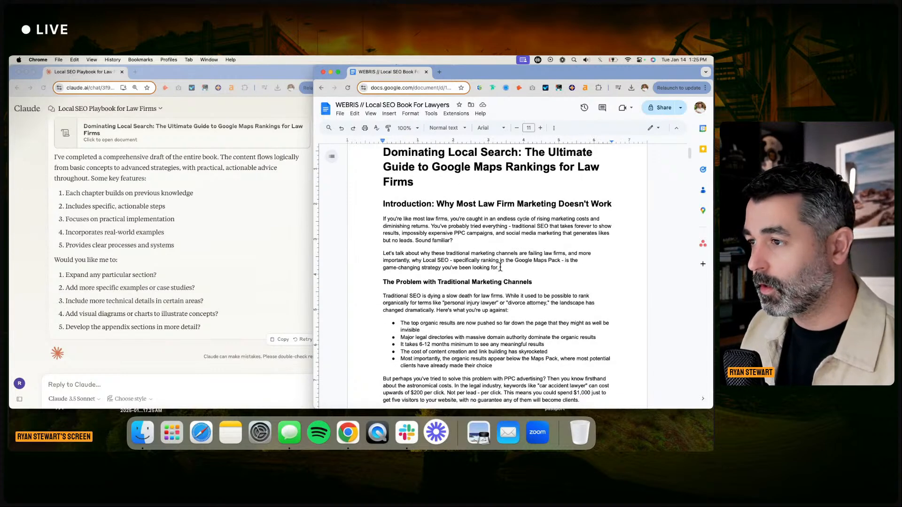
pyautogui.scroll(1, 425, 232)
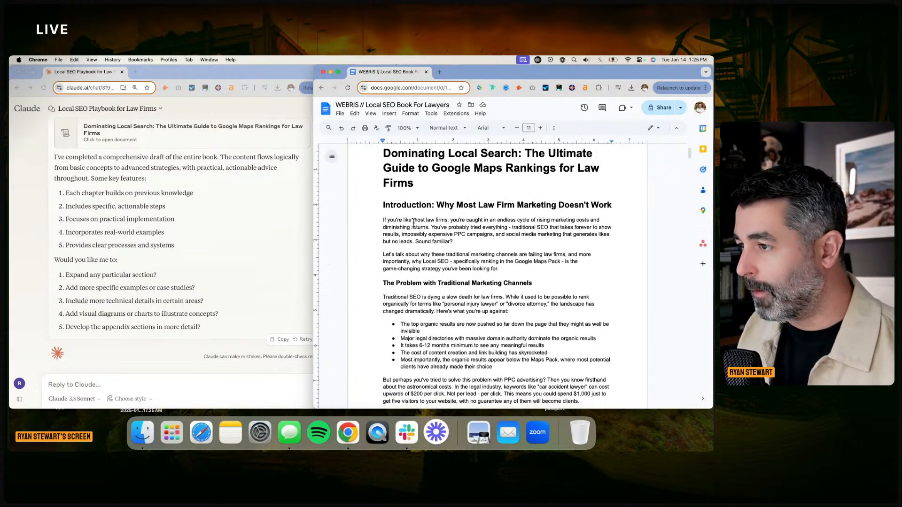
pyautogui.scroll(1, 413, 230)
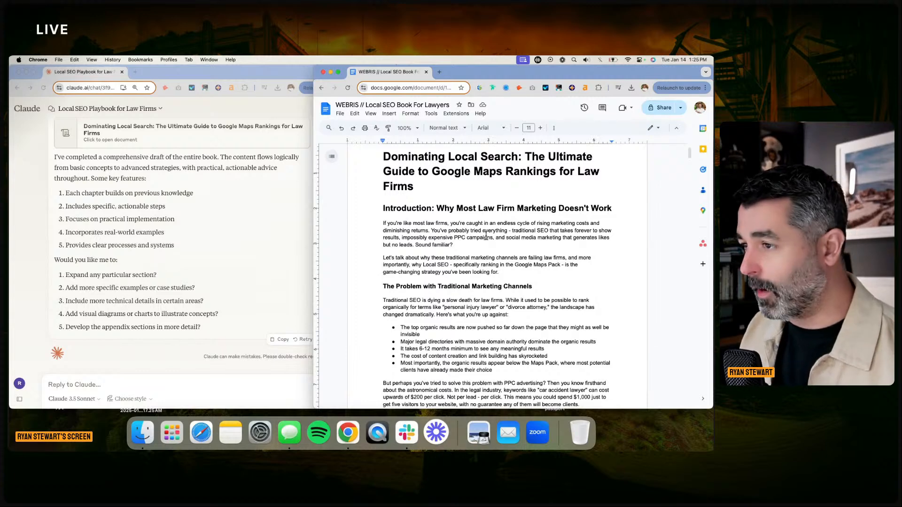
pyautogui.scroll(-1, 521, 268)
pyautogui.moveTo(540, 286); pyautogui.dragTo(361, 288)
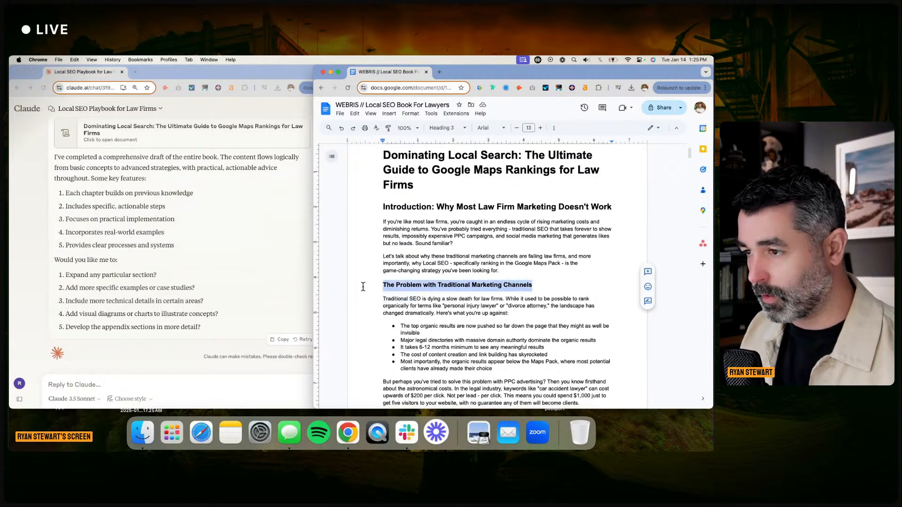
pyautogui.click(429, 264)
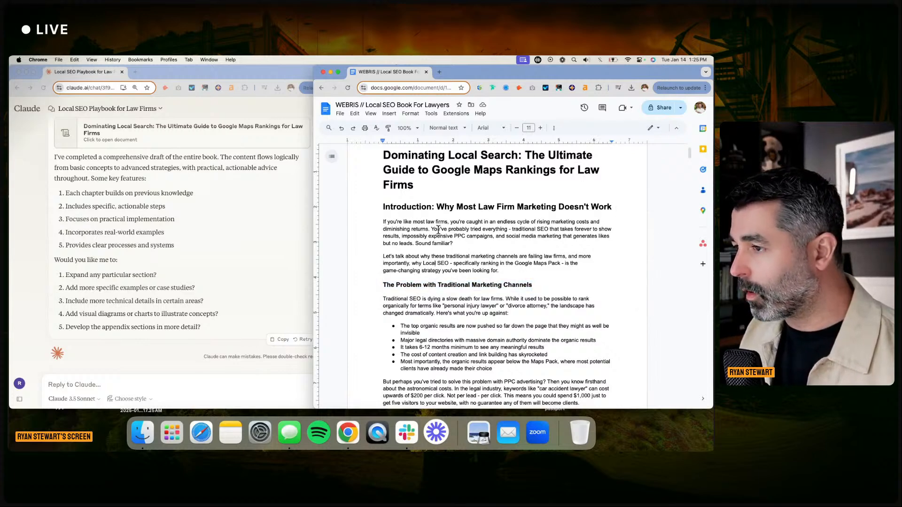
# Read through the introduction heading and the "The Problem with Traditional Marketing Channels" section in the Google Doc
pyautogui.scroll(-1, 400, 218)
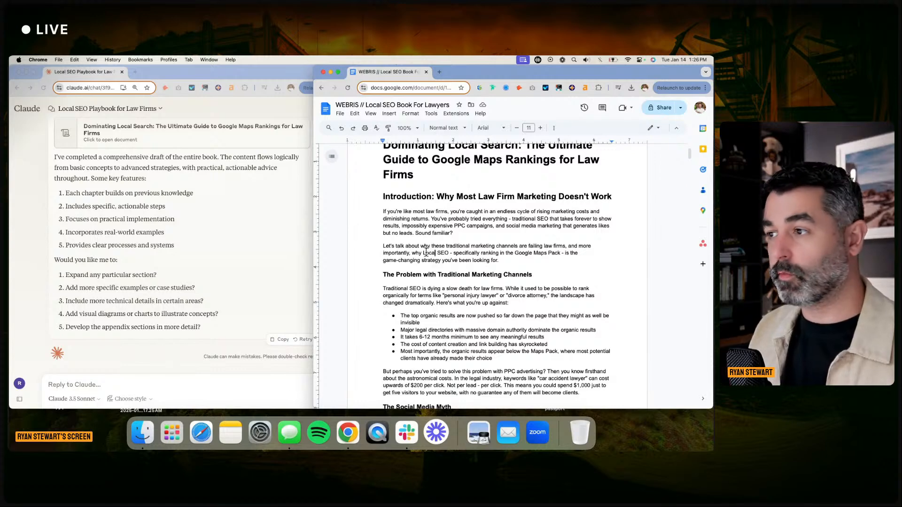
pyautogui.doubleClick(612, 193)
pyautogui.moveTo(518, 203); pyautogui.dragTo(437, 199)
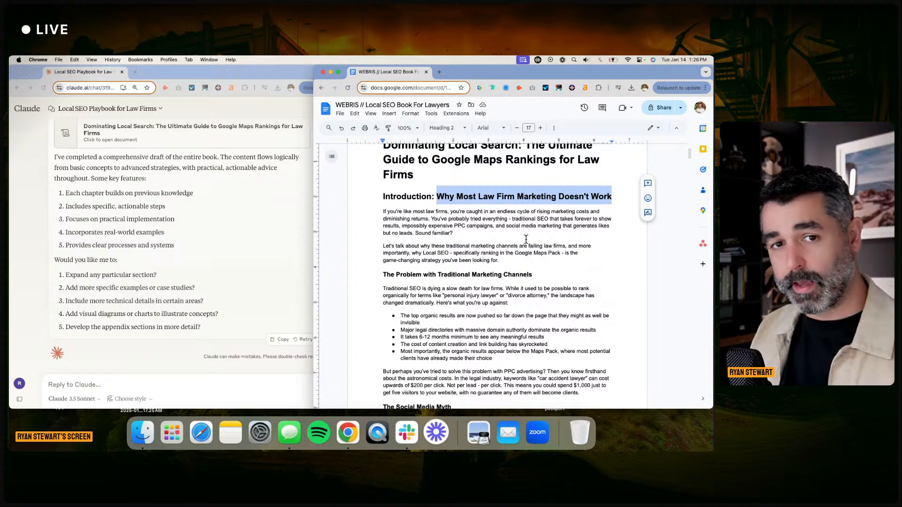
pyautogui.scroll(-3, 517, 273)
pyautogui.moveTo(371, 244); pyautogui.dragTo(558, 239)
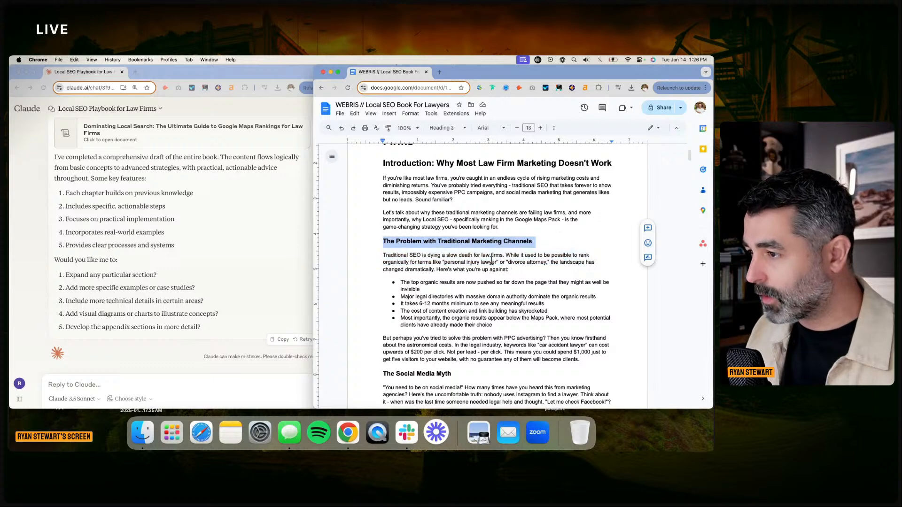
pyautogui.scroll(-1, 489, 260)
pyautogui.click(391, 255)
pyautogui.scroll(-3, 543, 272)
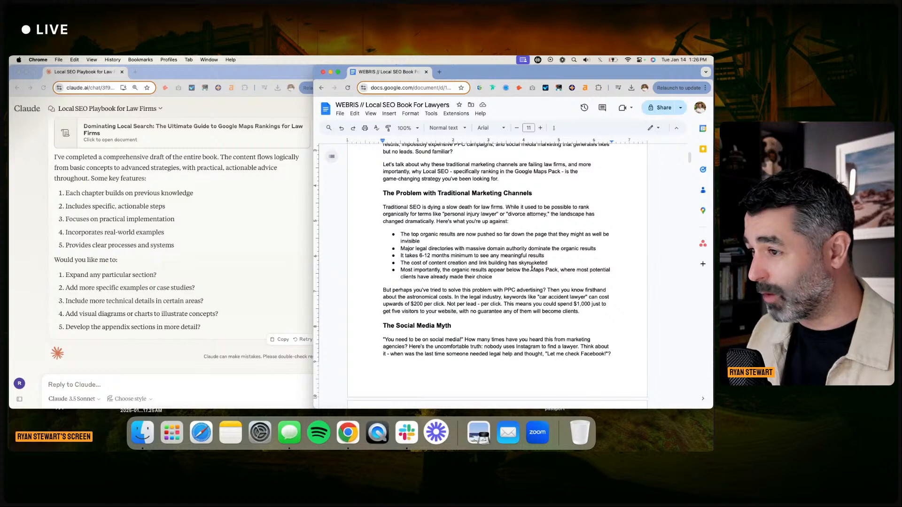
pyautogui.scroll(-3, 532, 267)
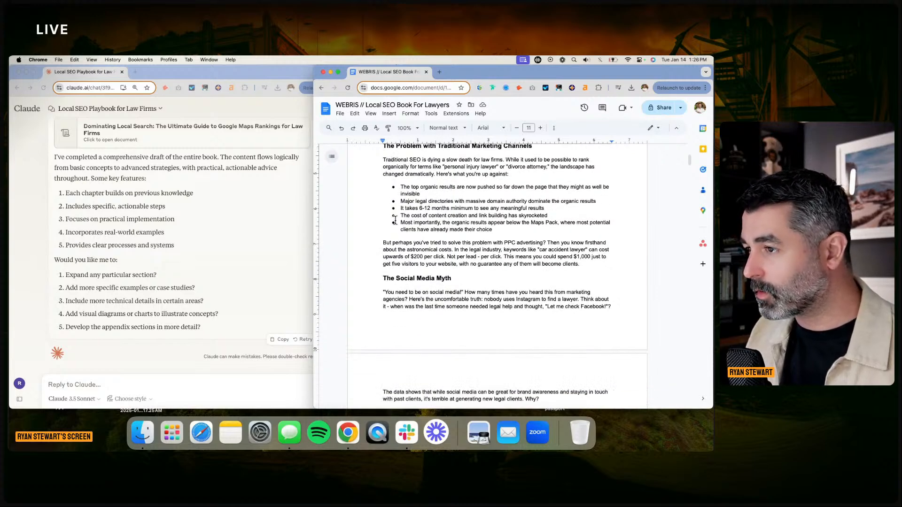
# Check which marketing channels the introduction covers, from the traditional SEO problem through "The Social Media Myth" to "The Local SEO Opportunity"
pyautogui.scroll(-1, 441, 287)
pyautogui.scroll(-10, 441, 287)
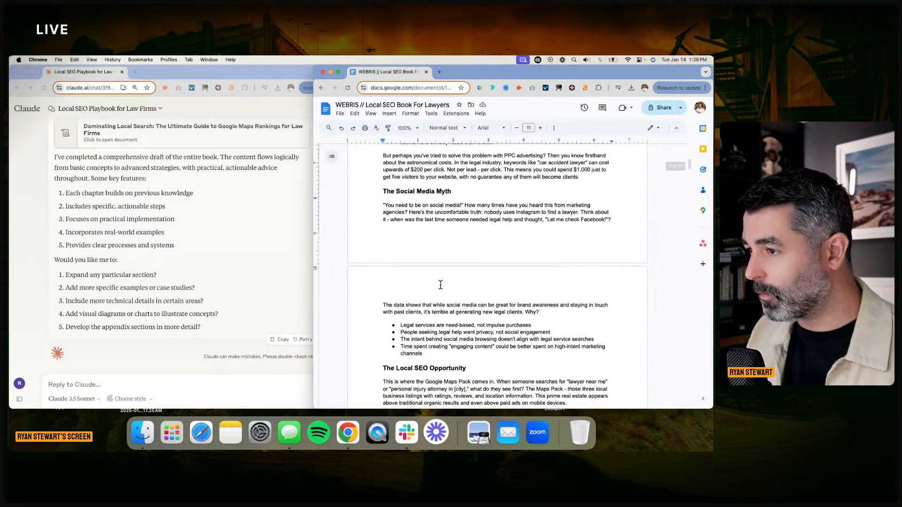
pyautogui.scroll(2, 450, 299)
pyautogui.scroll(12, 450, 299)
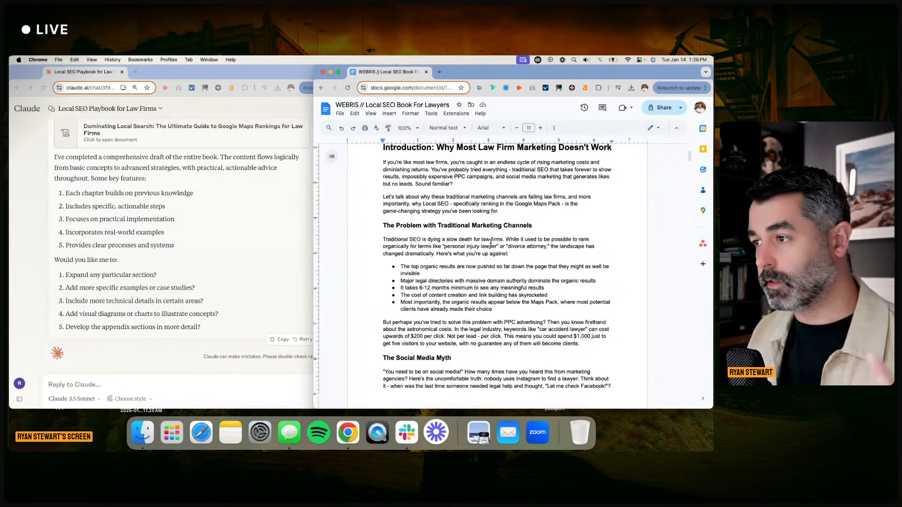
pyautogui.scroll(-3, 485, 255)
pyautogui.scroll(-5, 485, 256)
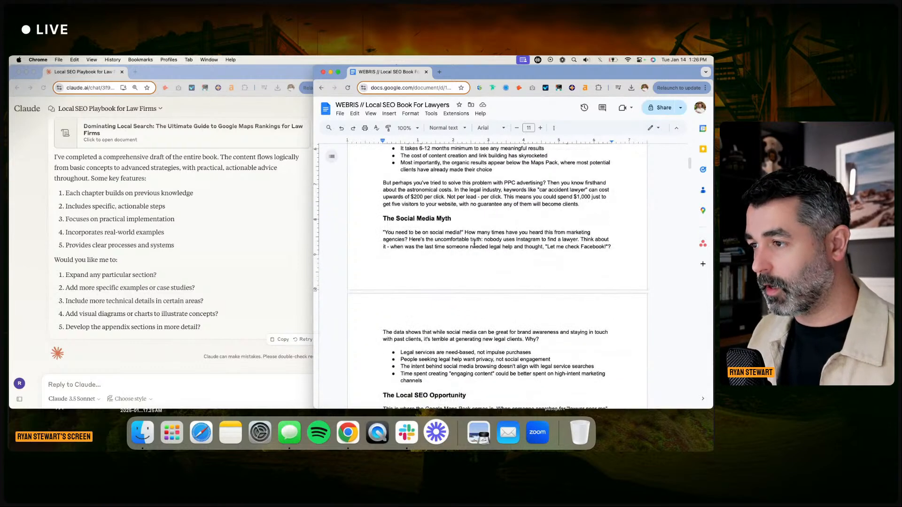
pyautogui.scroll(-13, 464, 221)
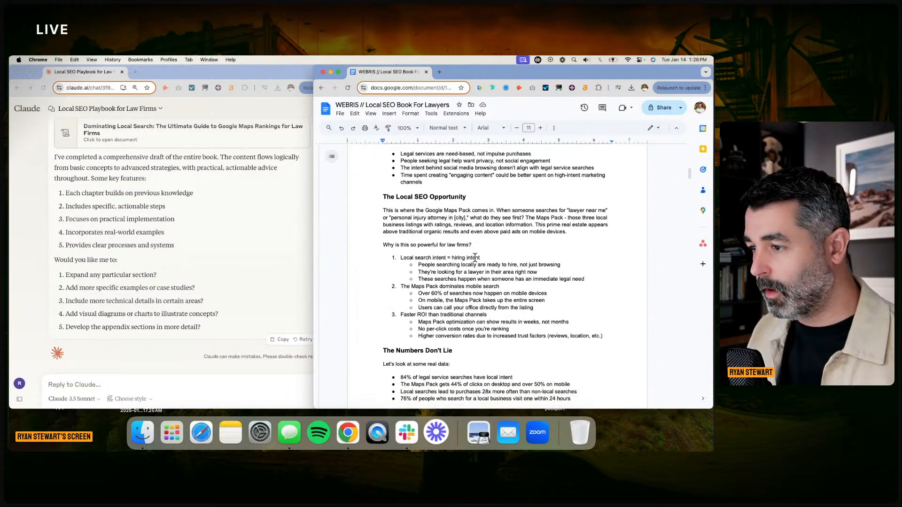
pyautogui.scroll(9, 475, 257)
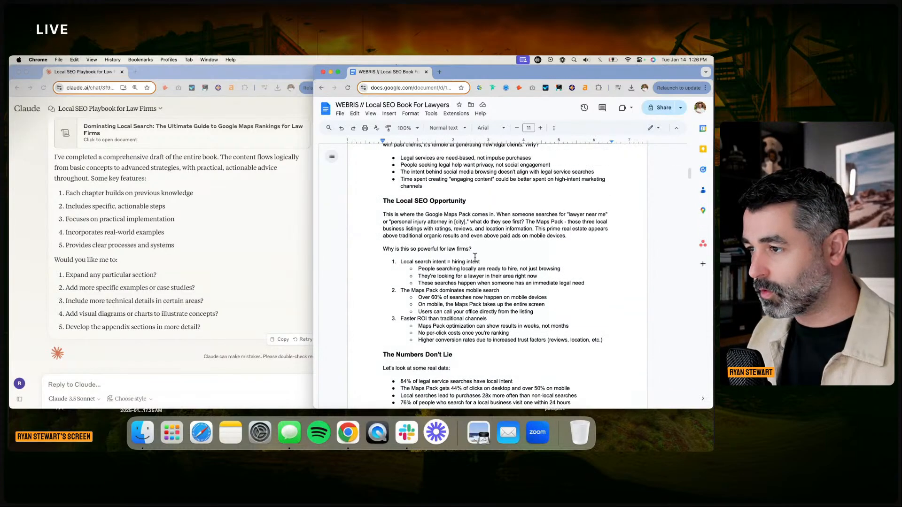
pyautogui.scroll(10, 475, 257)
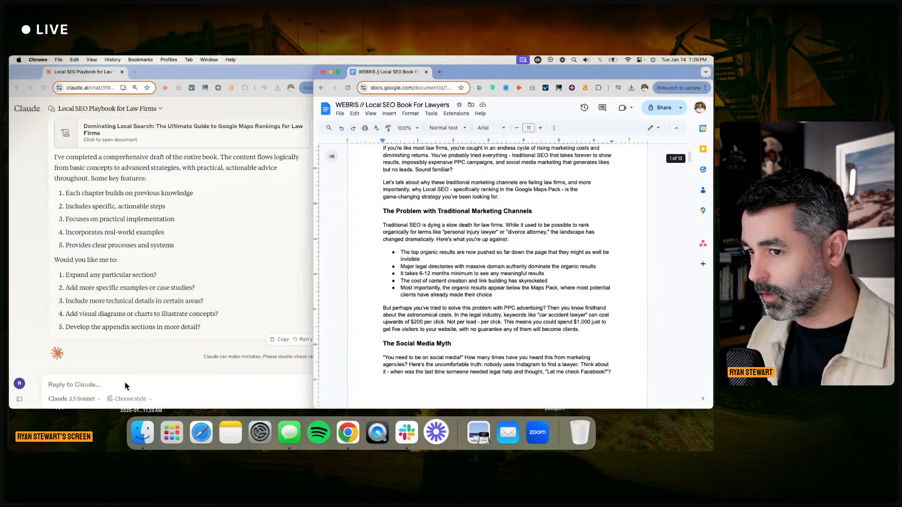
# Copy the full heading "Introduction: Why Most Law Firm Marketing Doesn't Work" from the Google Doc
pyautogui.press('super+grave')
pyautogui.scroll(6, 656, 274)
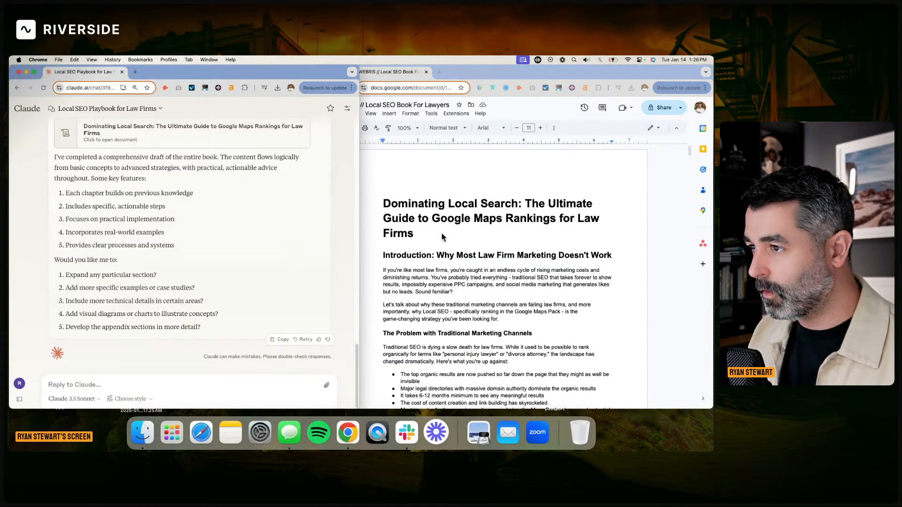
pyautogui.click(442, 237)
pyautogui.doubleClick(416, 256)
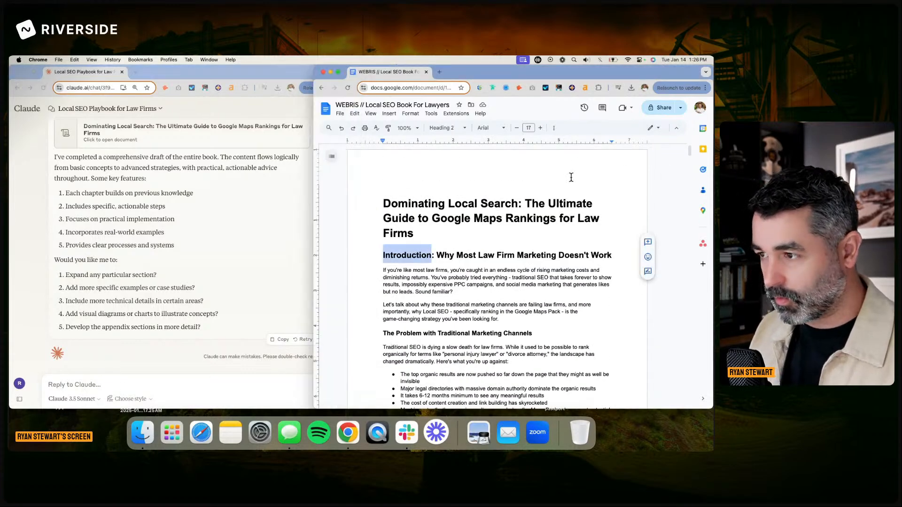
pyautogui.click(615, 257)
pyautogui.hotkey('shift', 'Home')
pyautogui.press('super+c')
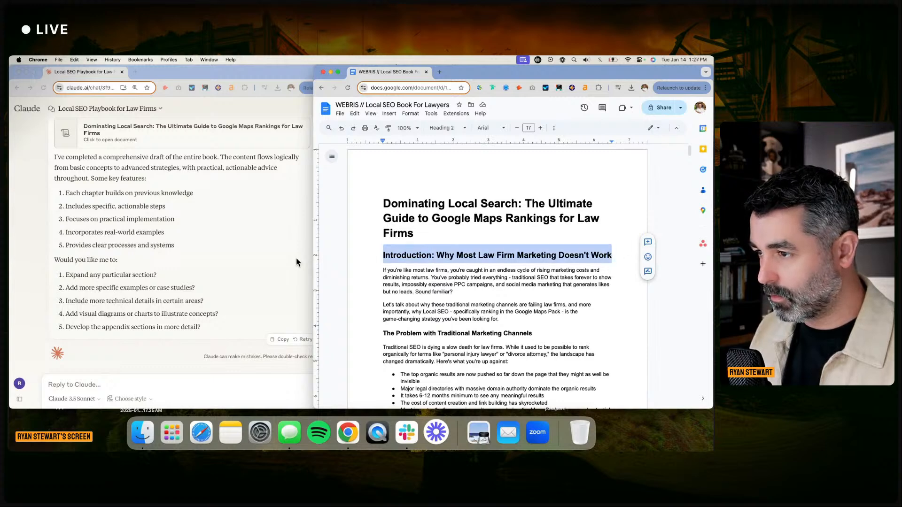
# Begin a reply to Claude with "in the intro section" followed by the copied introduction heading in quotation marks
pyautogui.click(276, 294)
pyautogui.write('in the intro secti')
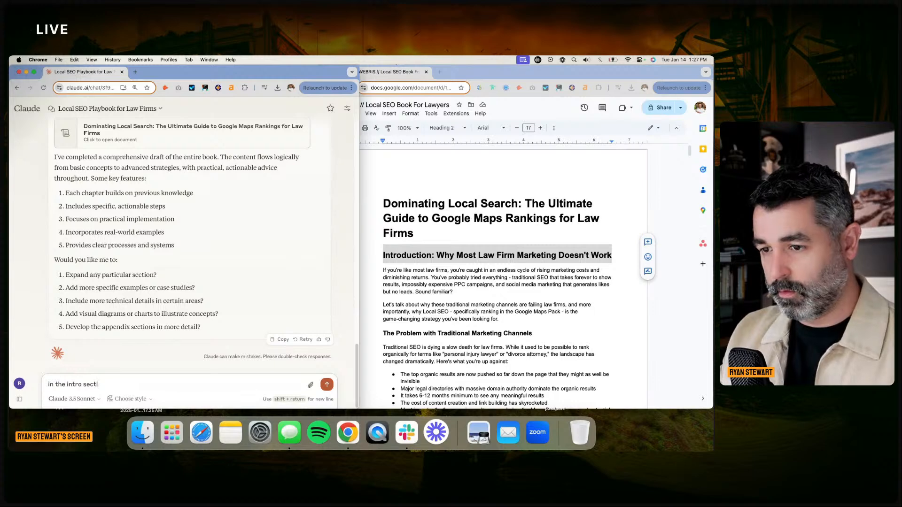
pyautogui.write('on "')
pyautogui.press('super+v')
pyautogui.write('"')
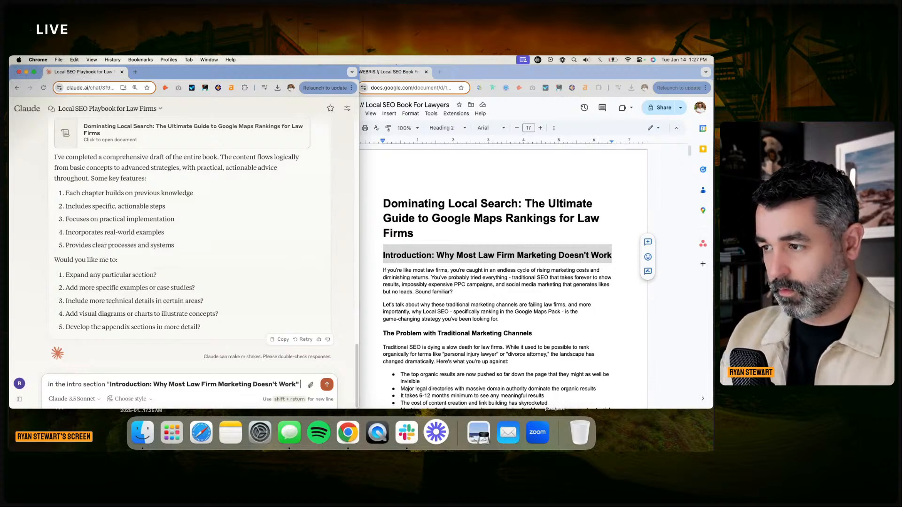
pyautogui.write(' you came up')
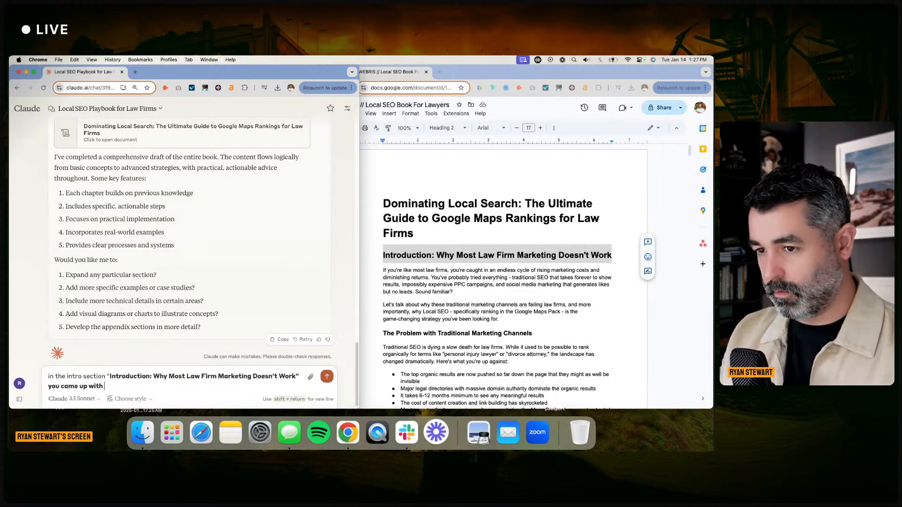
pyautogui.write(' with')
pyautogui.hotkey('alt', 'BackSpace')
pyautogui.hotkey('alt', 'BackSpace')
pyautogui.hotkey('alt', 'BackSpace')
pyautogui.hotkey('alt', 'BackSpace')
# Complete and send the request asking Claude to add a sub section for PPC as well as billboards / ooh ads
pyautogui.write('can yo u')
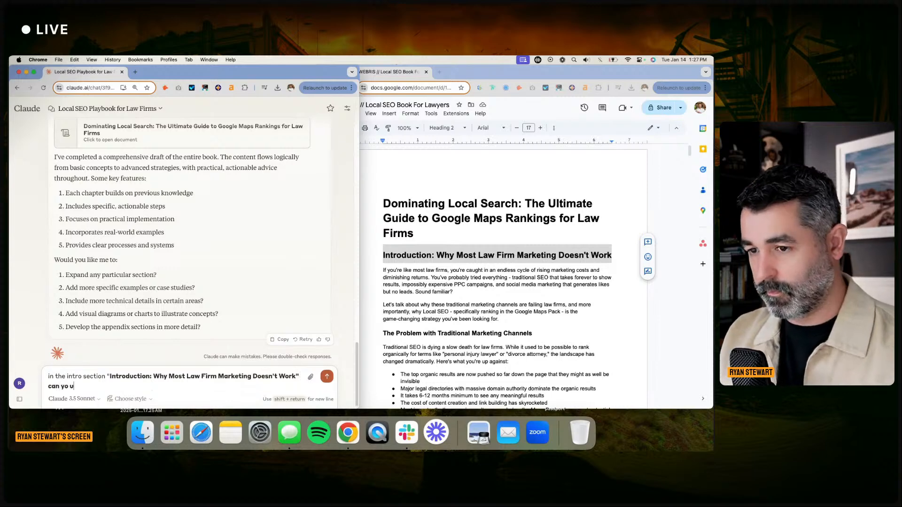
pyautogui.write('add a sub s')
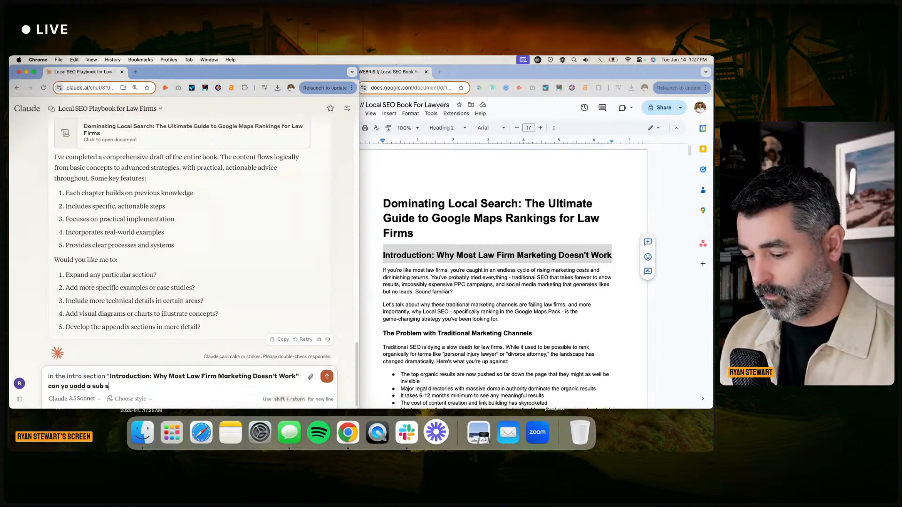
pyautogui.write('ection for PPC as well and billboads')
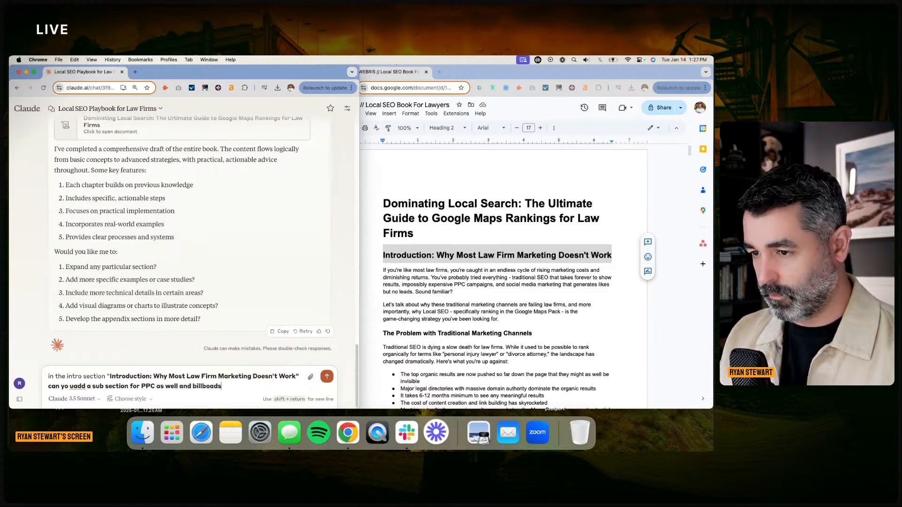
pyautogui.write(' / ooh ad')
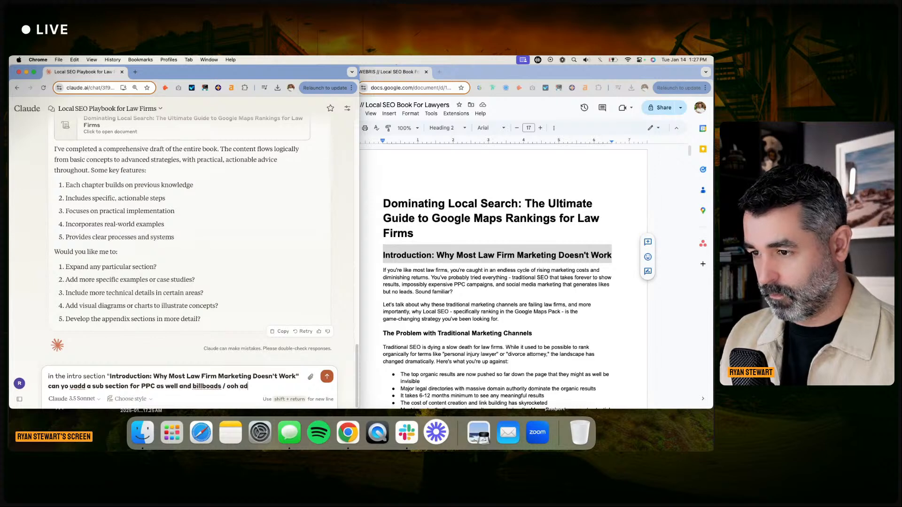
pyautogui.write('d')
pyautogui.press('Return')
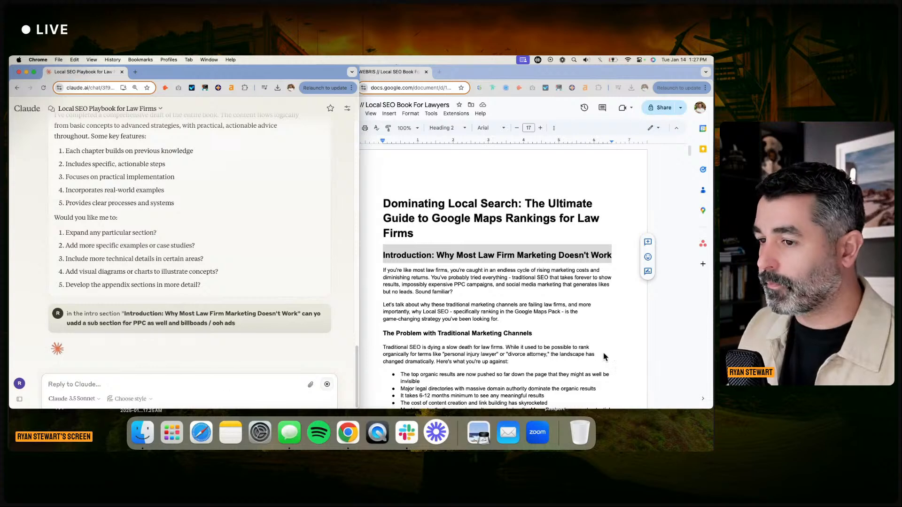
# Search Google for "webris seo guide", open the "SEO For Attorneys: How To Rank 1st in Google (Guaranteed)" article and close the results page
pyautogui.click(439, 73)
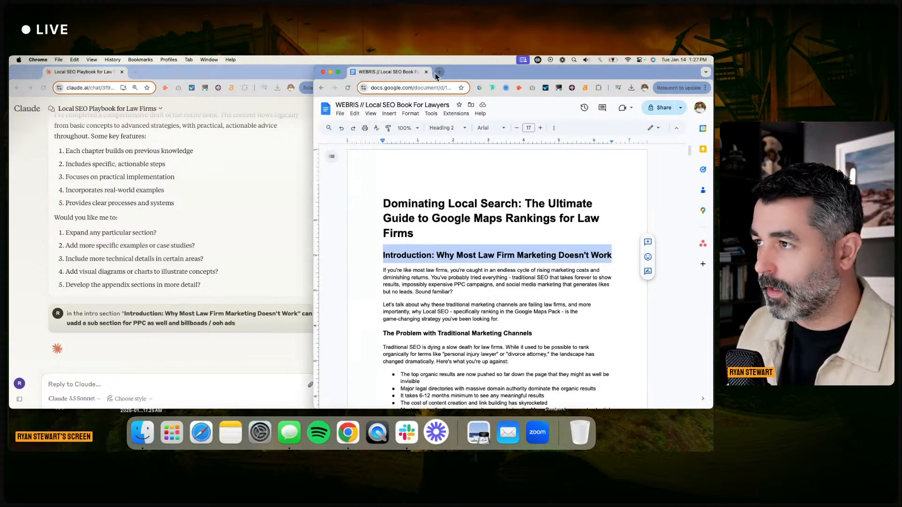
pyautogui.write('webris seo guide')
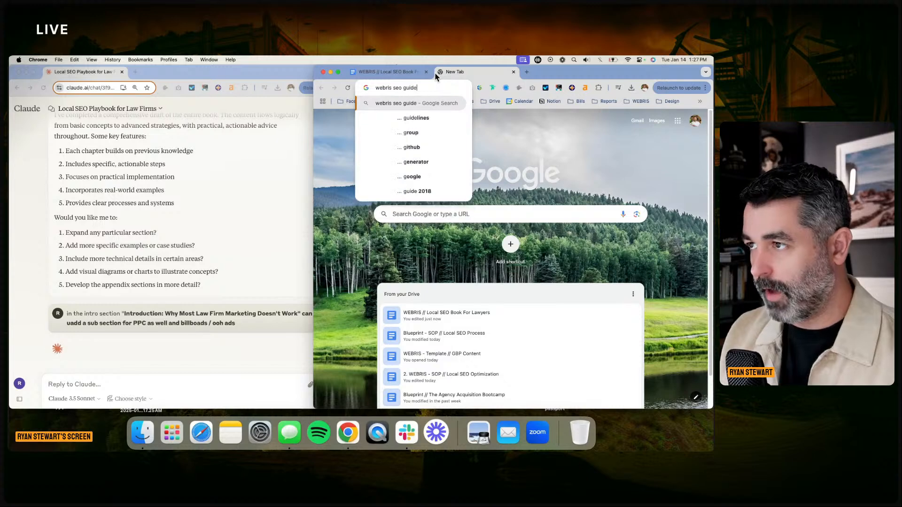
pyautogui.press('Return')
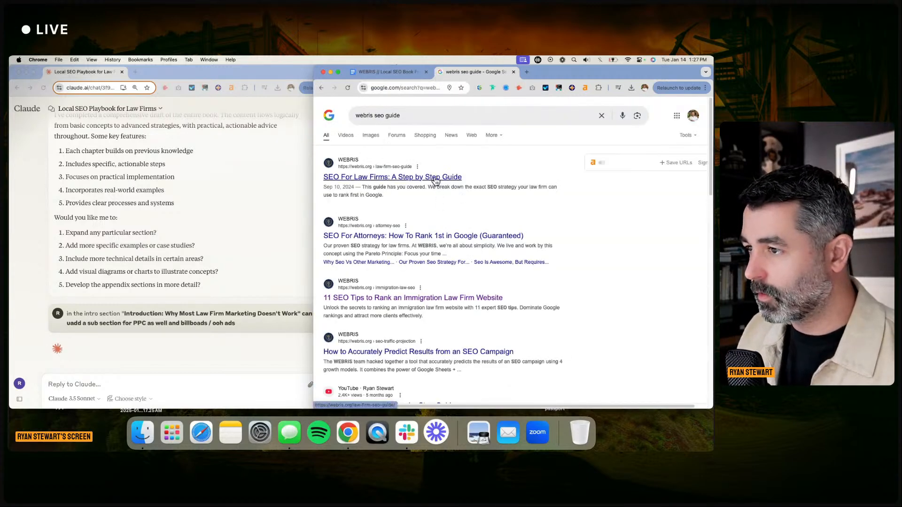
pyautogui.click(449, 235)
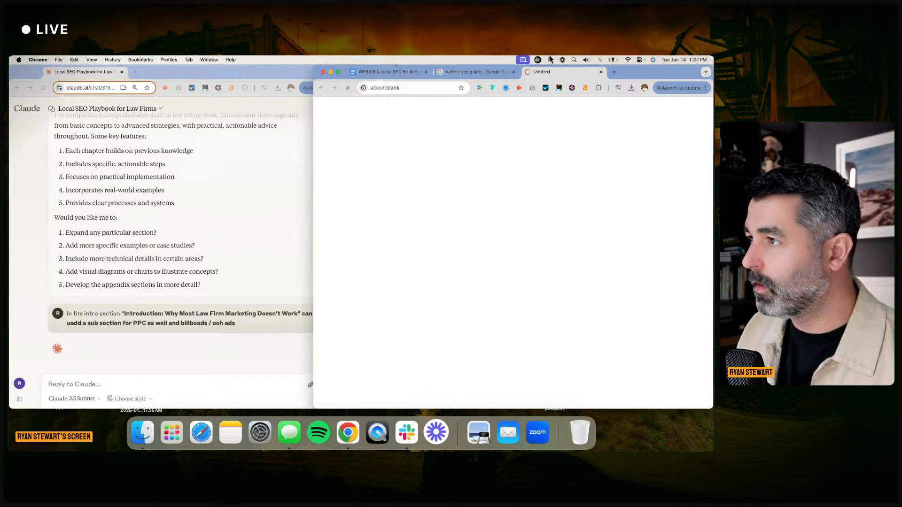
pyautogui.click(503, 73)
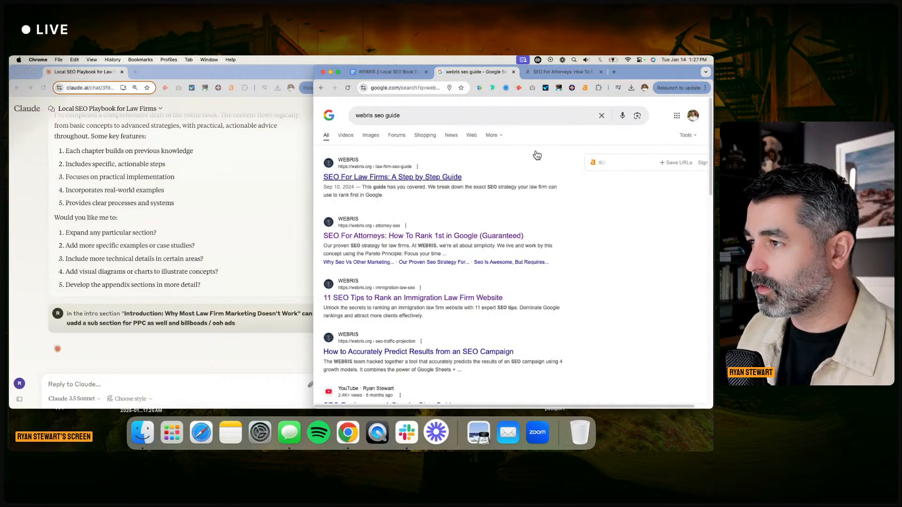
pyautogui.click(513, 72)
pyautogui.scroll(-5, 558, 263)
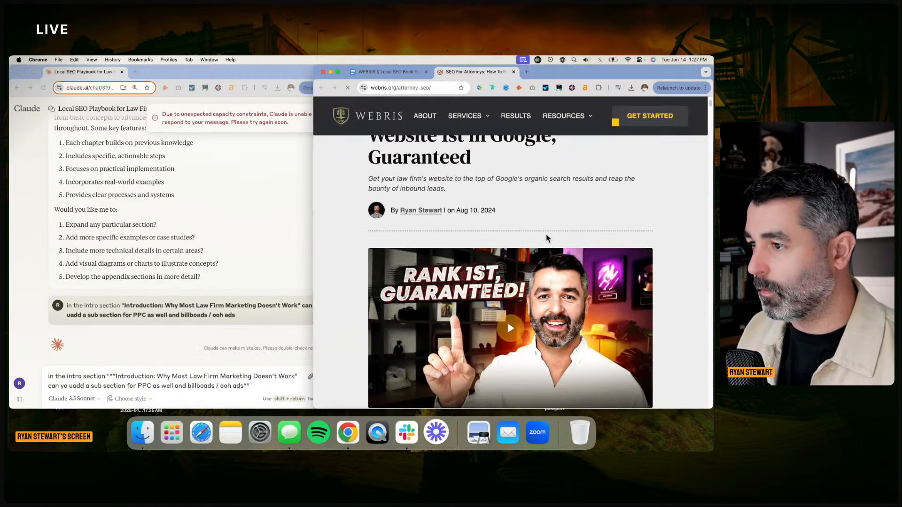
# Find the "Google PPC Ads for lawyers are costly" section in the WEBRIS article and highlight its heading and opening lines
pyautogui.scroll(-10, 558, 263)
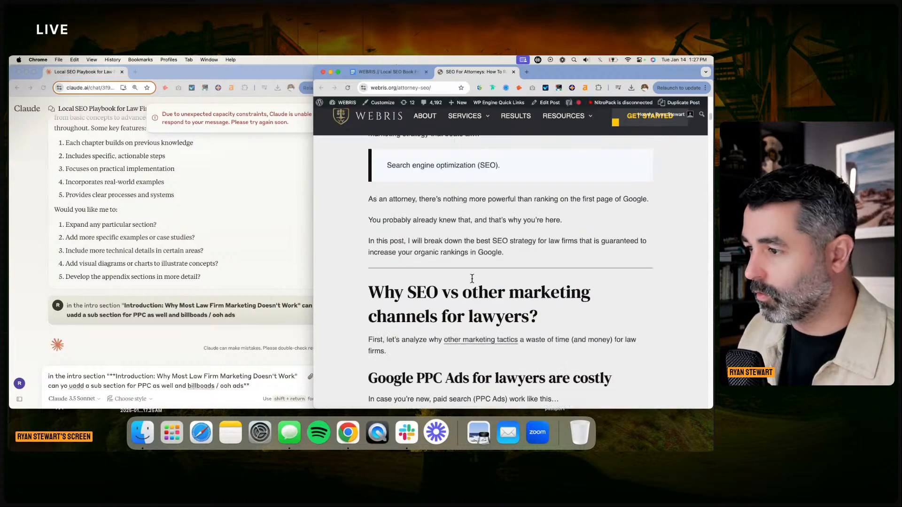
pyautogui.scroll(-8, 512, 285)
pyautogui.scroll(7, 512, 282)
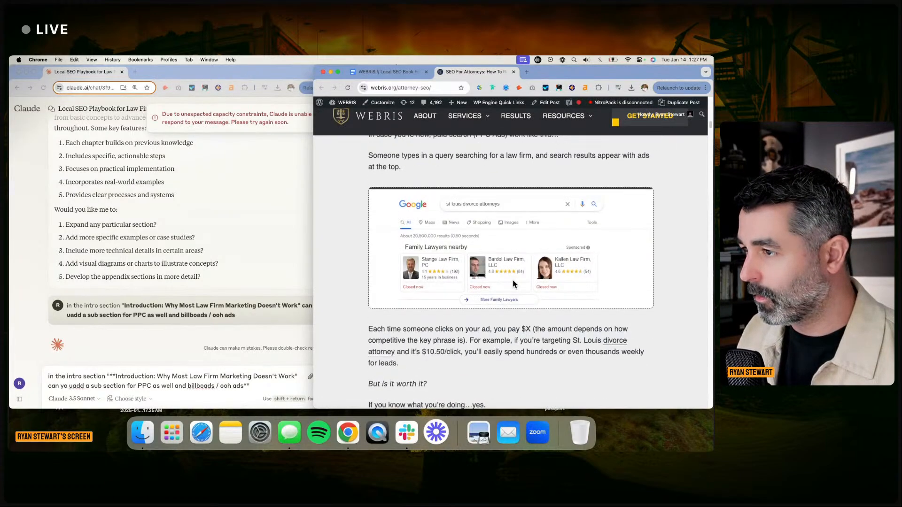
pyautogui.moveTo(369, 179); pyautogui.dragTo(401, 231)
pyautogui.scroll(-1, 402, 225)
# Widen the Claude window, open the full ebook document there and go back up to its introduction, near "The Social Media Myth"
pyautogui.click(227, 266)
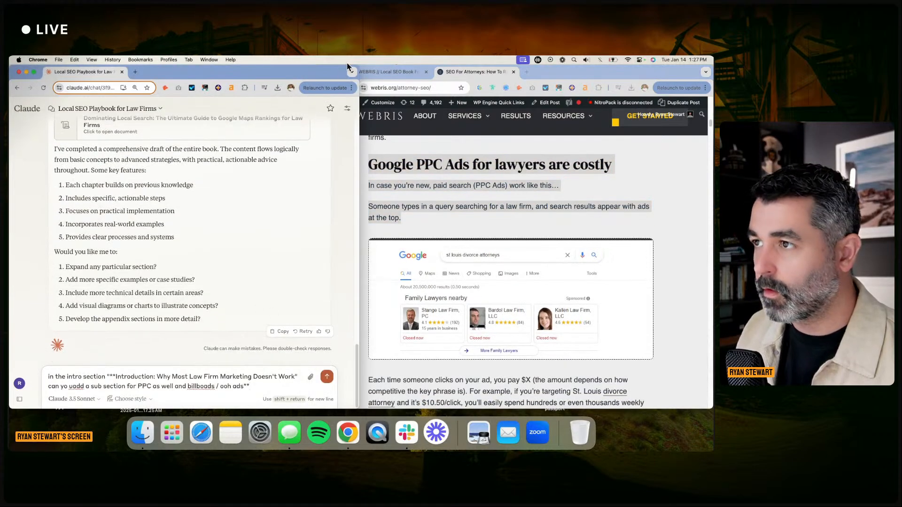
pyautogui.moveTo(361, 68); pyautogui.dragTo(473, 68)
pyautogui.scroll(3, 282, 185)
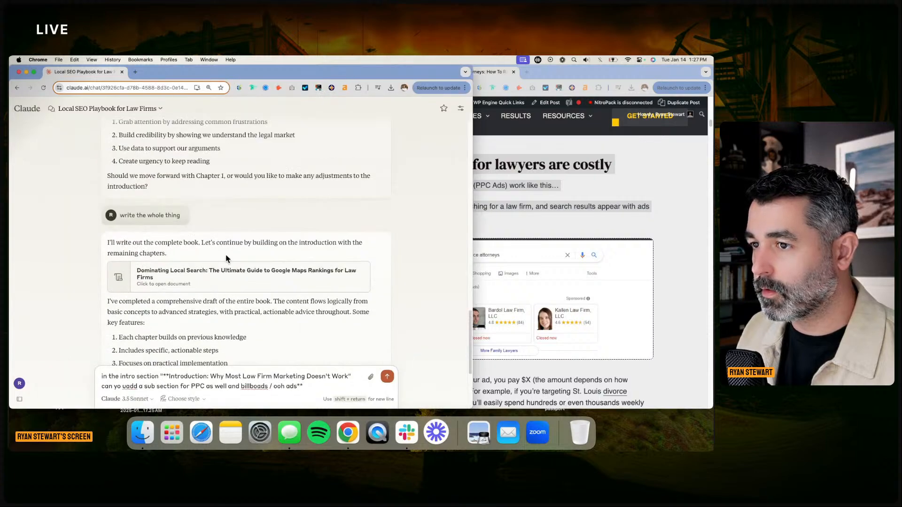
pyautogui.click(217, 282)
pyautogui.scroll(10, 376, 226)
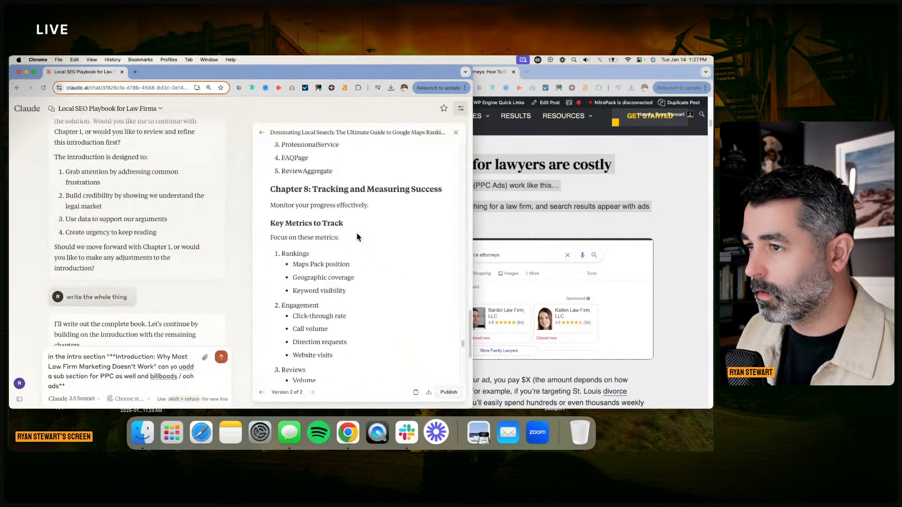
pyautogui.scroll(5, 357, 240)
pyautogui.scroll(15, 358, 249)
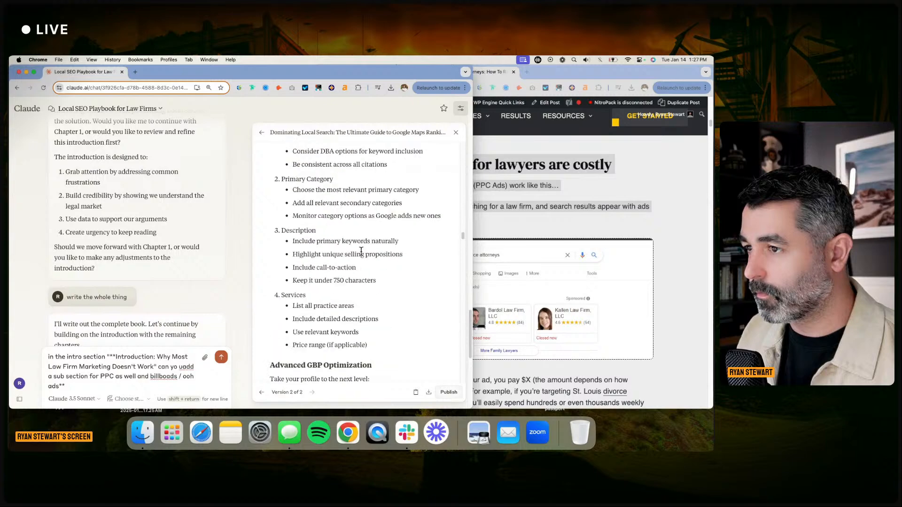
pyautogui.scroll(10, 366, 253)
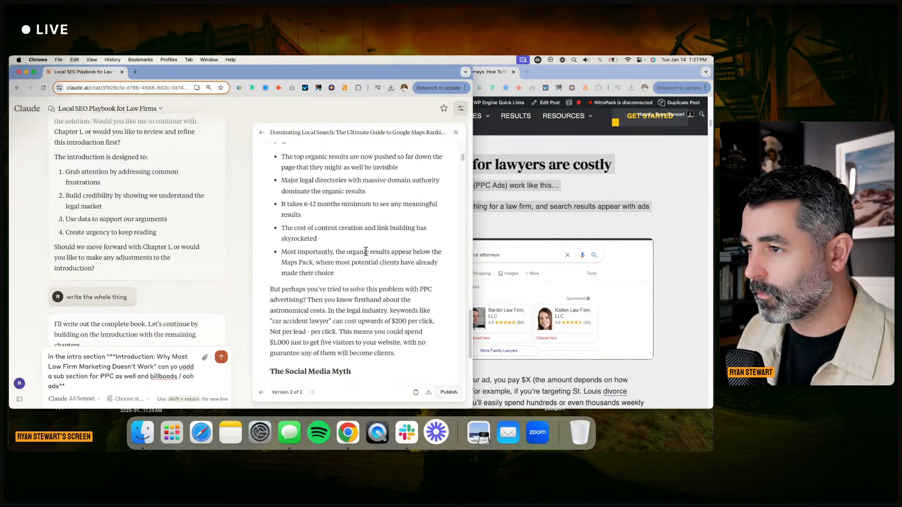
# Read through the ebook's introduction in the Claude document, from its title down to Chapter 1
pyautogui.scroll(5, 366, 252)
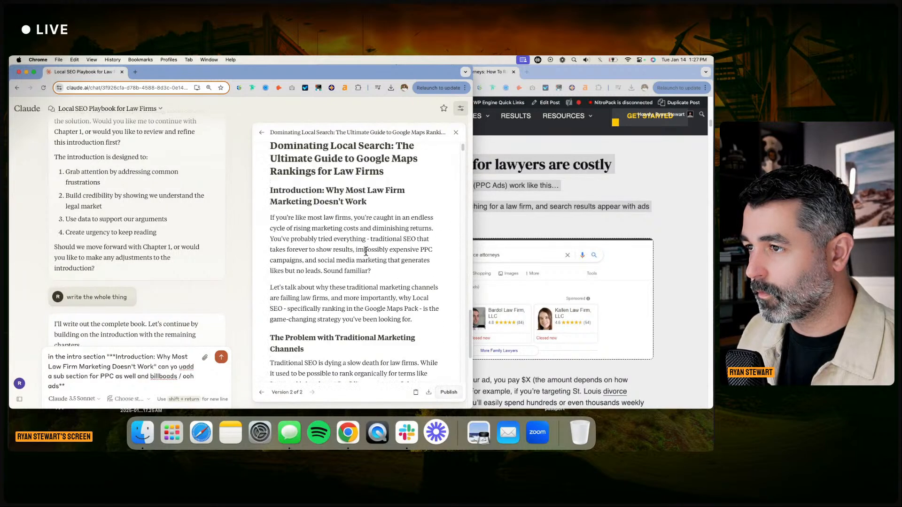
pyautogui.scroll(-10, 366, 252)
pyautogui.scroll(-15, 366, 251)
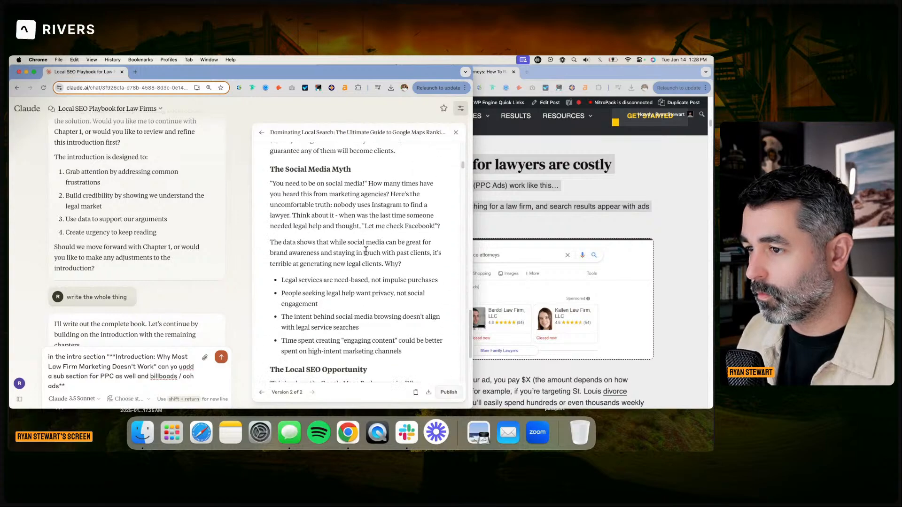
pyautogui.scroll(-3, 365, 252)
pyautogui.scroll(6, 364, 252)
pyautogui.scroll(-10, 364, 253)
pyautogui.scroll(-5, 363, 252)
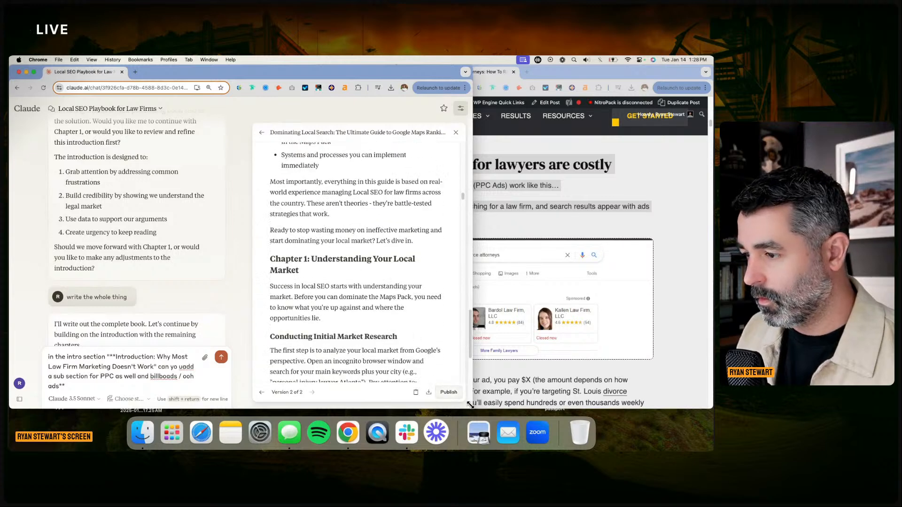
# Widen the Claude window further and send the request for PPC and billboards / ooh ads sub sections in the introduction
pyautogui.moveTo(471, 404); pyautogui.dragTo(550, 404)
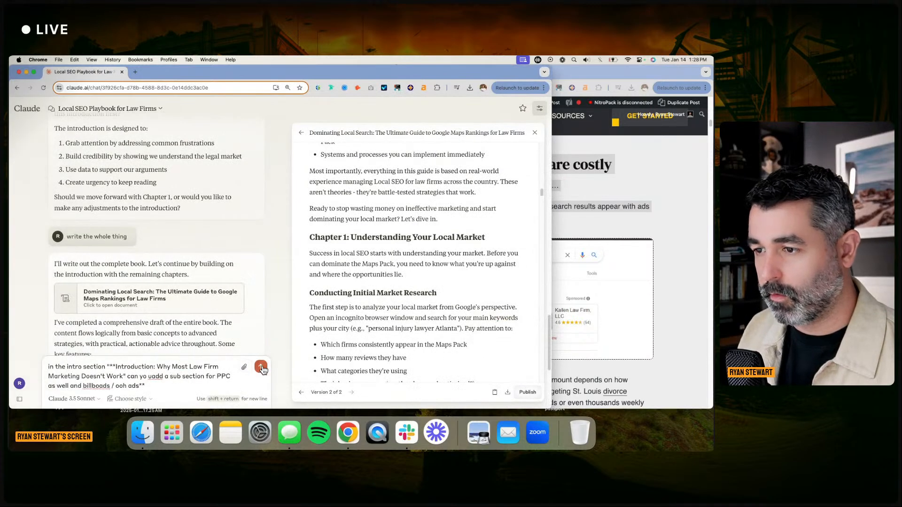
pyautogui.press('Return')
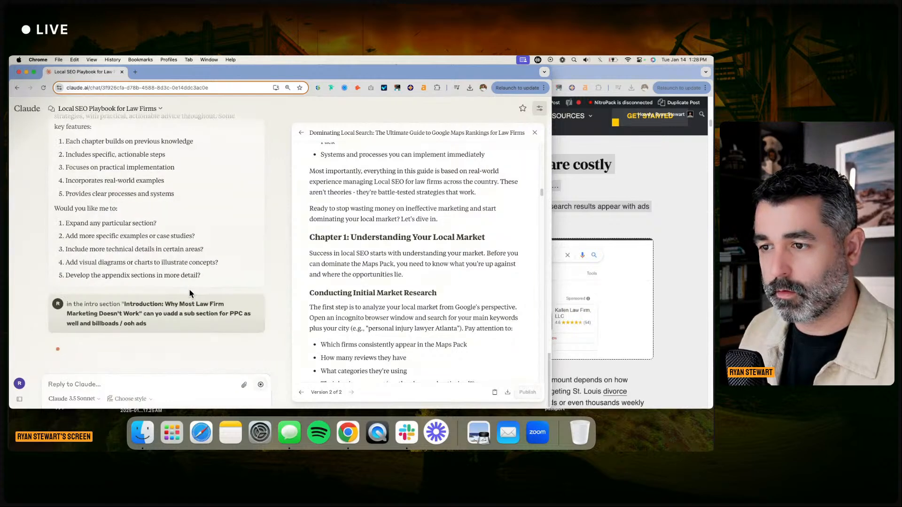
pyautogui.click(581, 76)
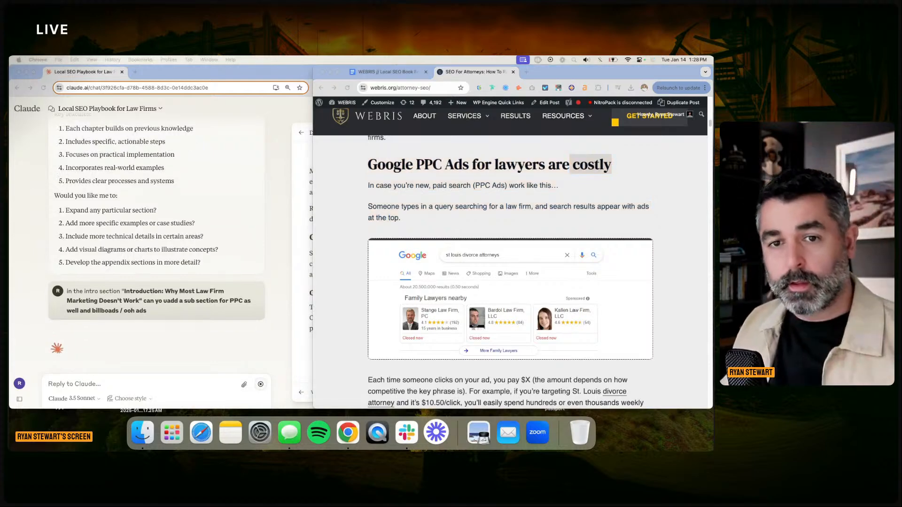
pyautogui.click(199, 226)
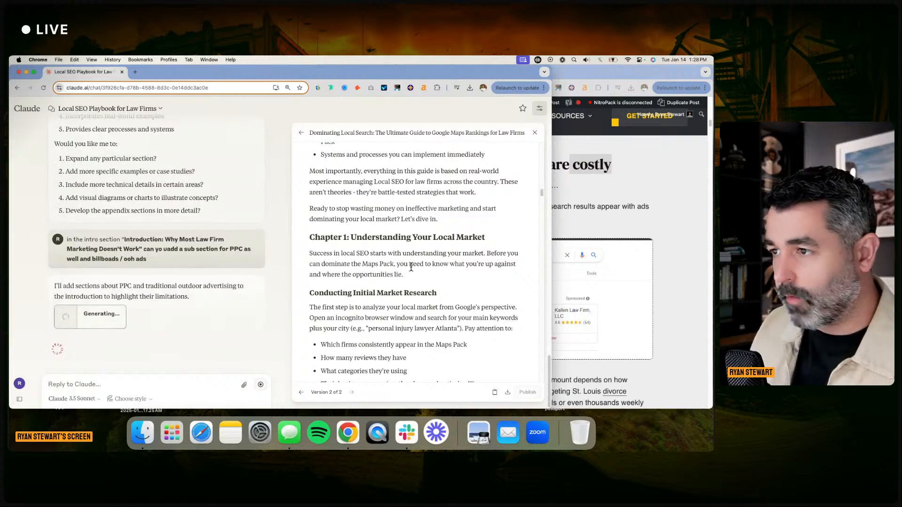
# Skim the WEBRIS article from its PPC section to the bus benches, radio and billboards section, then close it and return to the ebook's Google Doc
pyautogui.click(581, 82)
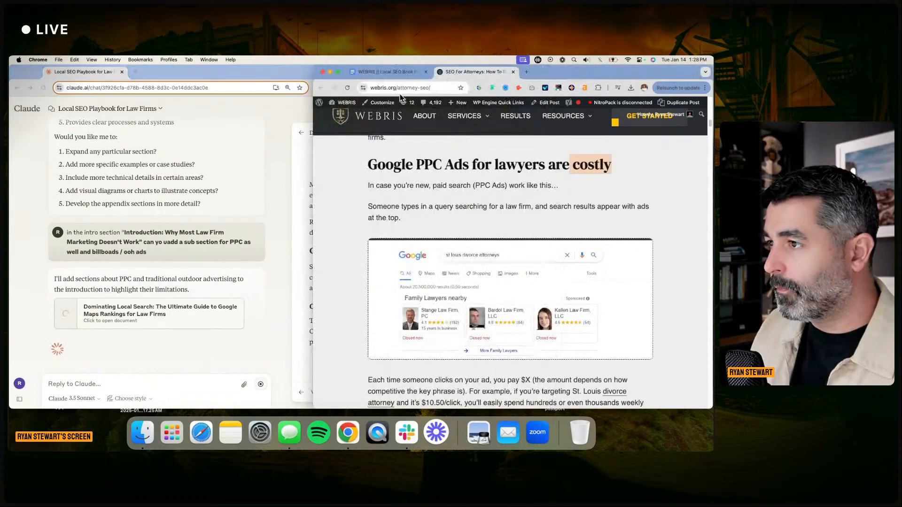
pyautogui.scroll(-3, 404, 193)
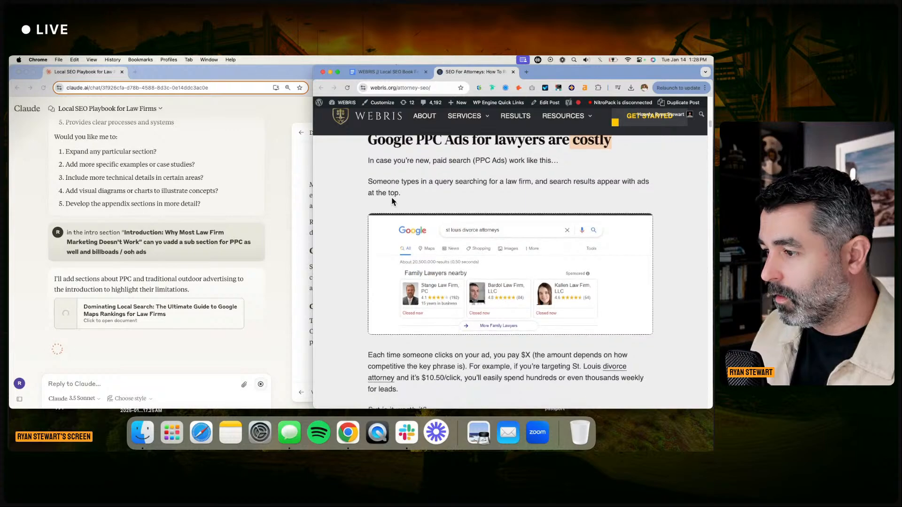
pyautogui.scroll(-8, 392, 202)
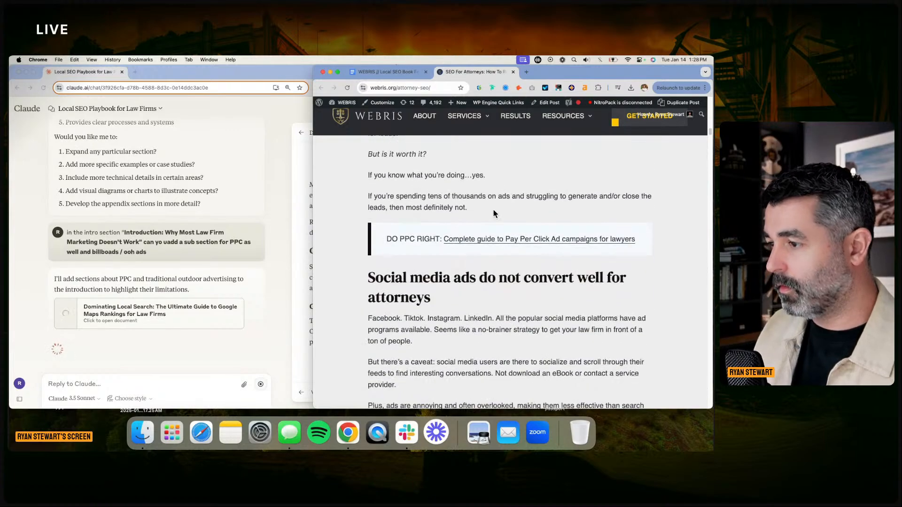
pyautogui.scroll(-7, 494, 212)
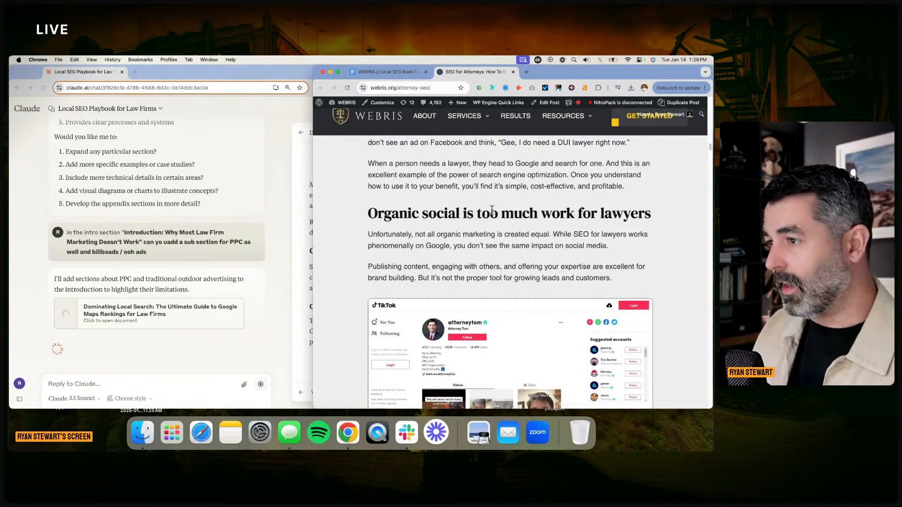
pyautogui.scroll(-3, 656, 169)
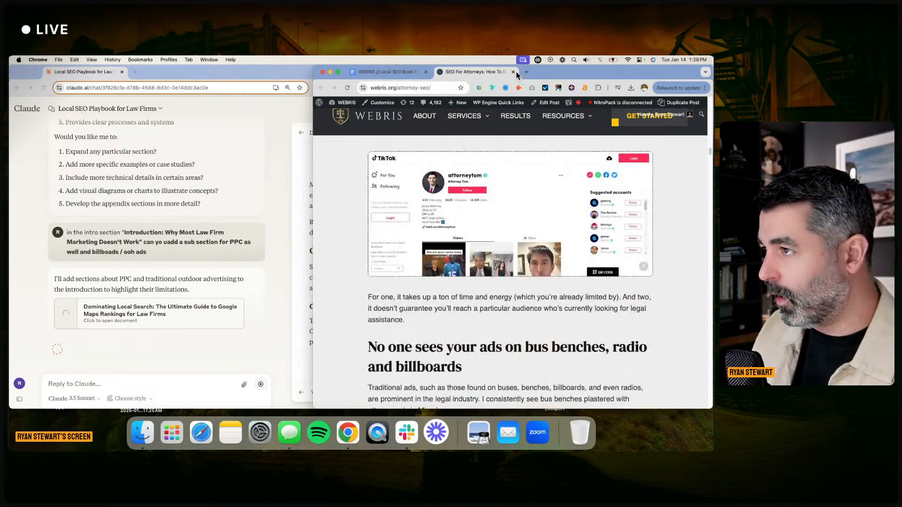
pyautogui.click(513, 72)
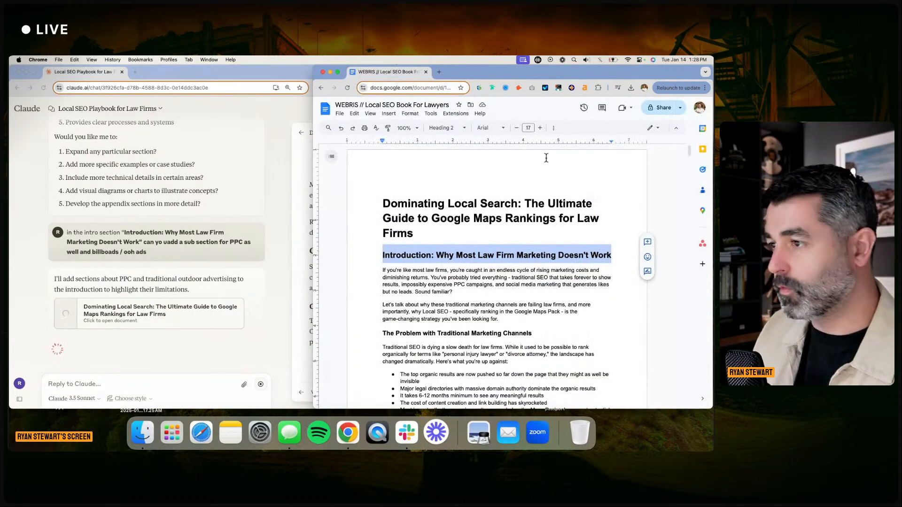
pyautogui.click(548, 162)
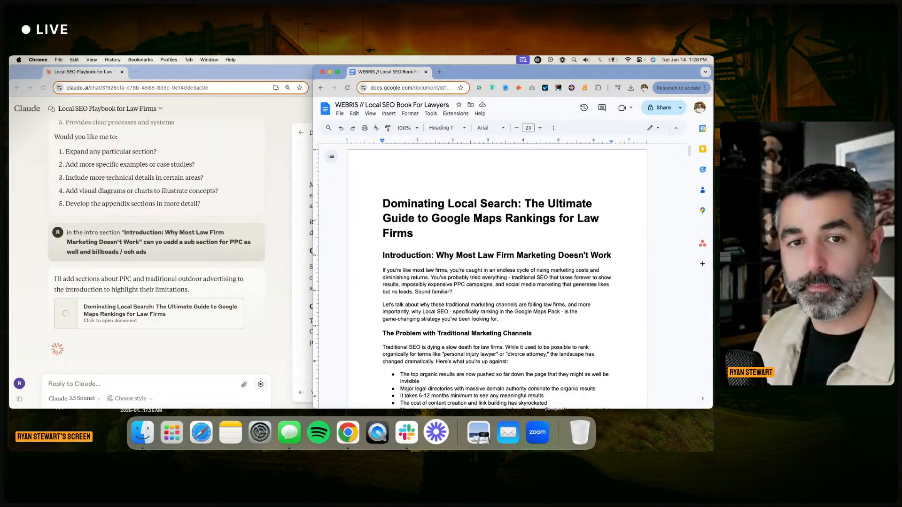
# Return to Claude and check the updated ebook document's introduction for the new PPC and billboard sub sections
pyautogui.click(166, 260)
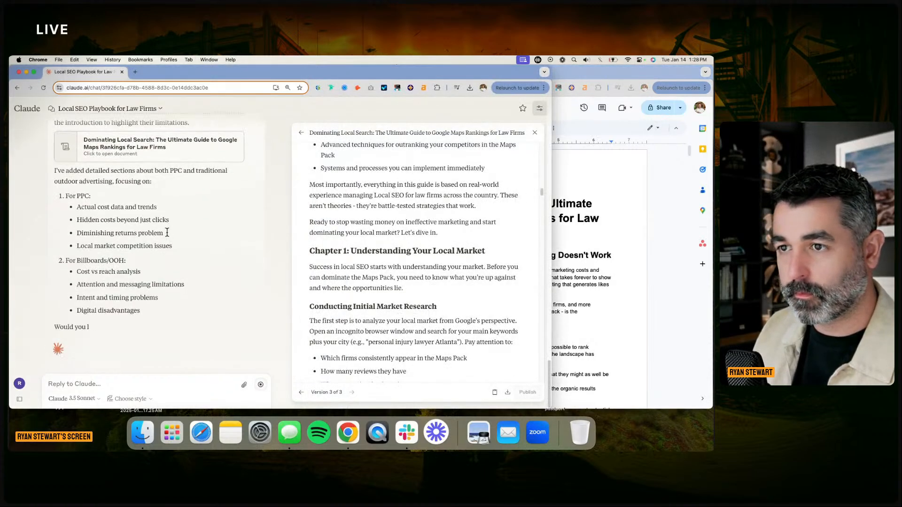
pyautogui.scroll(15, 356, 222)
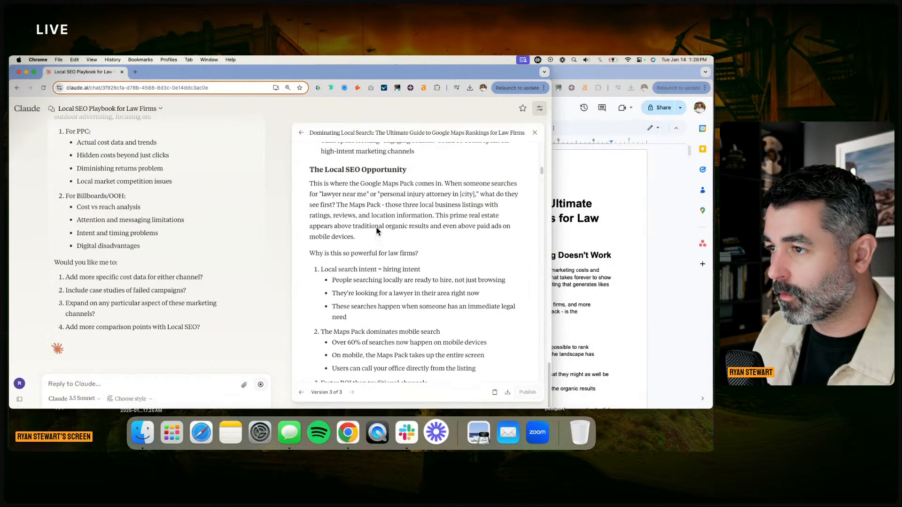
pyautogui.scroll(10, 376, 230)
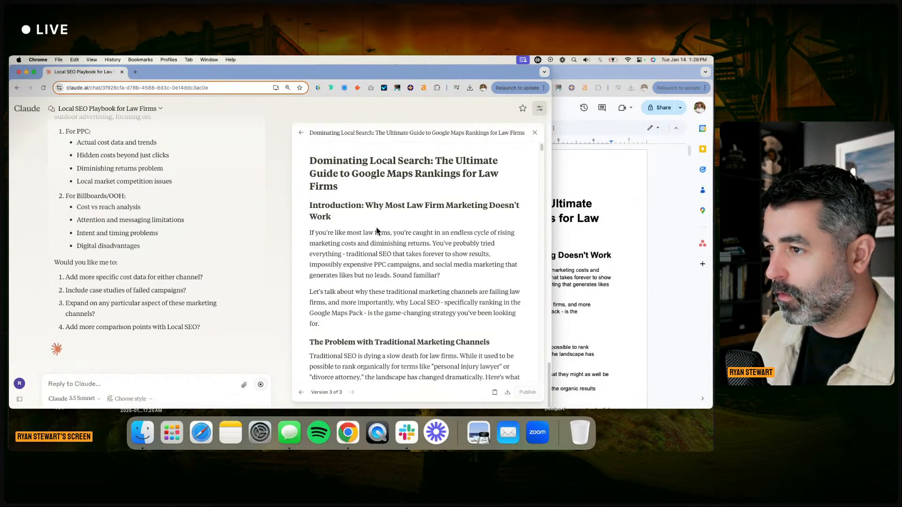
pyautogui.scroll(-15, 410, 231)
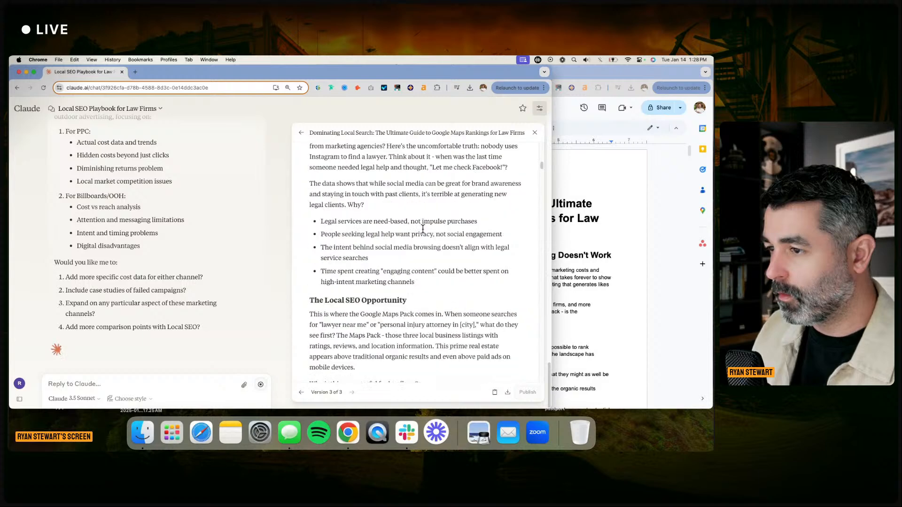
pyautogui.scroll(-10, 420, 239)
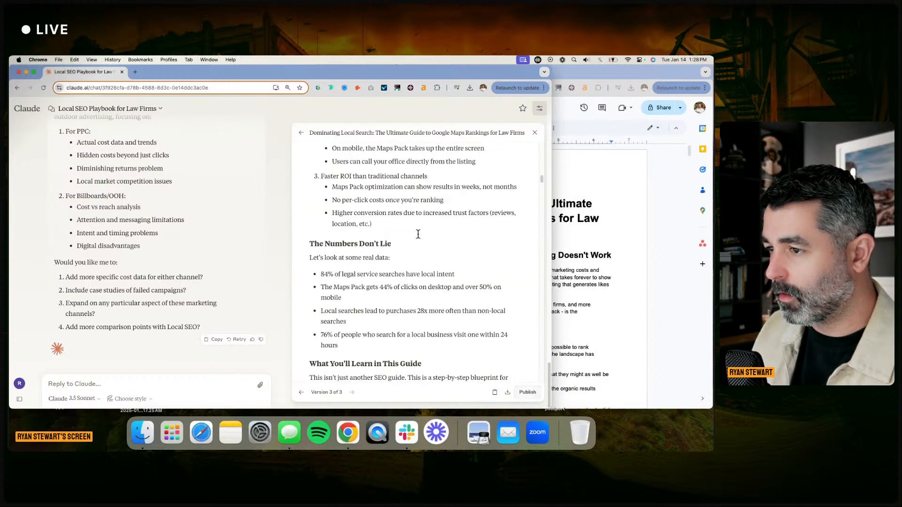
pyautogui.scroll(-4, 419, 237)
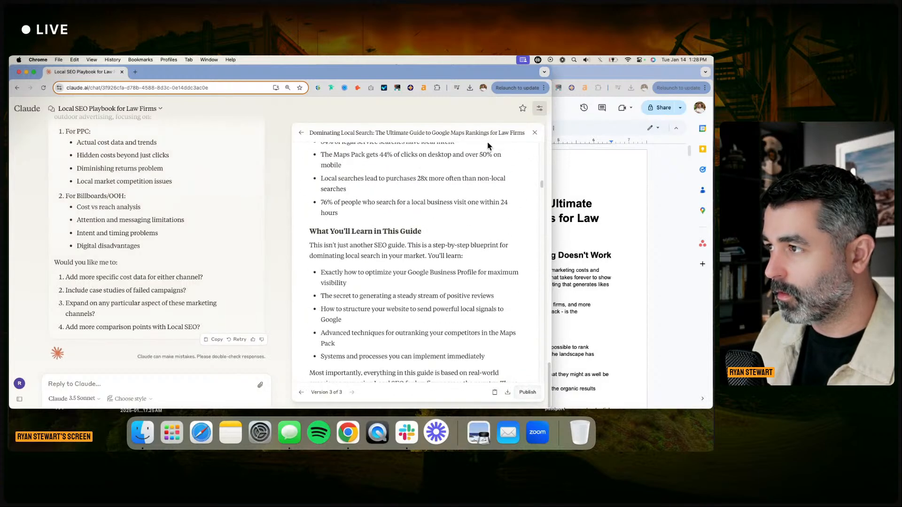
# Close and reopen the ebook document, recheck its introduction for the added sections and go to the end of Claude's reply
pyautogui.click(535, 133)
pyautogui.scroll(4, 299, 262)
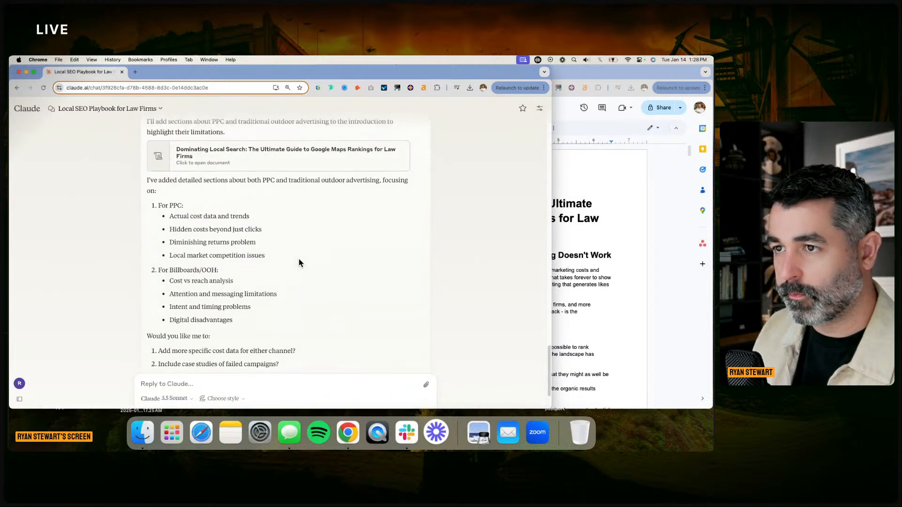
pyautogui.click(237, 192)
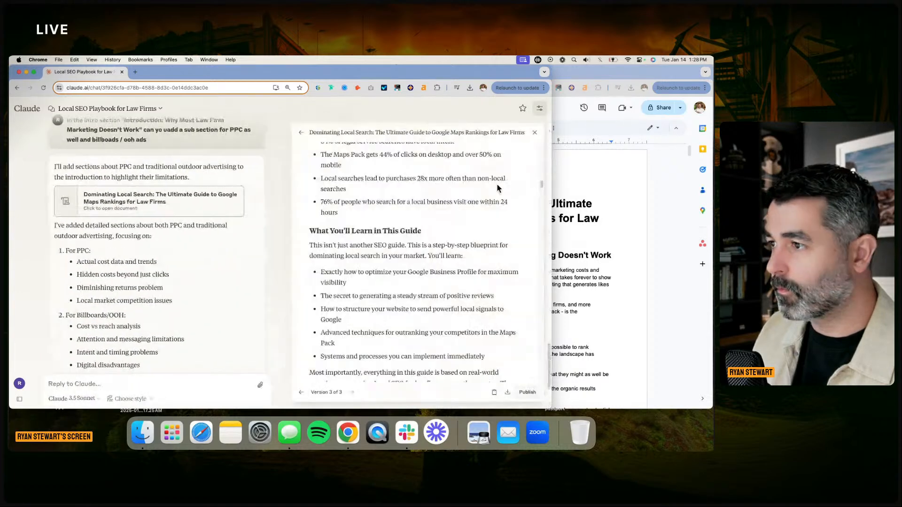
pyautogui.scroll(10, 447, 217)
pyautogui.scroll(10, 447, 219)
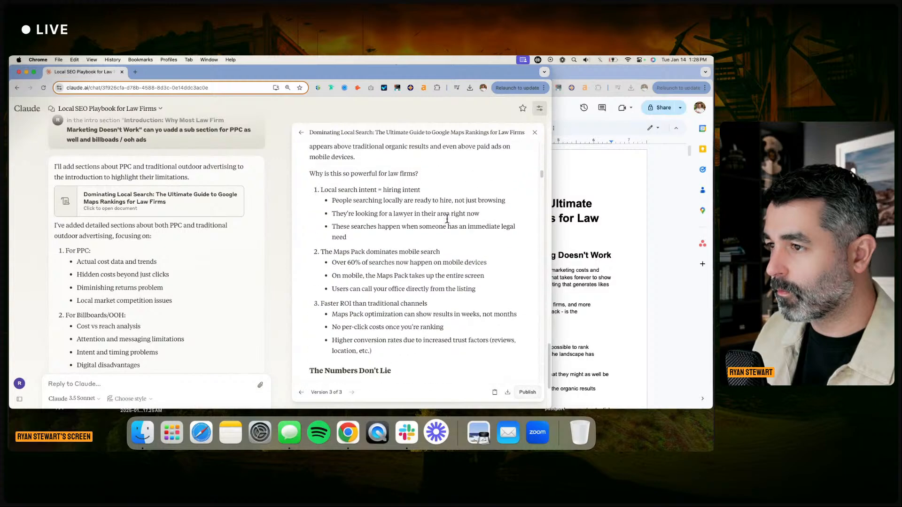
pyautogui.scroll(8, 446, 219)
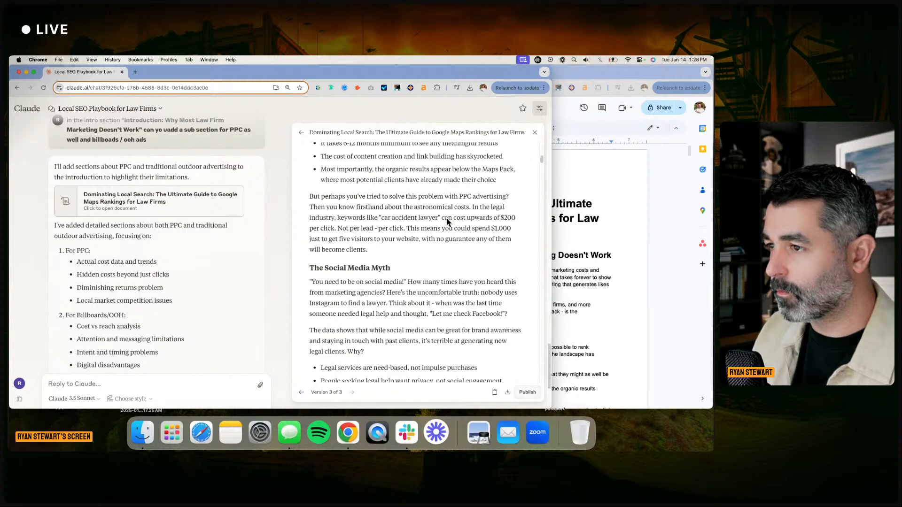
pyautogui.scroll(-15, 362, 274)
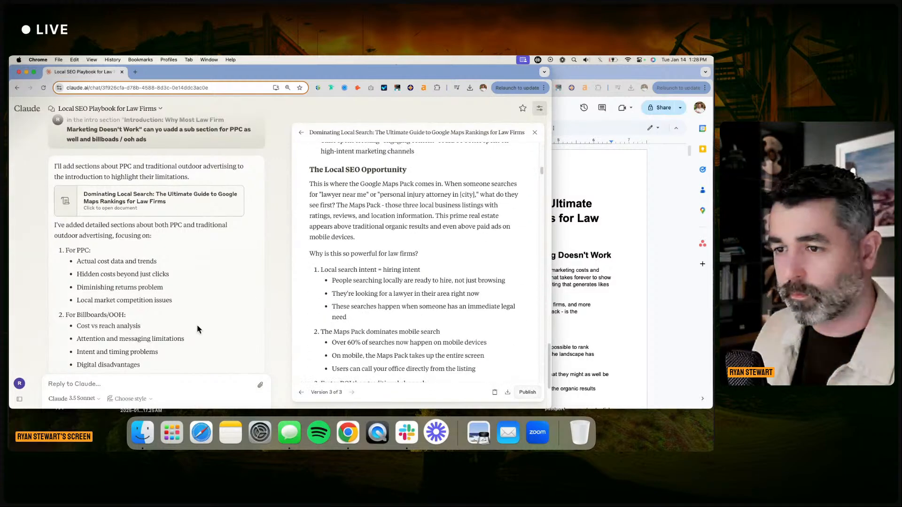
pyautogui.scroll(-5, 197, 329)
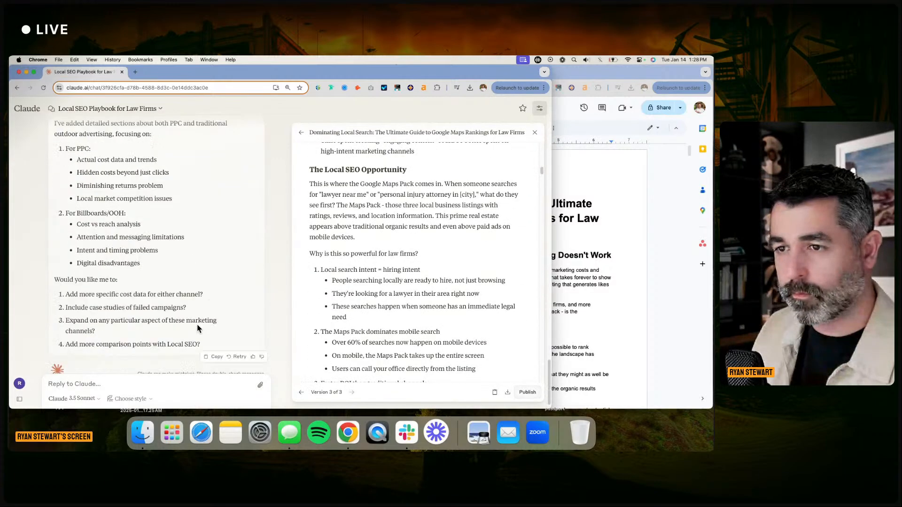
# View the response style options without changing them and reread Claude's summary of the PPC and Billboards/OOH additions
pyautogui.click(134, 399)
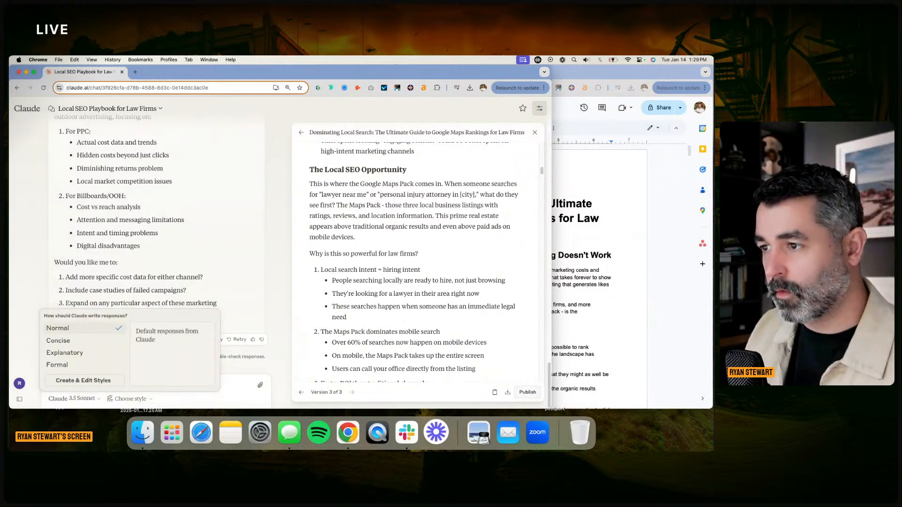
pyautogui.click(215, 217)
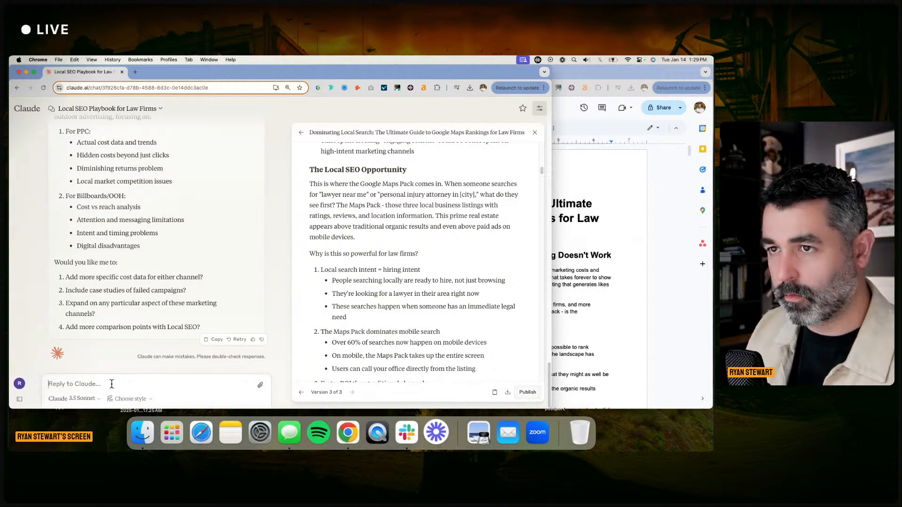
pyautogui.scroll(4, 112, 291)
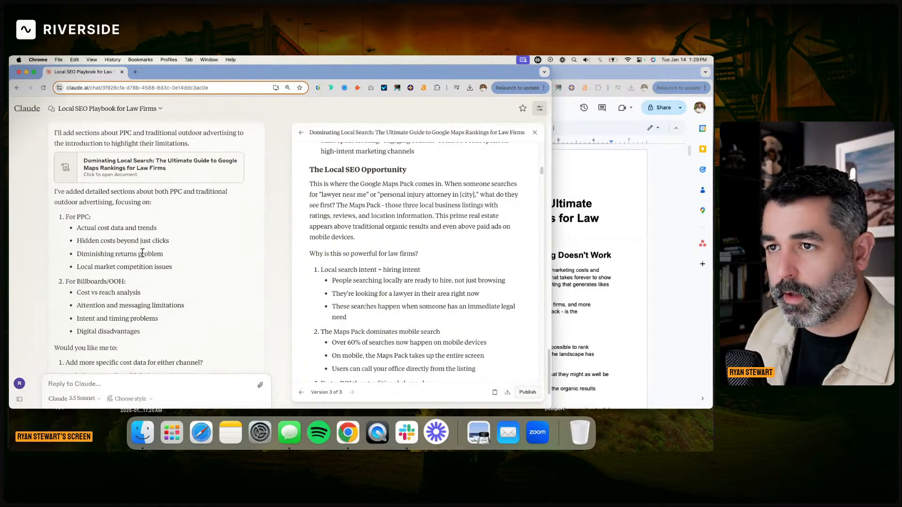
pyautogui.scroll(2, 142, 253)
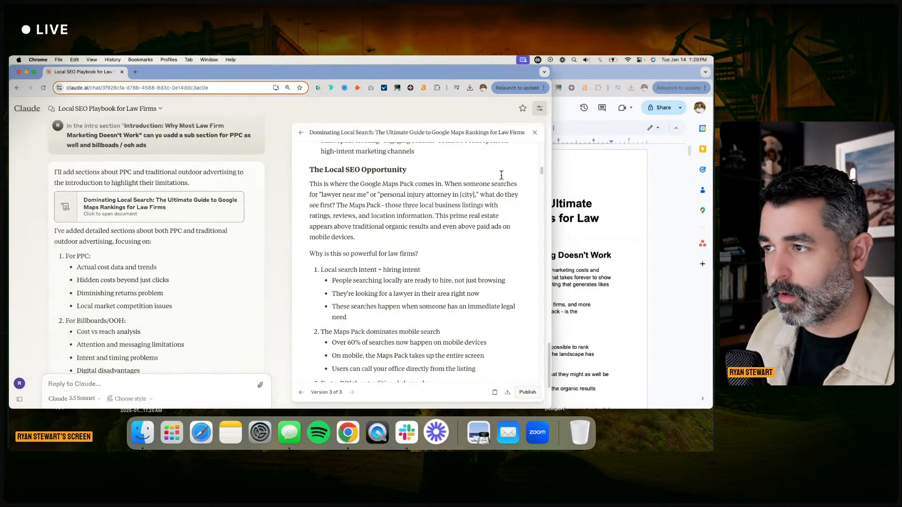
# Close the ebook document, reread Claude's follow-up suggestions and draft a reply asking for more specific data and the whole sections written out here
pyautogui.click(536, 134)
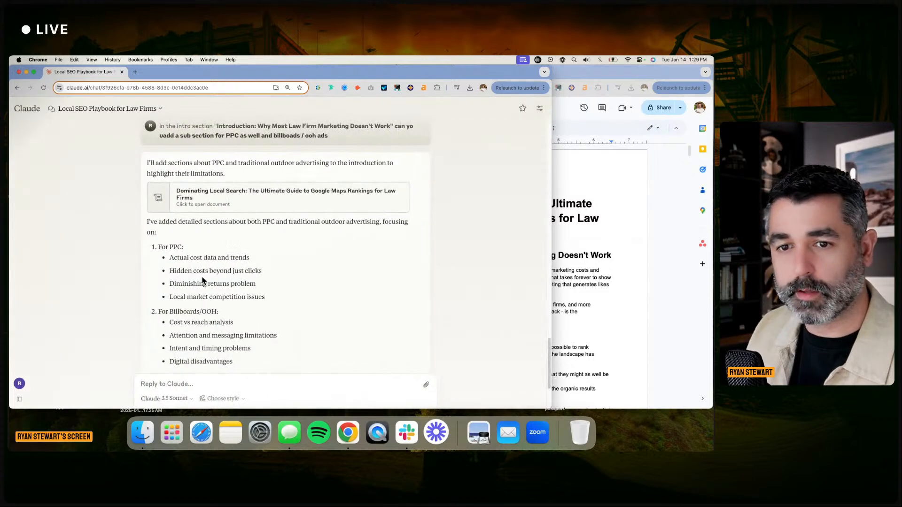
pyautogui.scroll(-1, 256, 269)
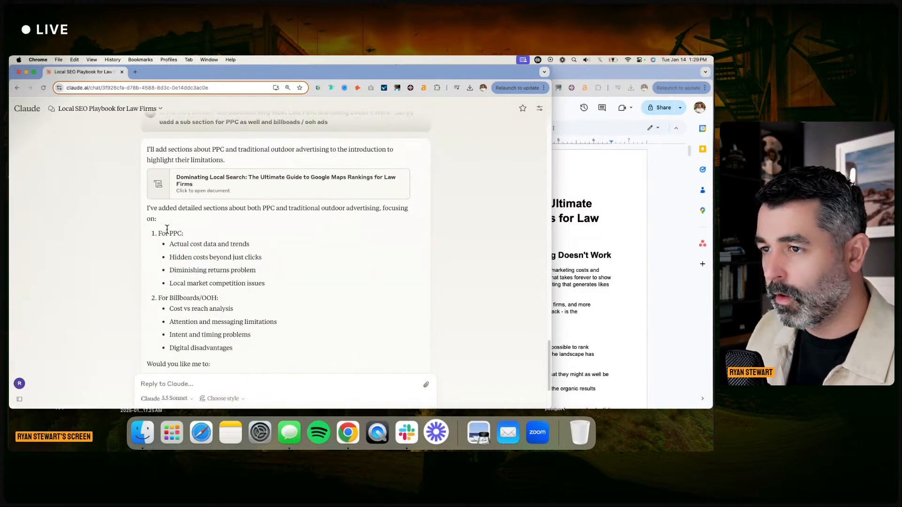
pyautogui.scroll(-5, 167, 232)
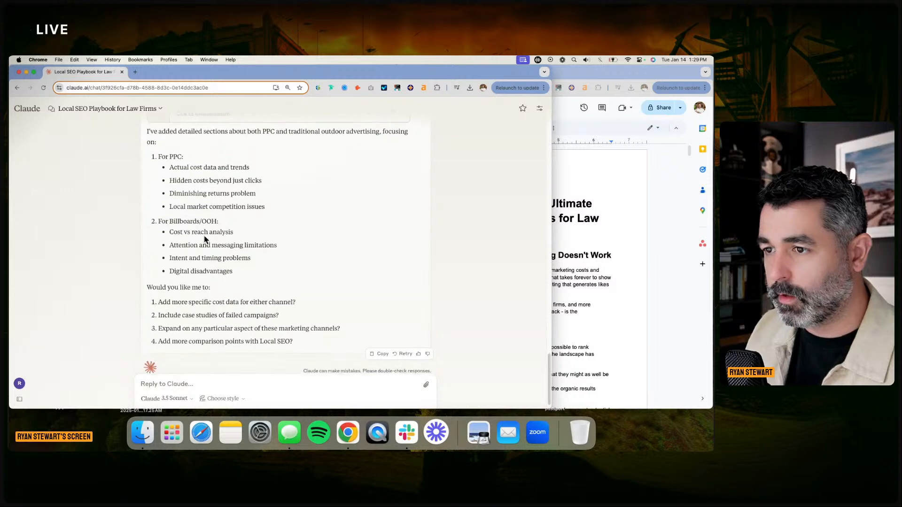
pyautogui.scroll(-1, 204, 239)
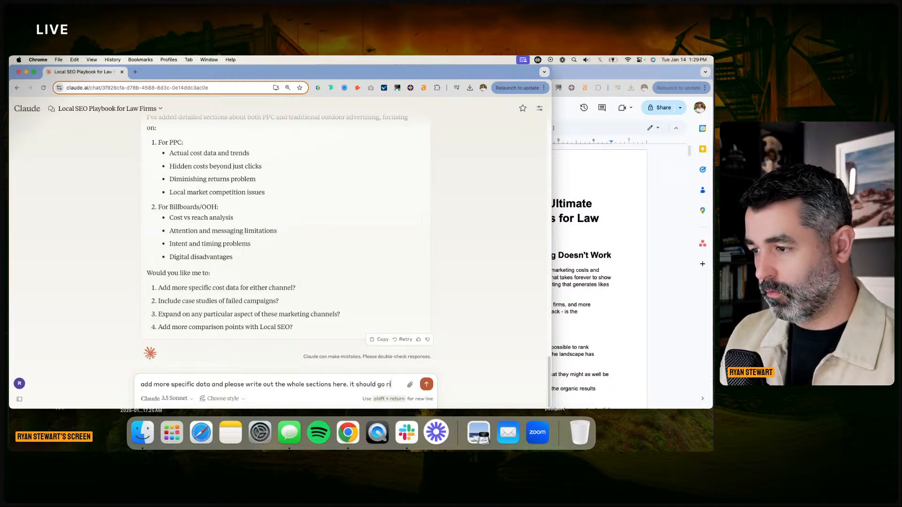
pyautogui.write('ght a')
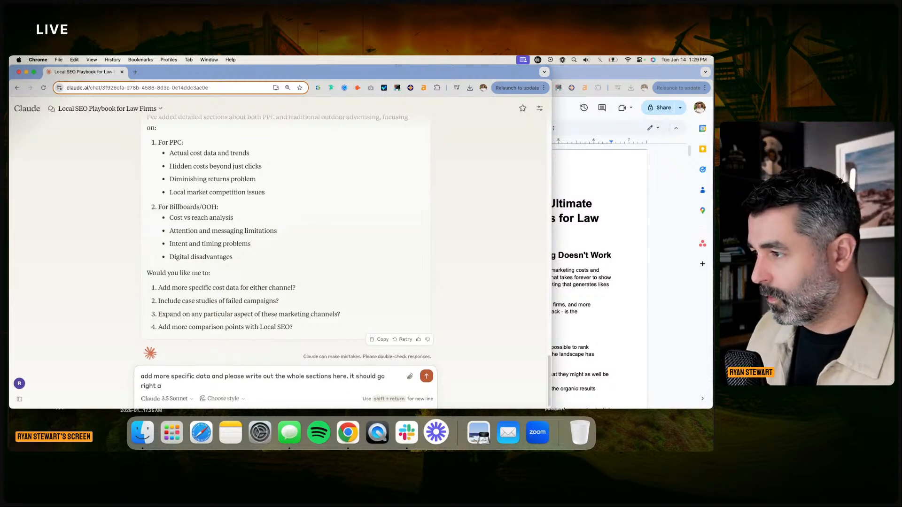
# Copy the heading "The Social Media Myth" from the Google Doc, finish the reply with "right after" that heading and send it to Claude
pyautogui.click(553, 369)
pyautogui.scroll(-10, 596, 296)
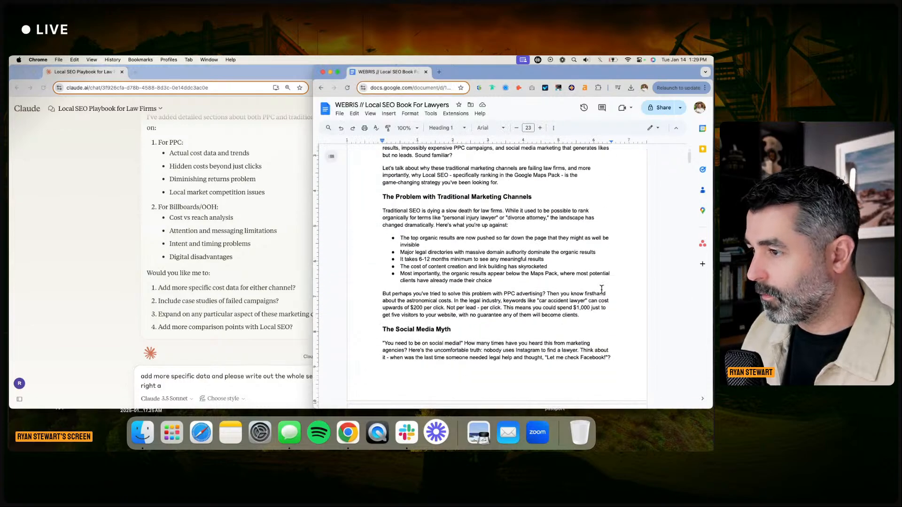
pyautogui.scroll(-2, 488, 290)
pyautogui.moveTo(470, 172); pyautogui.dragTo(332, 173)
pyautogui.press('super+c')
pyautogui.click(245, 389)
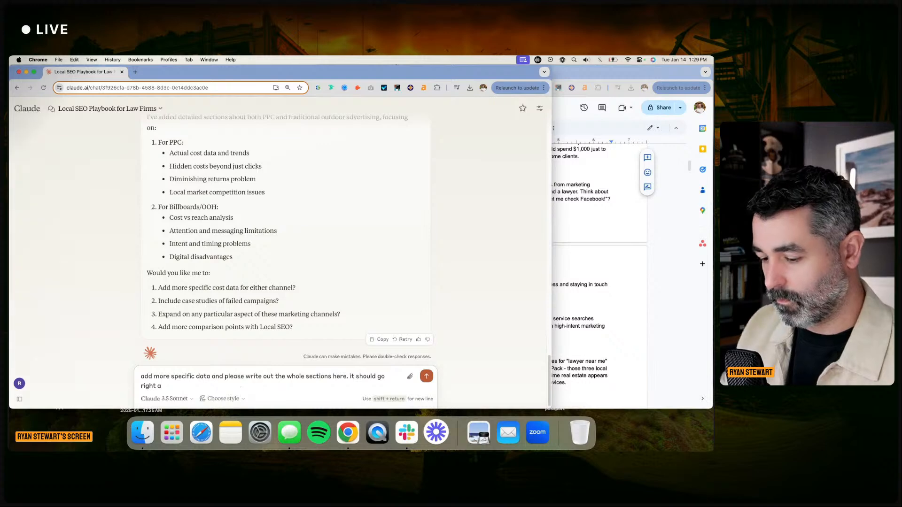
pyautogui.write('fter')
pyautogui.press('super+v')
pyautogui.press('Return')
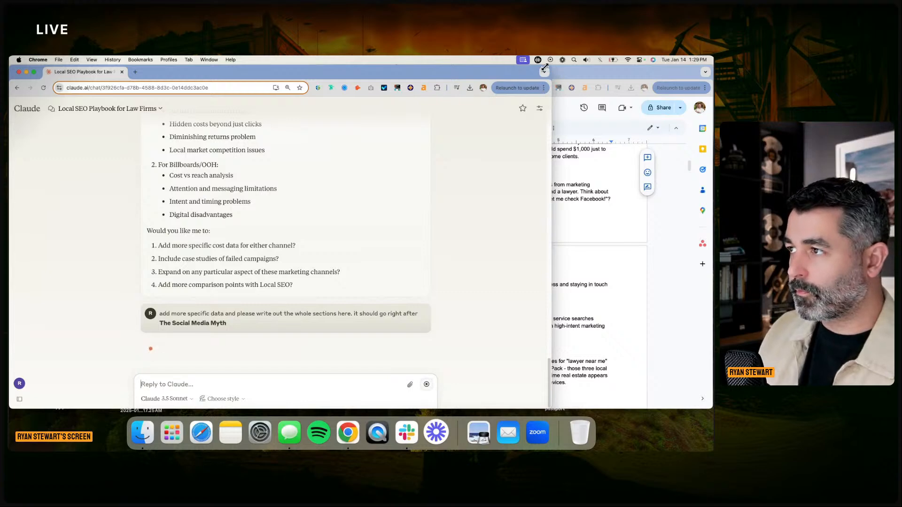
# Resize the Claude window and go to the start of the ebook document that Claude is rewriting
pyautogui.moveTo(545, 67); pyautogui.dragTo(476, 59)
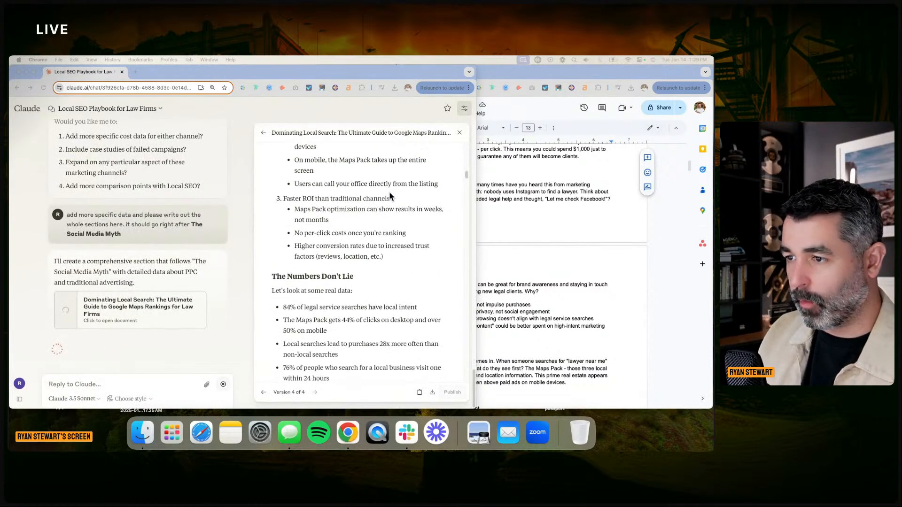
pyautogui.scroll(10, 407, 258)
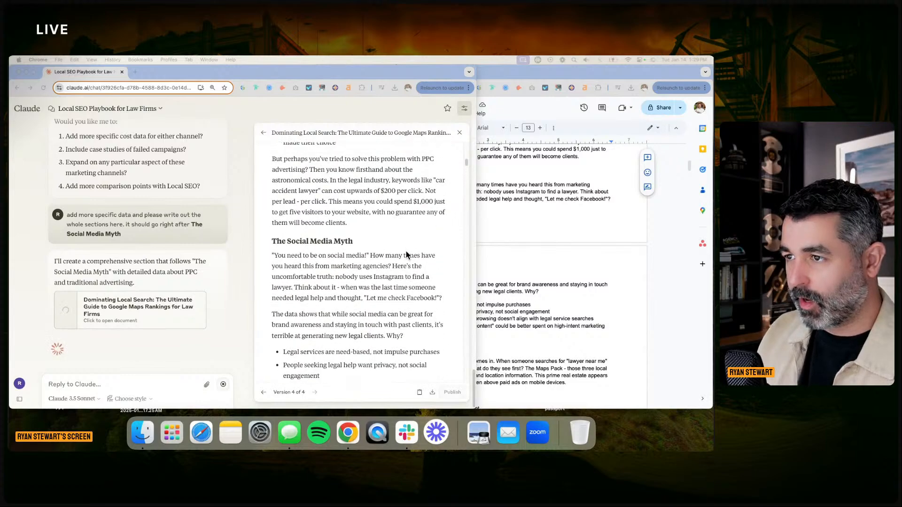
pyautogui.scroll(8, 407, 256)
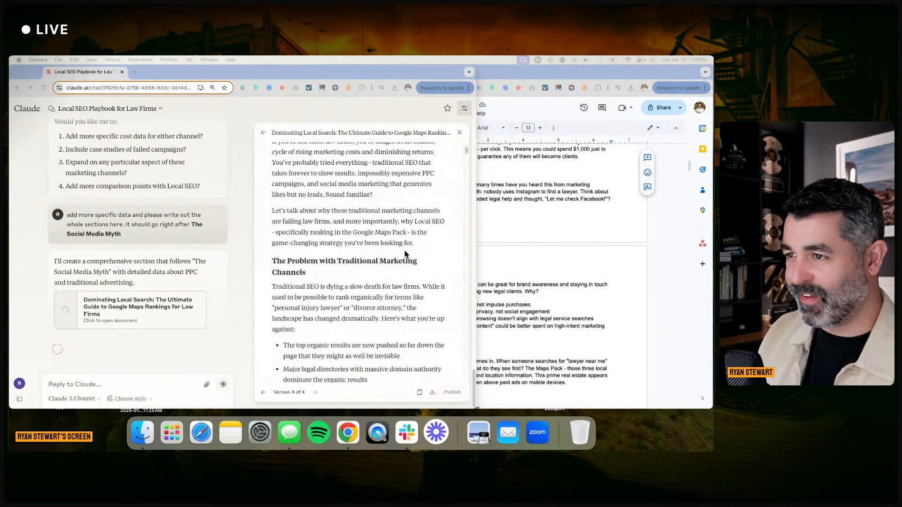
pyautogui.scroll(2, 404, 254)
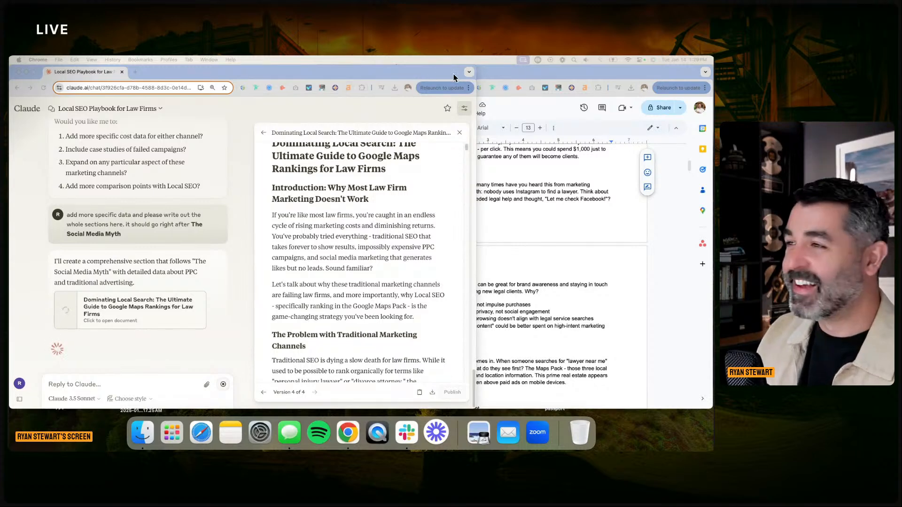
pyautogui.click(473, 405)
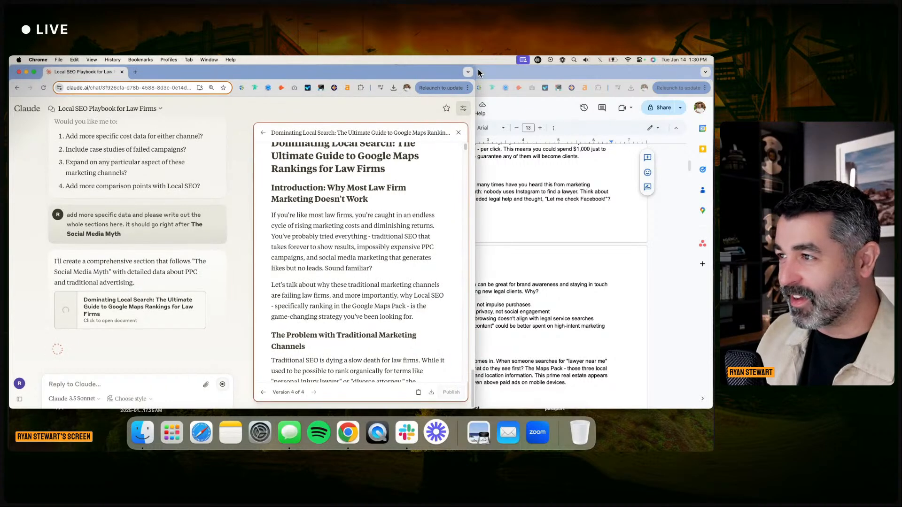
pyautogui.moveTo(488, 65); pyautogui.dragTo(582, 65)
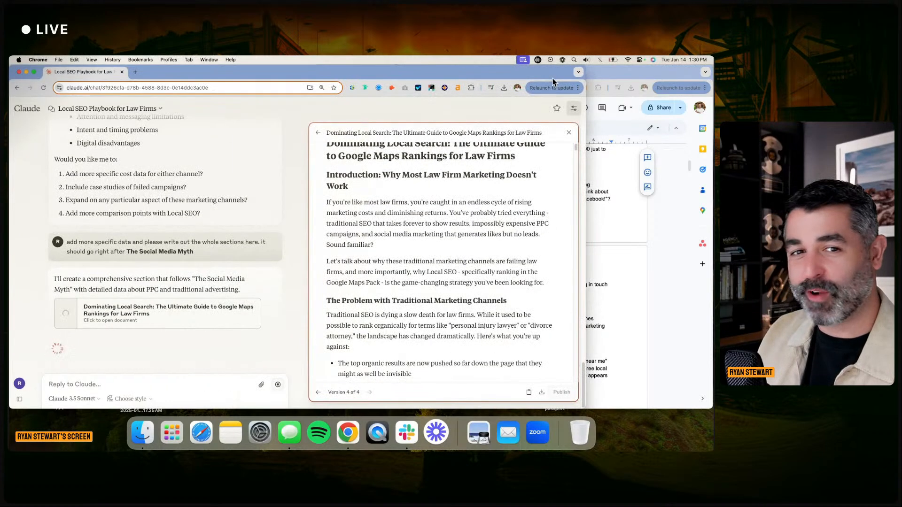
pyautogui.scroll(1, 456, 184)
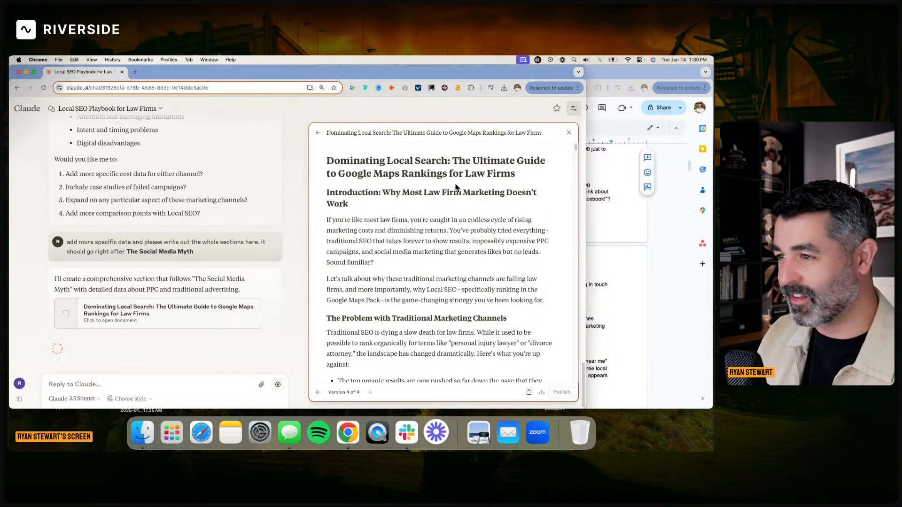
# Find the new section "The PPC Money Pit: A $50,000 Experiment in Burning Money" in Claude's ebook document and check its content
pyautogui.scroll(-15, 455, 188)
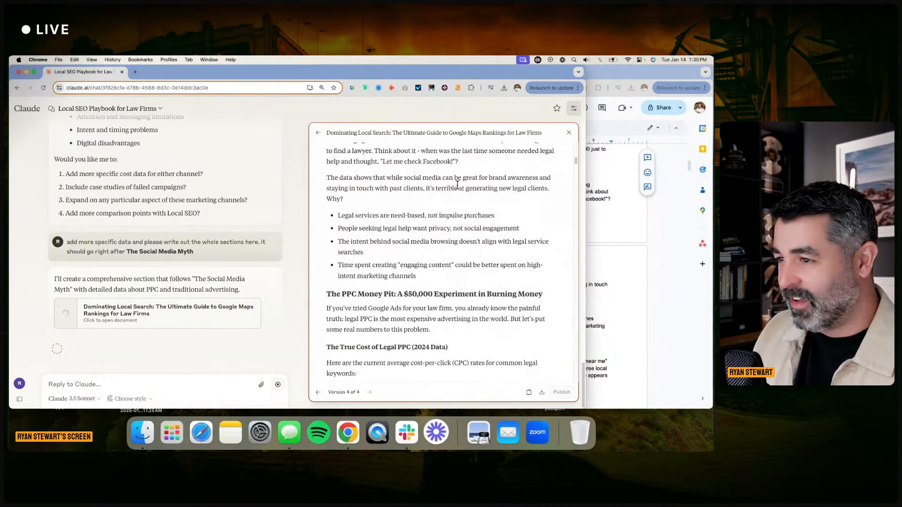
pyautogui.scroll(-3, 414, 198)
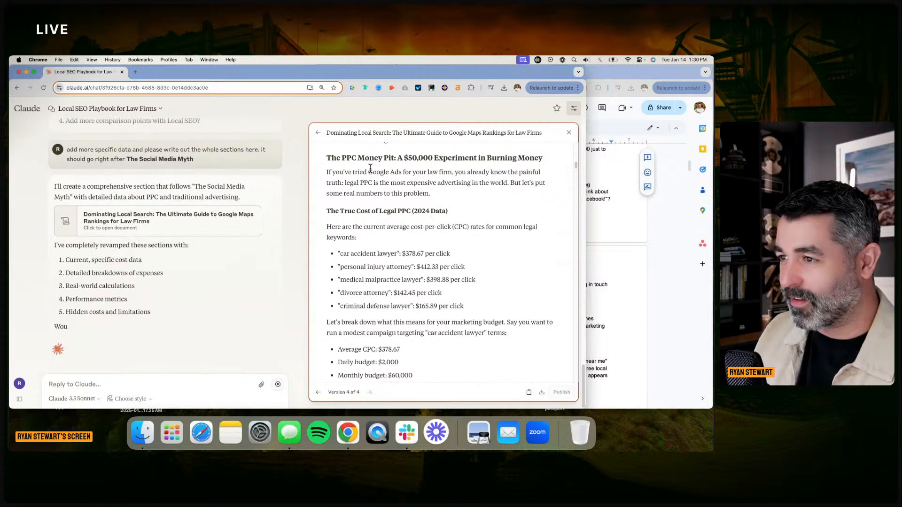
pyautogui.scroll(12, 356, 210)
pyautogui.scroll(-10, 354, 223)
pyautogui.scroll(-9, 352, 221)
pyautogui.scroll(5, 329, 169)
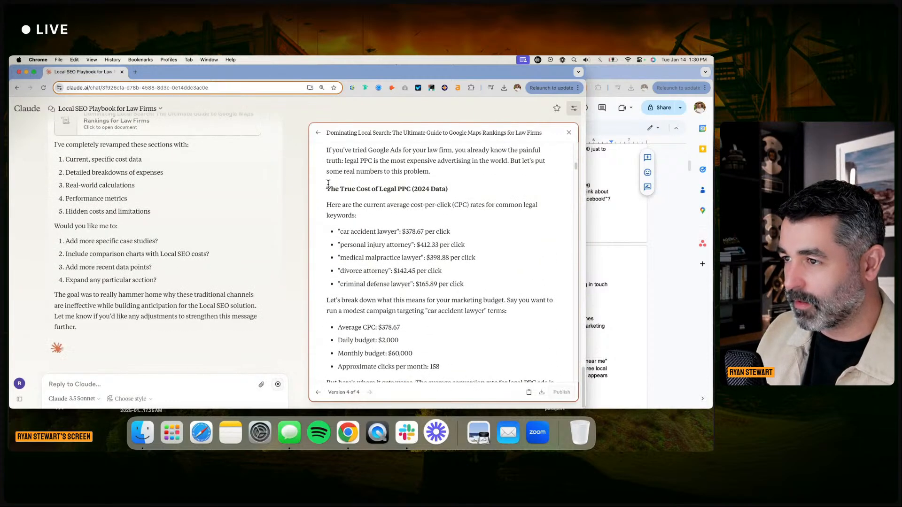
pyautogui.scroll(2, 330, 188)
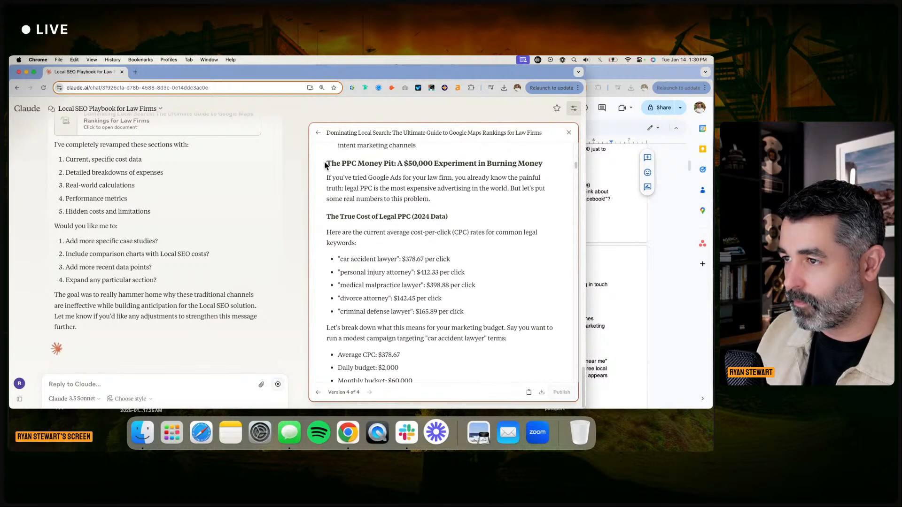
pyautogui.moveTo(327, 163); pyautogui.dragTo(425, 282)
pyautogui.scroll(-4, 427, 286)
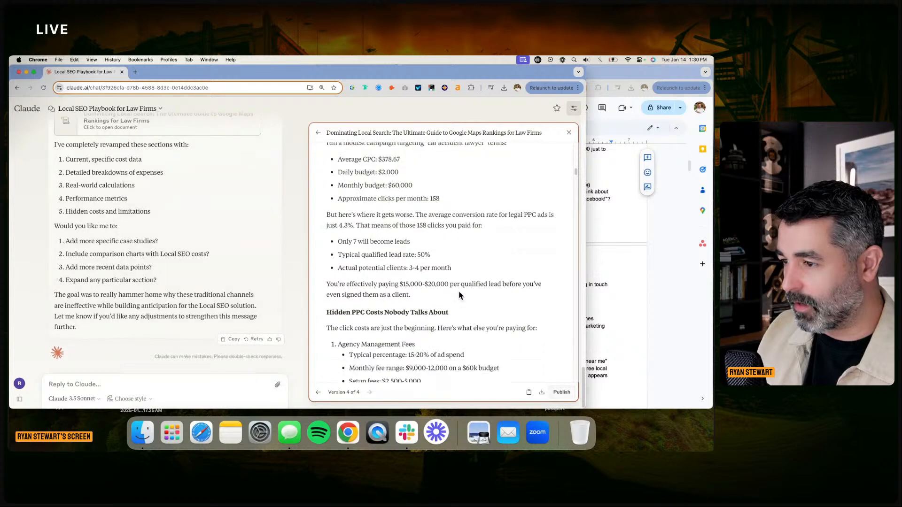
pyautogui.moveTo(490, 283); pyautogui.dragTo(370, 263)
pyautogui.click(346, 205)
pyautogui.scroll(-4, 352, 226)
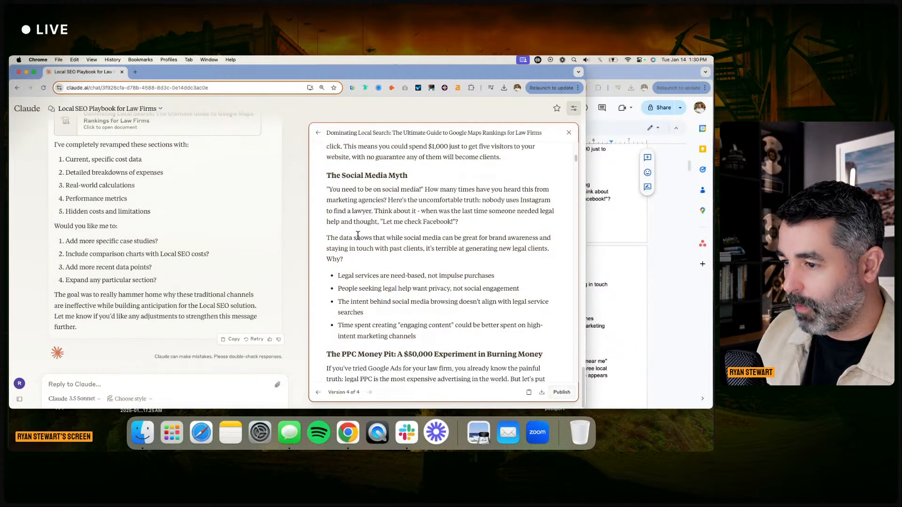
# Select and copy the new PPC and billboard sections, from the "The PPC Money Pit" heading through "Can't update for seasonality"
pyautogui.moveTo(327, 284); pyautogui.dragTo(438, 187)
pyautogui.scroll(-7, 452, 288)
pyautogui.scroll(-12, 448, 289)
pyautogui.scroll(-9, 449, 293)
pyautogui.scroll(-12, 473, 278)
pyautogui.scroll(-9, 474, 280)
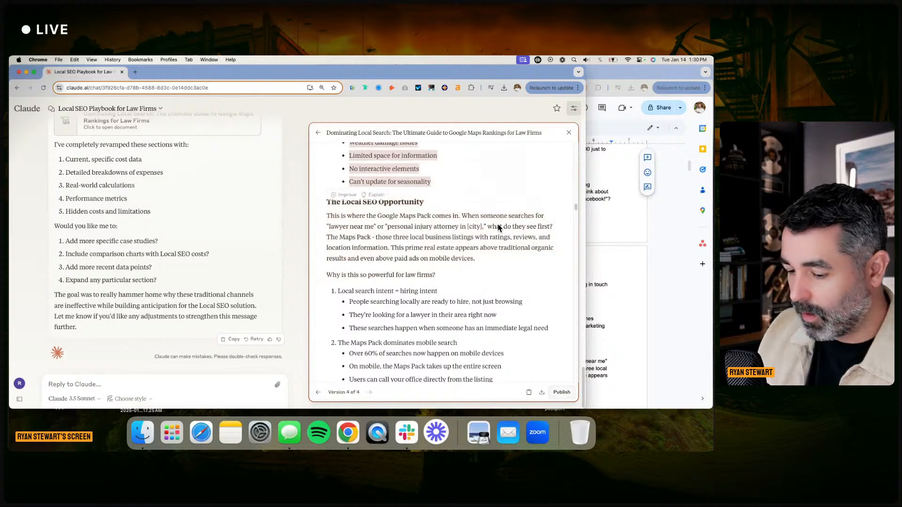
# Switch to the ebook's Google Doc, widen its window and paste the copied PPC and billboard sections above "The Social Media Myth"
pyautogui.click(613, 247)
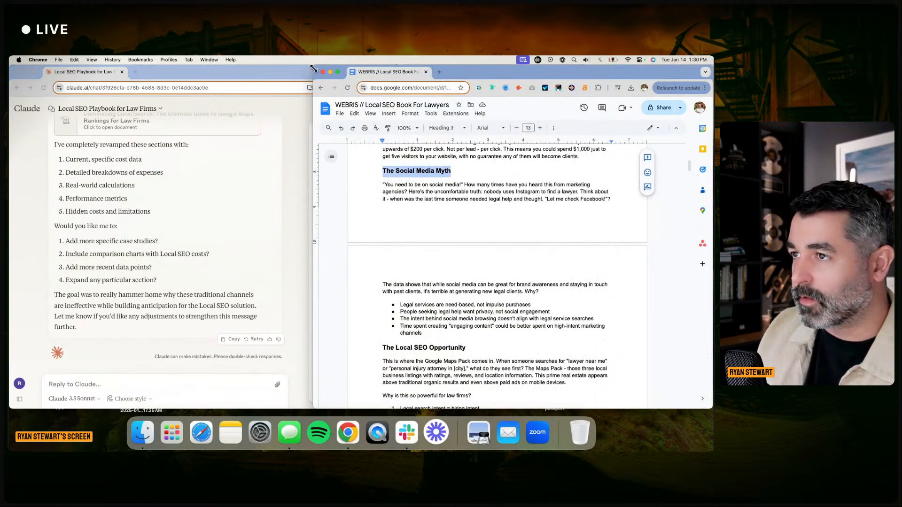
pyautogui.moveTo(313, 69); pyautogui.dragTo(138, 69)
pyautogui.scroll(3, 468, 185)
pyautogui.press('Left')
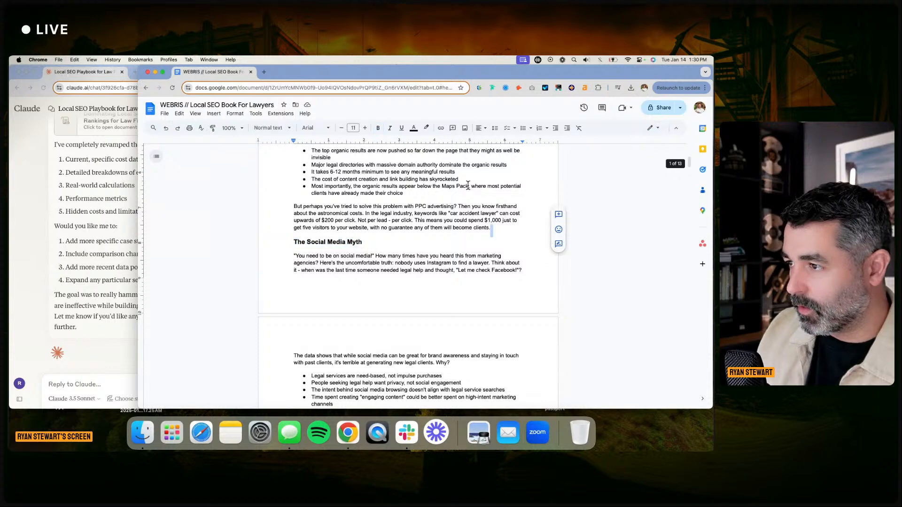
pyautogui.press('Return')
pyautogui.press('Return')
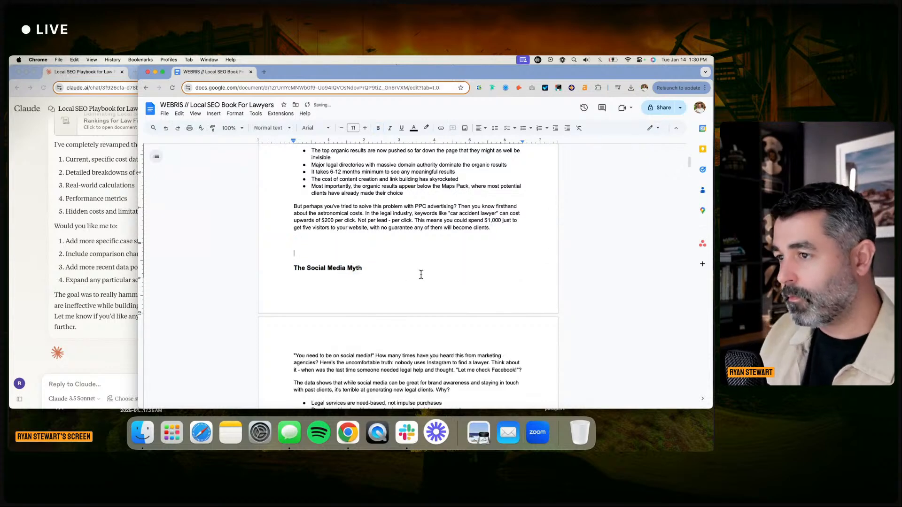
pyautogui.scroll(15, 421, 274)
pyautogui.scroll(10, 364, 231)
pyautogui.scroll(4, 364, 232)
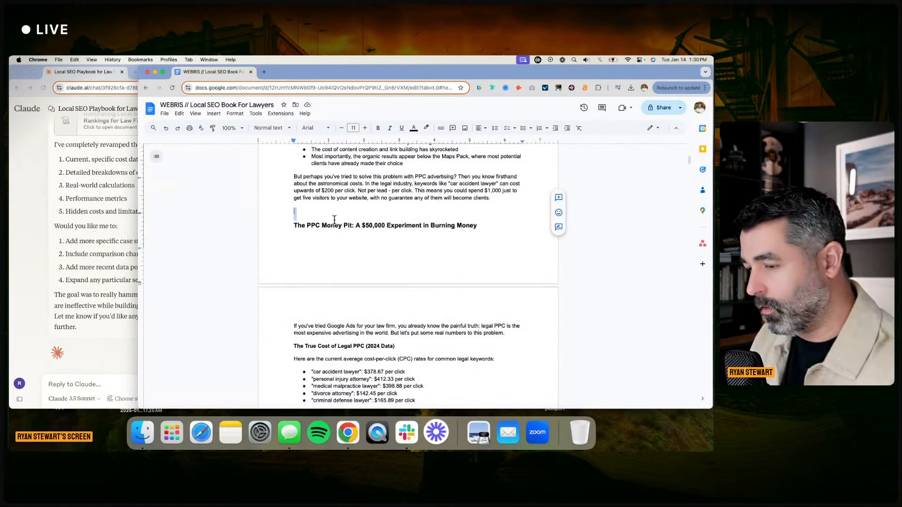
# Remove the empty line above the pasted heading "The PPC Money Pit: A $50,000 Experiment in Burning Money"
pyautogui.press('BackSpace')
pyautogui.click(334, 219)
pyautogui.press('Return')
pyautogui.press('super+z')
pyautogui.press('super+z')
pyautogui.press('BackSpace')
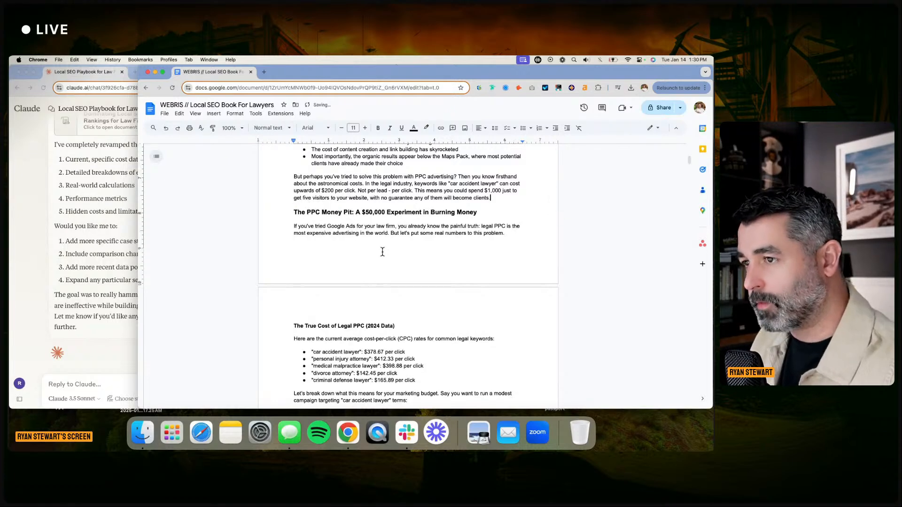
# Review the pasted PPC and billboard sections in the Google Doc down to "The Social Media Myth"
pyautogui.scroll(4, 451, 358)
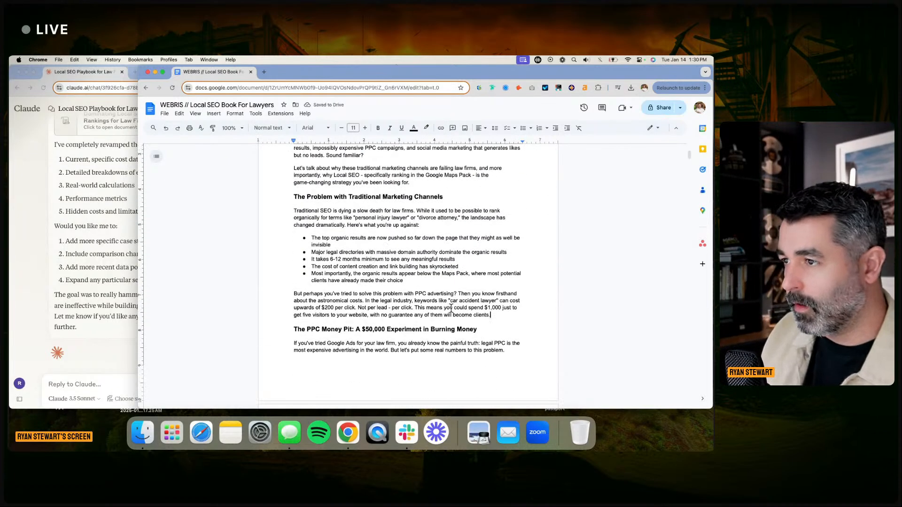
pyautogui.scroll(2, 451, 311)
pyautogui.scroll(-5, 451, 310)
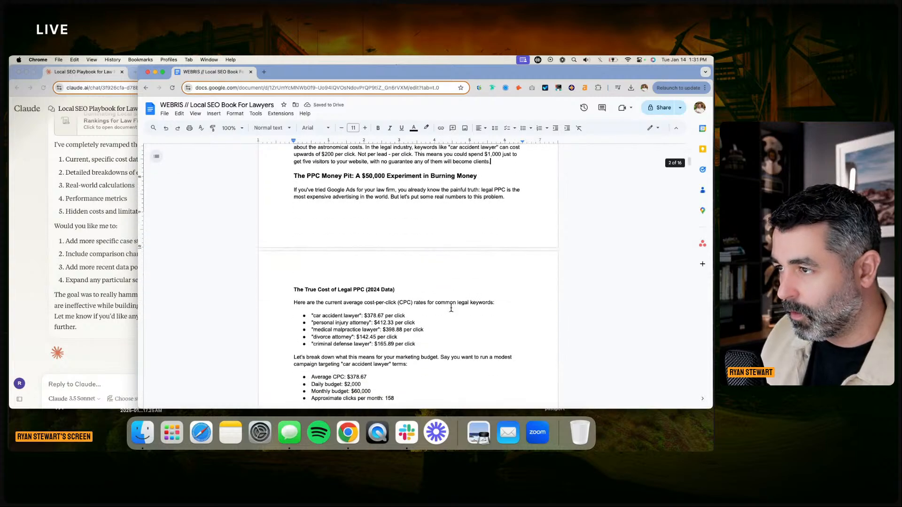
pyautogui.scroll(-10, 393, 199)
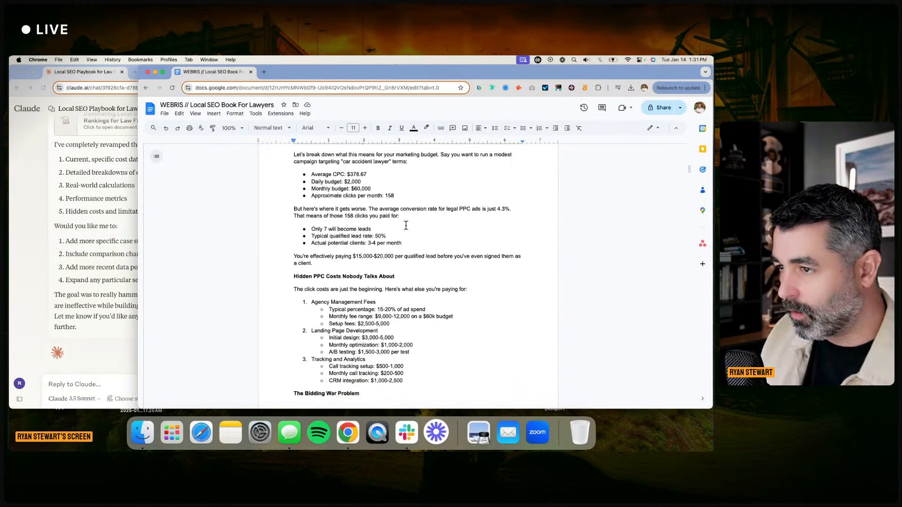
pyautogui.scroll(-5, 350, 247)
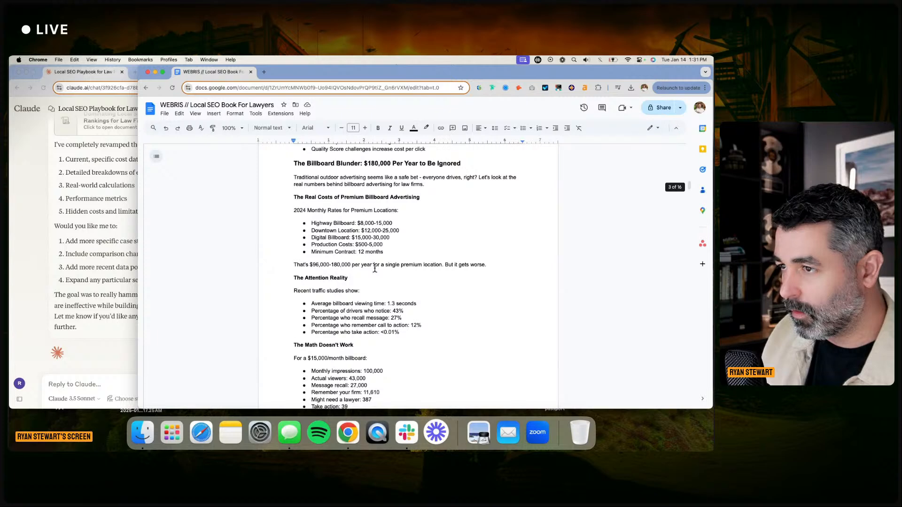
pyautogui.scroll(-12, 374, 268)
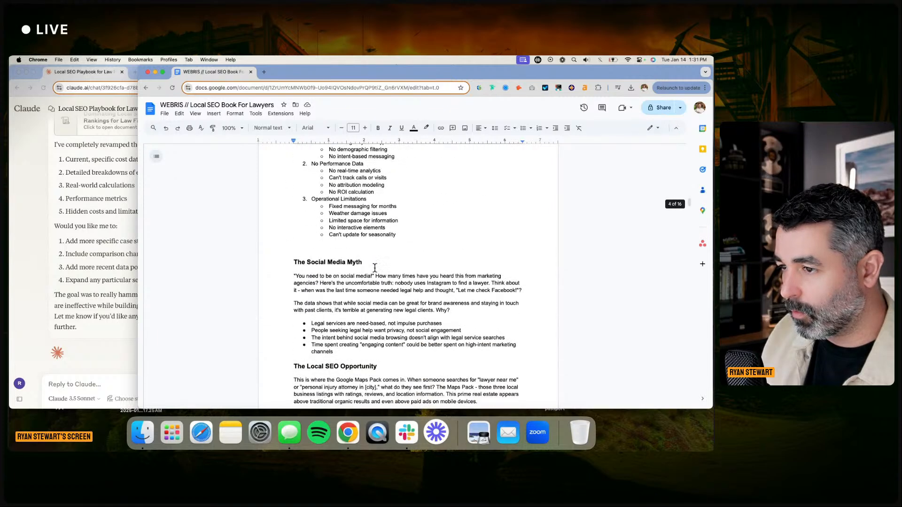
pyautogui.click(372, 247)
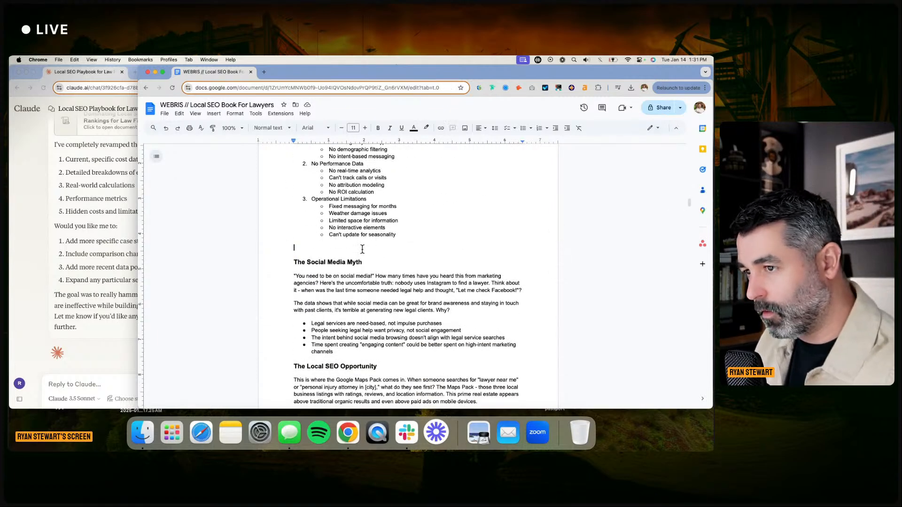
# Ask Claude to write the section on social media myth to include more data and details, matching what it just wrote above
pyautogui.click(97, 365)
pyautogui.write('can yo')
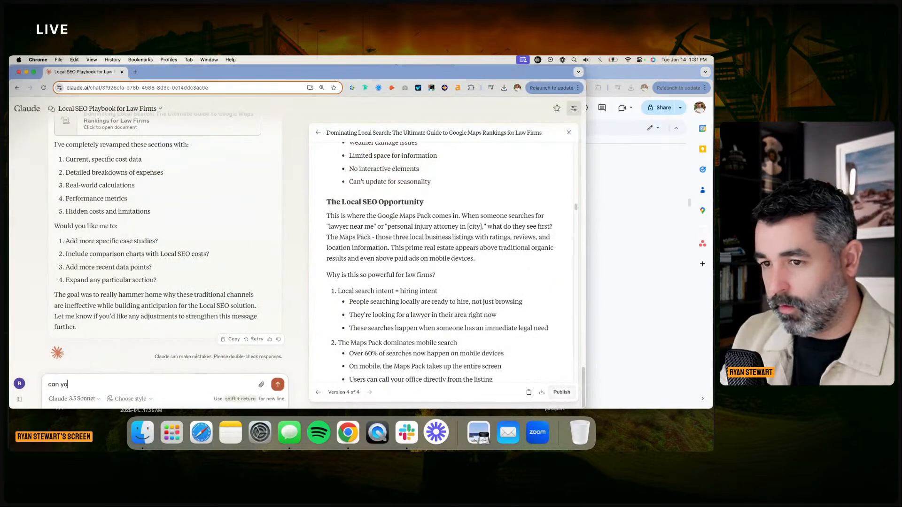
pyautogui.write('u write the section on')
pyautogui.write('l media myth to ')
pyautogui.write('cinn')
pyautogui.write('nclude ')
pyautogui.write('more de')
pyautogui.press('BackSpace')
pyautogui.write('ata and details to match what you ust wrote above')
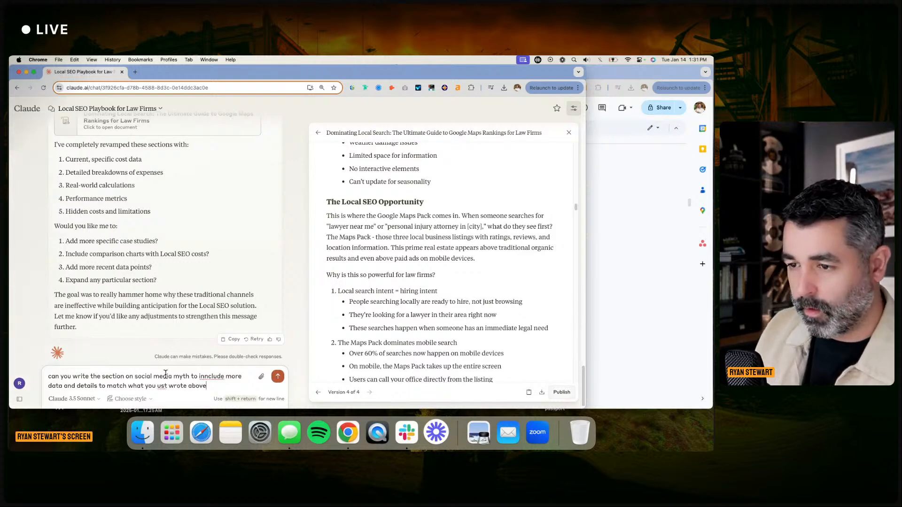
pyautogui.click(156, 386)
pyautogui.write('j')
pyautogui.press('Return')
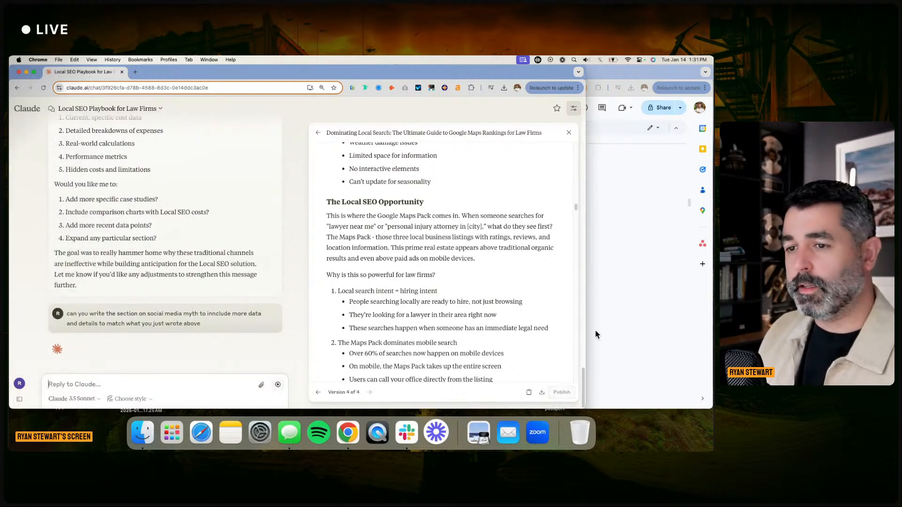
# Switch to the ebook's Google Doc and review the billboard and PPC sections backwards to the introduction
pyautogui.click(670, 247)
pyautogui.scroll(2, 554, 252)
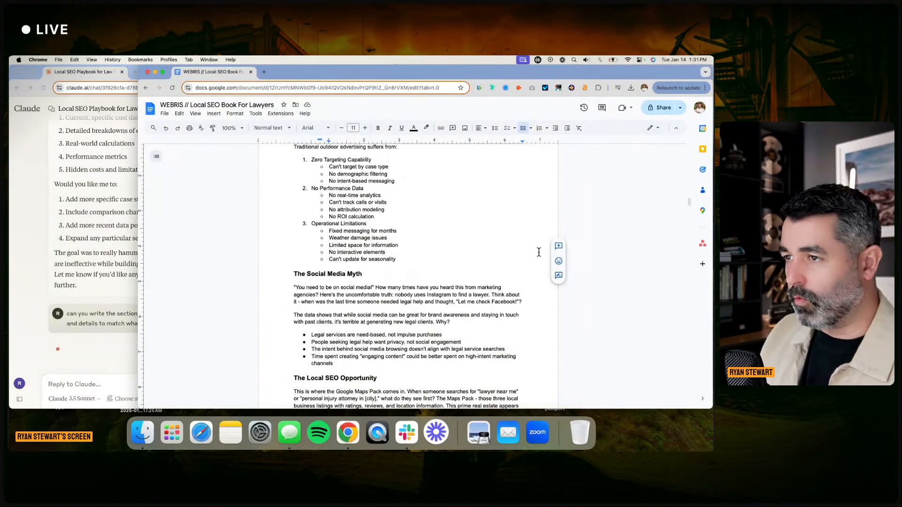
pyautogui.scroll(-2, 539, 253)
pyautogui.scroll(5, 539, 252)
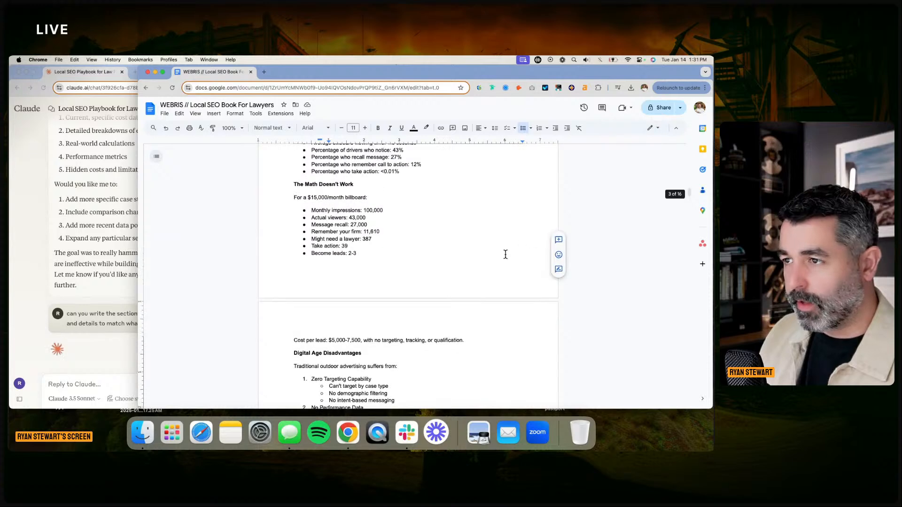
pyautogui.scroll(5, 446, 256)
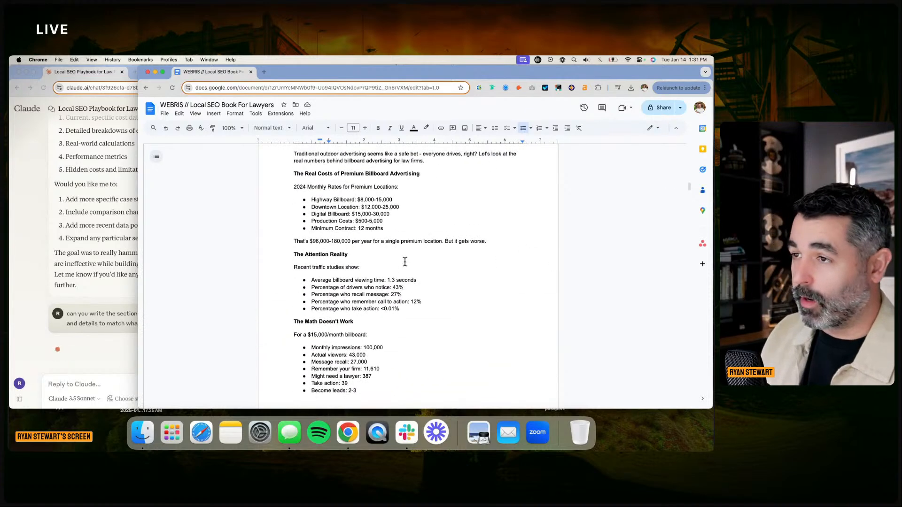
pyautogui.scroll(5, 405, 258)
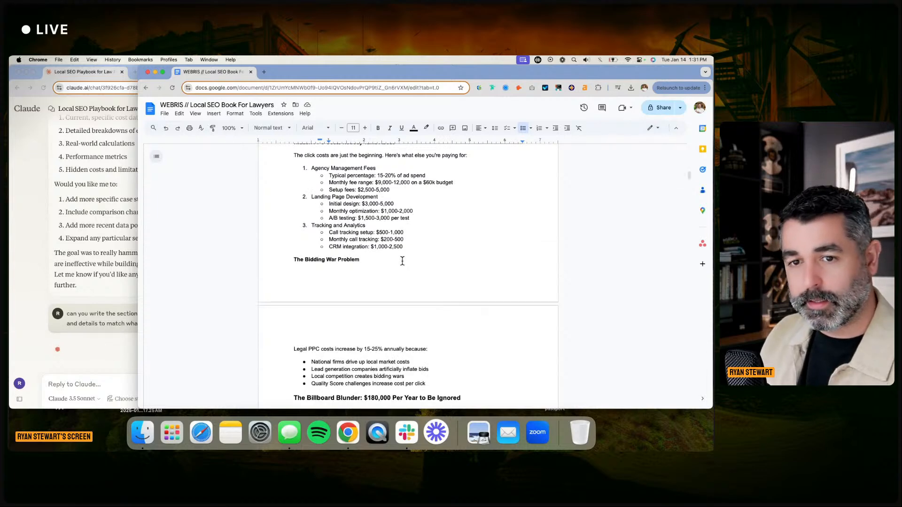
pyautogui.scroll(6, 403, 261)
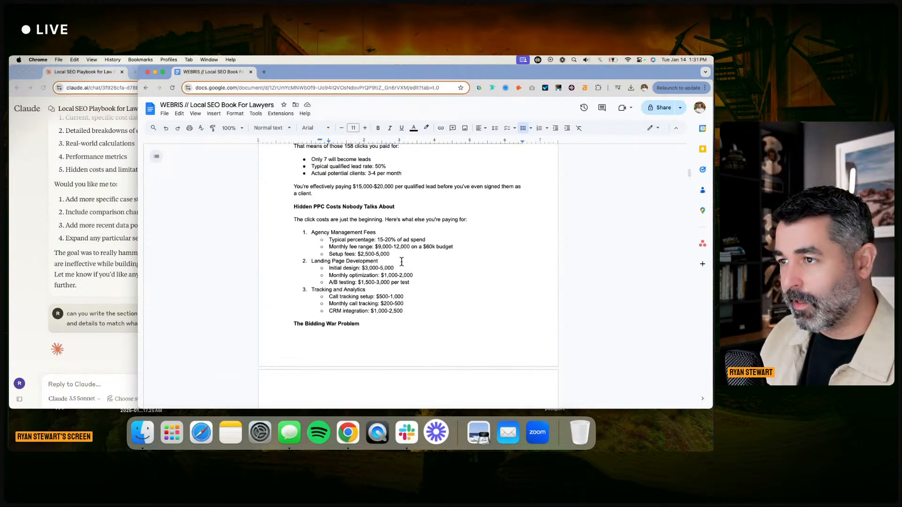
pyautogui.scroll(2, 402, 262)
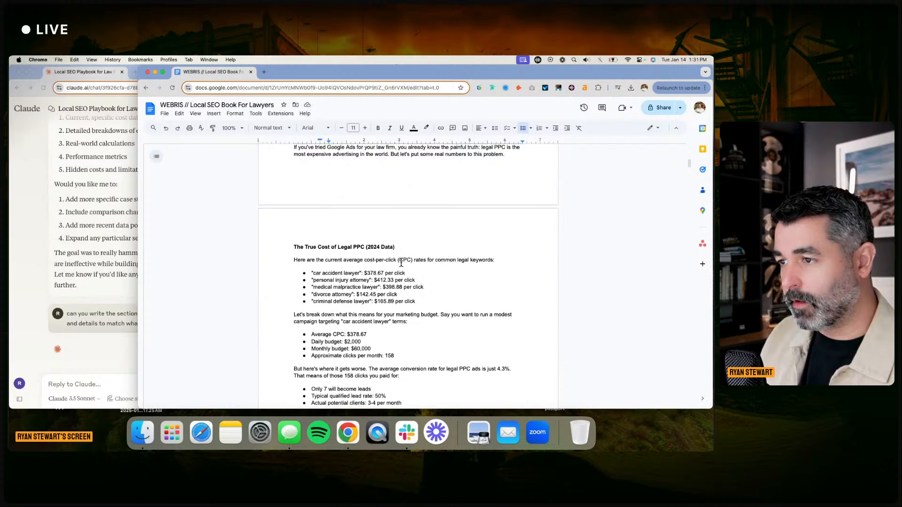
pyautogui.scroll(5, 402, 264)
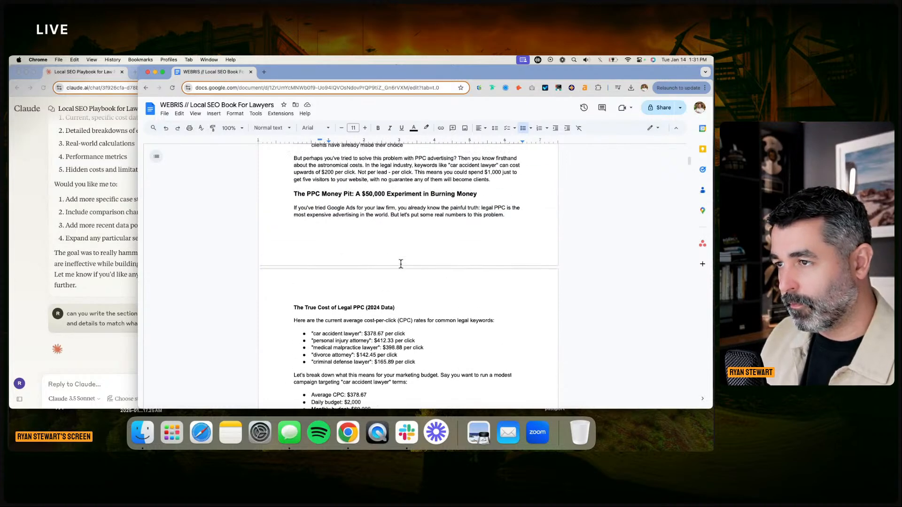
pyautogui.scroll(3, 401, 263)
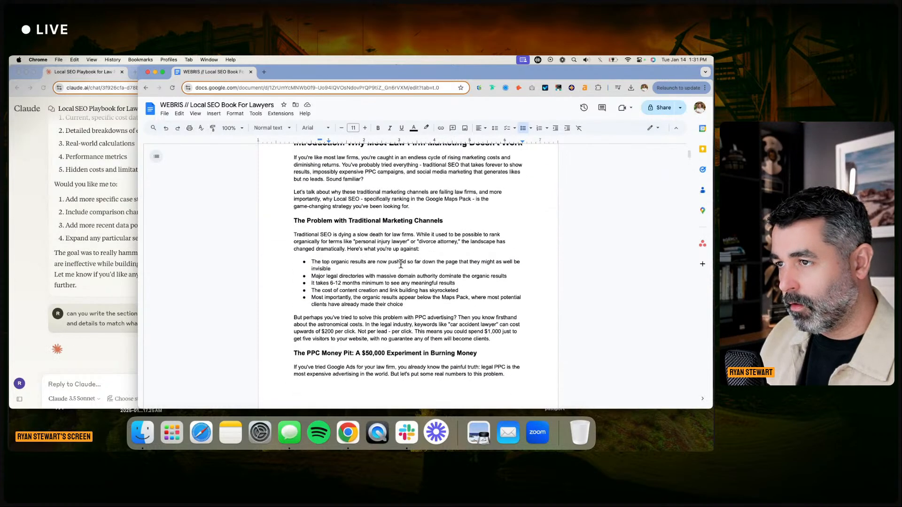
# Read from the introduction through the hidden PPC costs and billboard figures down to "The Social Media Myth"
pyautogui.scroll(-1, 400, 263)
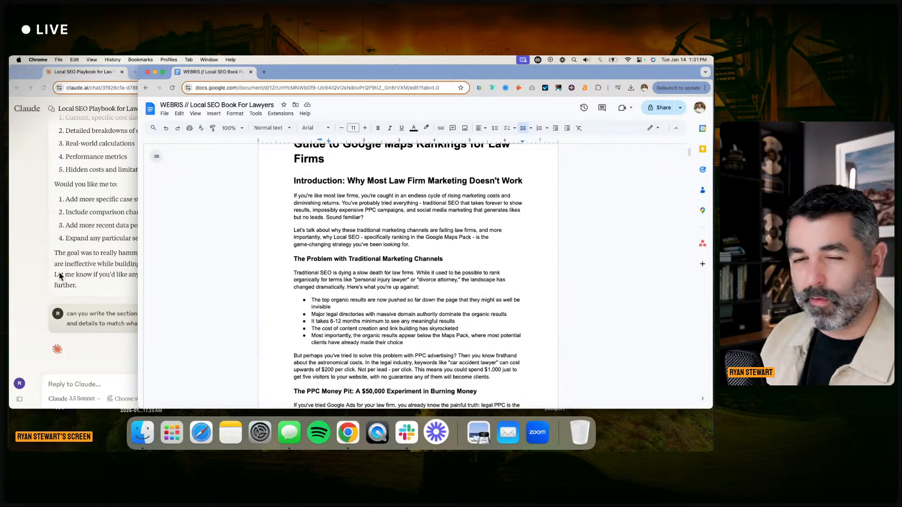
pyautogui.scroll(-4, 350, 316)
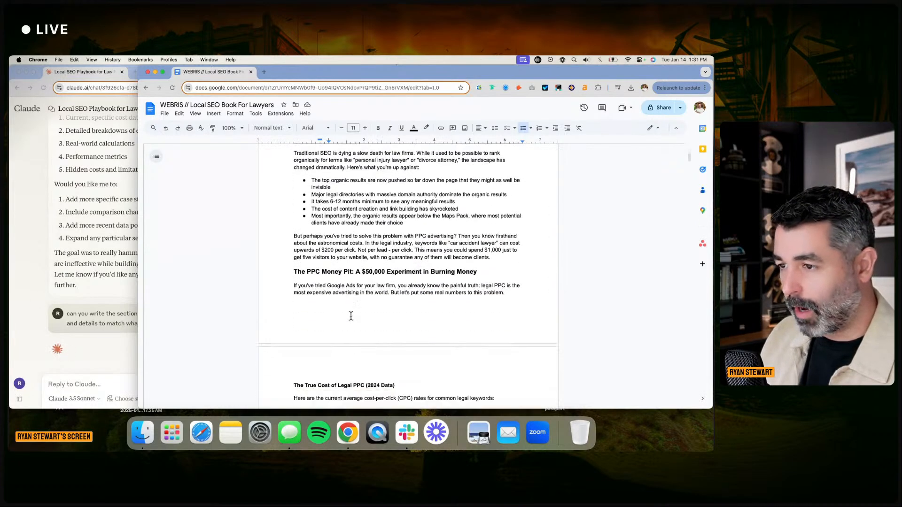
pyautogui.scroll(-4, 351, 316)
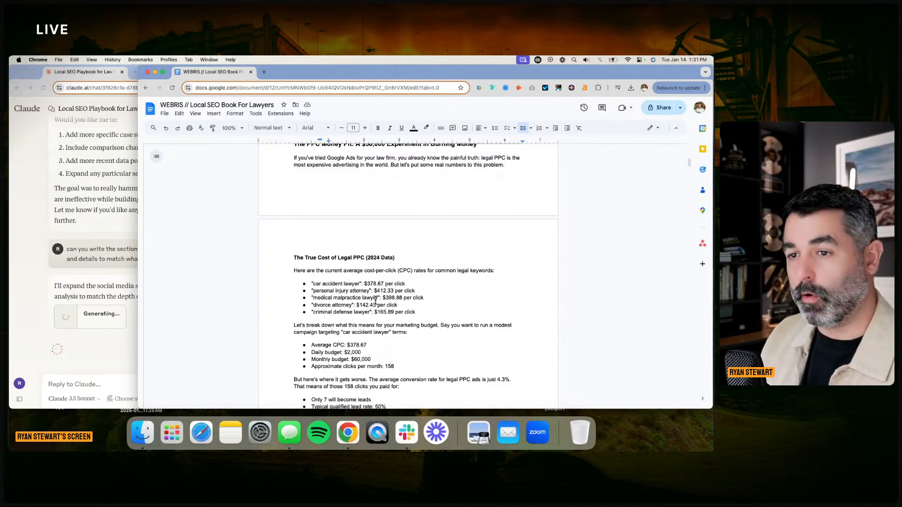
pyautogui.scroll(-10, 411, 280)
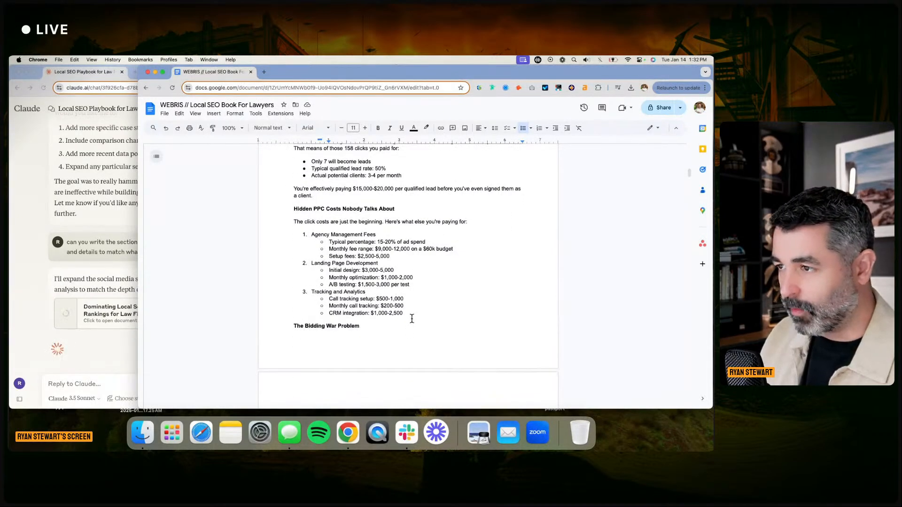
pyautogui.moveTo(412, 319); pyautogui.dragTo(305, 225)
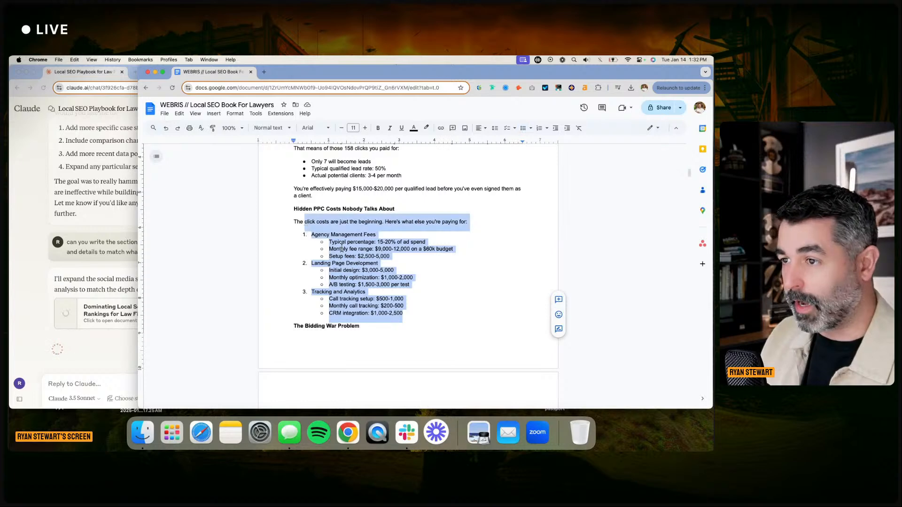
pyautogui.click(343, 242)
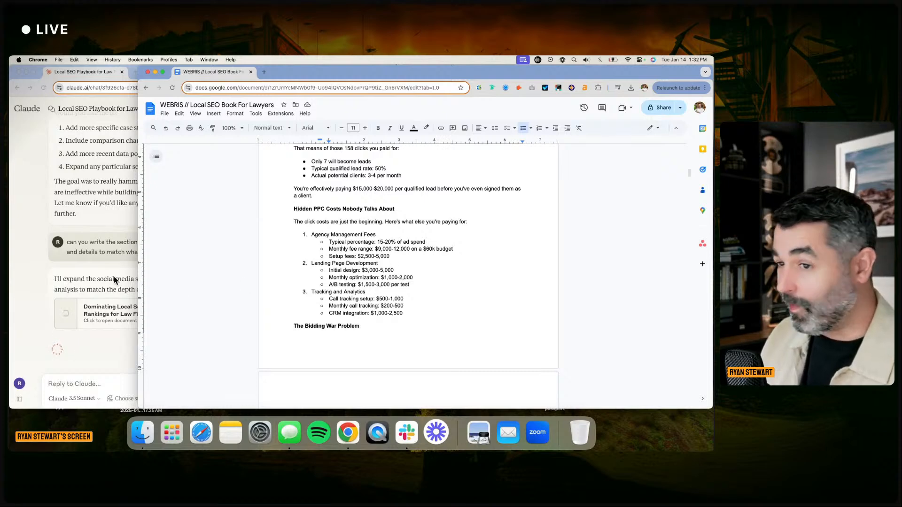
pyautogui.scroll(-5, 407, 278)
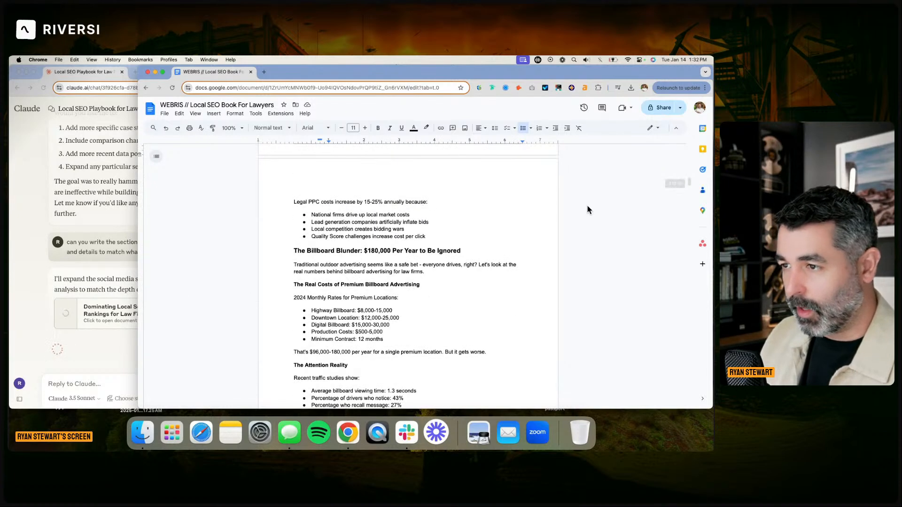
pyautogui.scroll(-10, 321, 277)
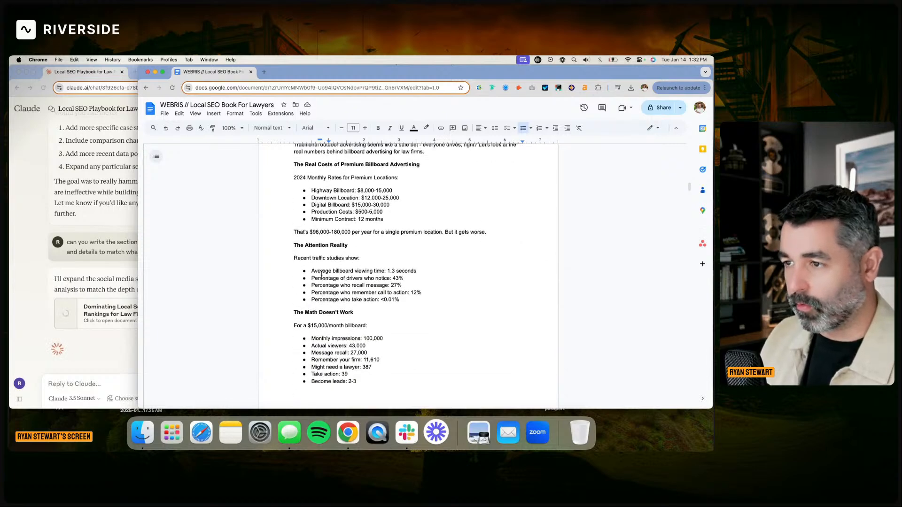
pyautogui.scroll(-10, 321, 279)
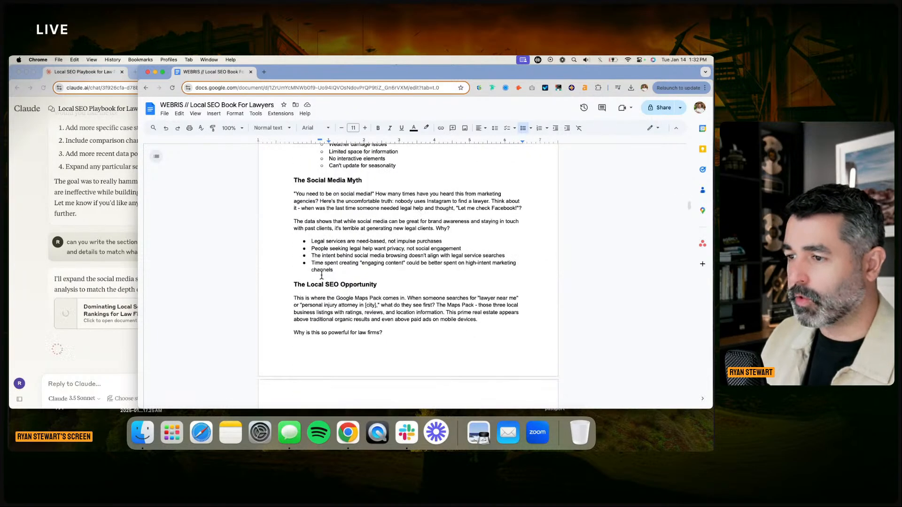
# Return to Claude, find the heading "The Social Media Myth: $60,000 Per Year for Likes and Shares" in the document and copy that section
pyautogui.click(30, 245)
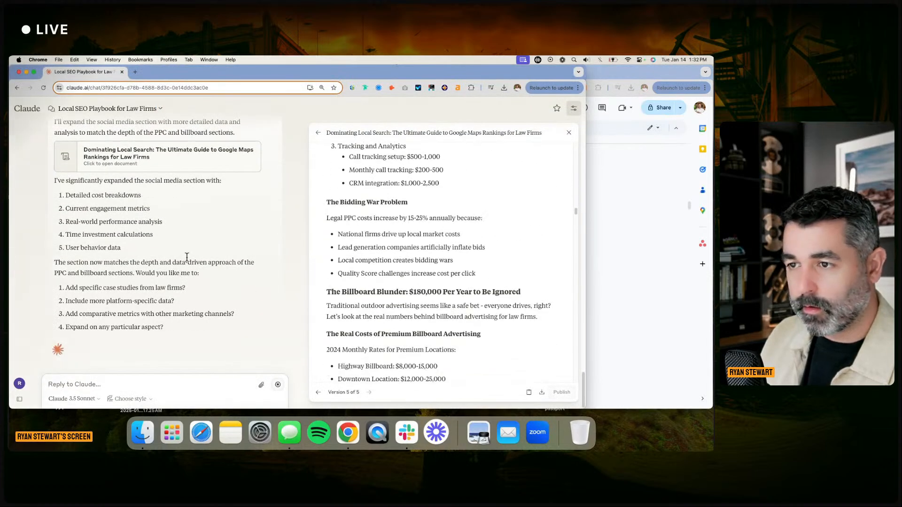
pyautogui.moveTo(195, 253); pyautogui.dragTo(193, 288)
pyautogui.click(469, 270)
pyautogui.scroll(-3, 471, 273)
pyautogui.scroll(-15, 471, 272)
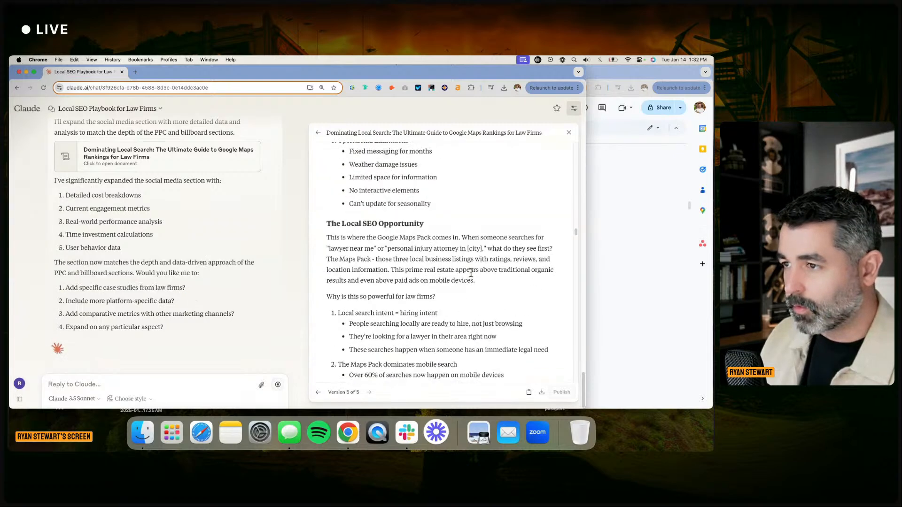
pyautogui.scroll(-3, 469, 272)
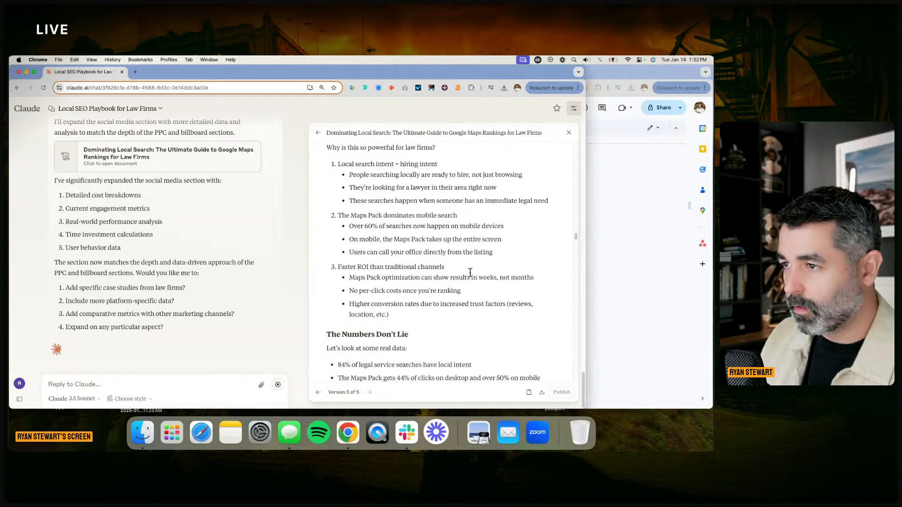
pyautogui.scroll(10, 470, 272)
pyautogui.scroll(10, 469, 273)
pyautogui.scroll(10, 470, 271)
pyautogui.scroll(10, 470, 272)
pyautogui.scroll(5, 470, 275)
pyautogui.scroll(-5, 470, 274)
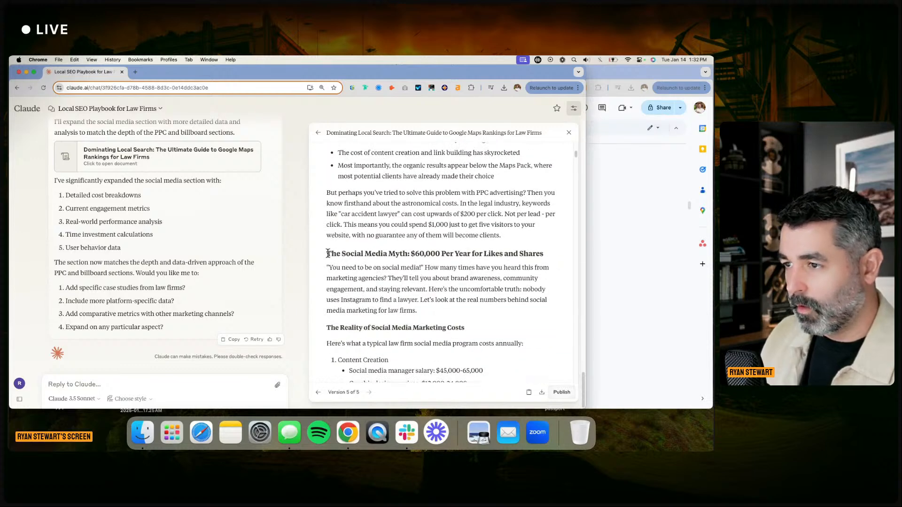
pyautogui.moveTo(371, 254); pyautogui.dragTo(573, 272)
# Switch to the Google Doc and replace the old "The Social Media Myth" heading, text and bullets with the copied section
pyautogui.click(636, 243)
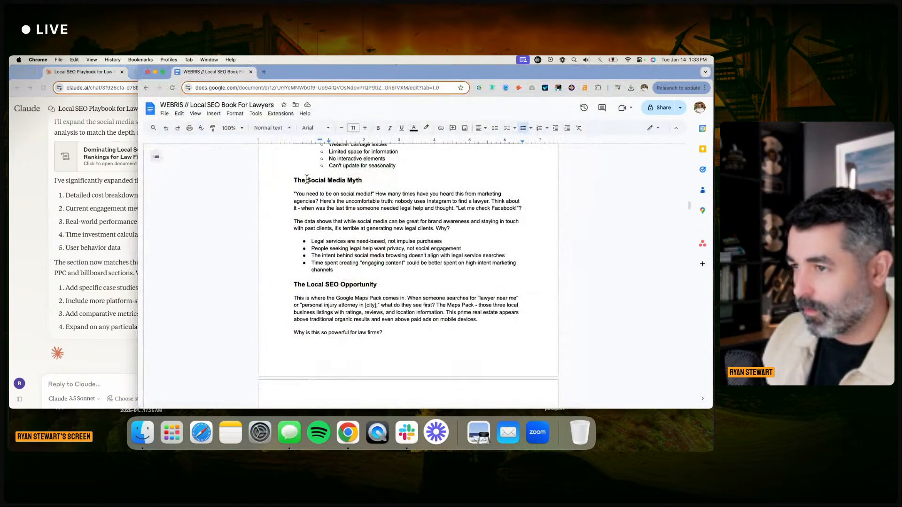
pyautogui.moveTo(293, 181); pyautogui.dragTo(335, 270)
pyautogui.press('super+c')
pyautogui.press('super+v')
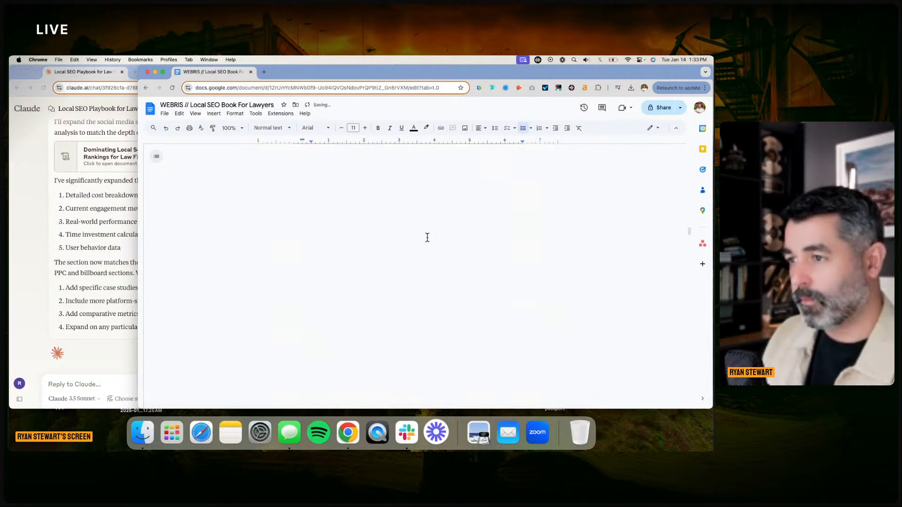
# Review the updated ebook from the introduction through the PPC and billboard sections to the pasted social media section
pyautogui.scroll(10, 375, 291)
pyautogui.scroll(15, 381, 286)
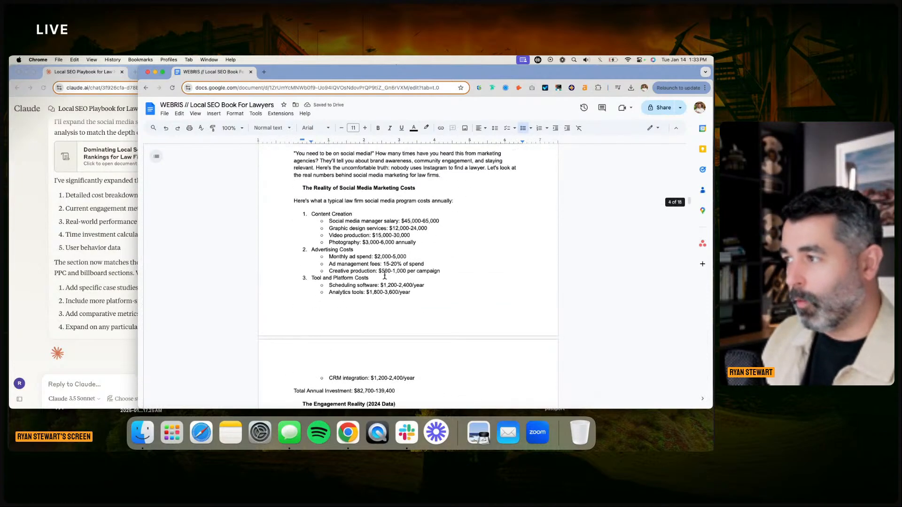
pyautogui.scroll(15, 383, 280)
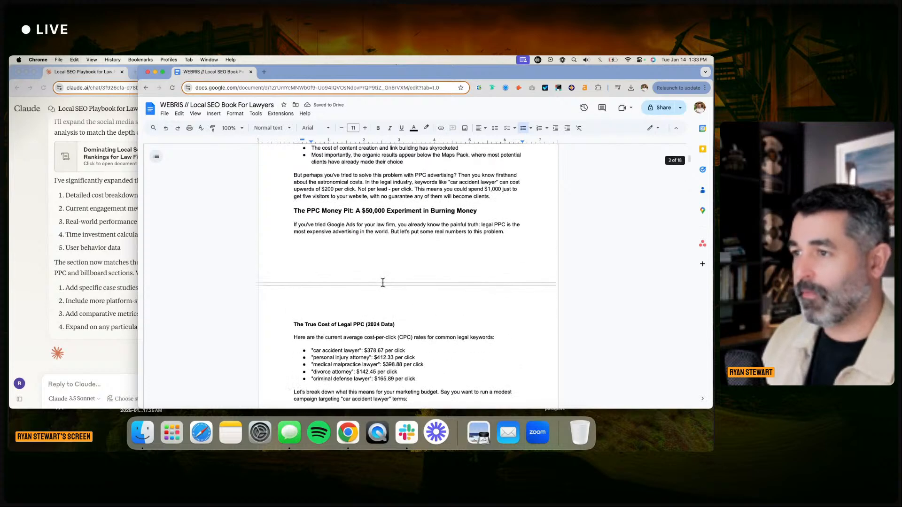
pyautogui.scroll(1, 381, 279)
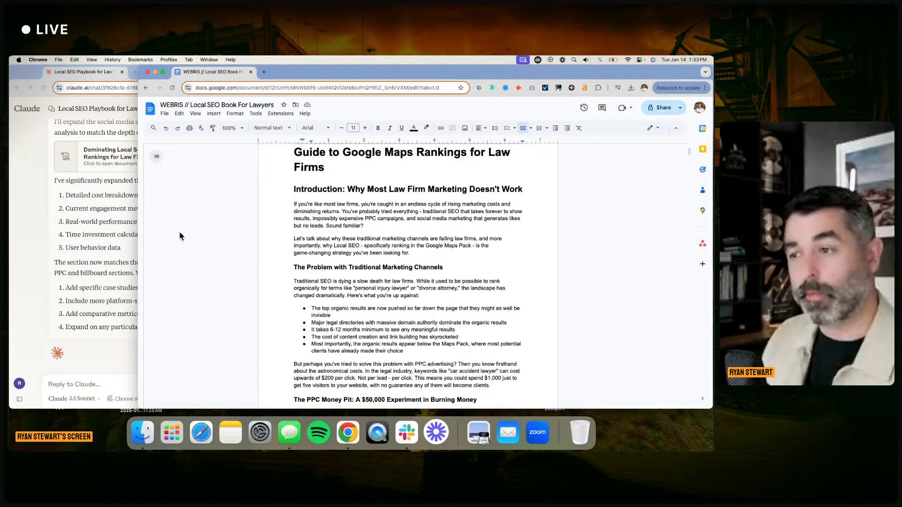
pyautogui.scroll(1, 259, 197)
pyautogui.scroll(-2, 320, 243)
pyautogui.scroll(-2, 320, 243)
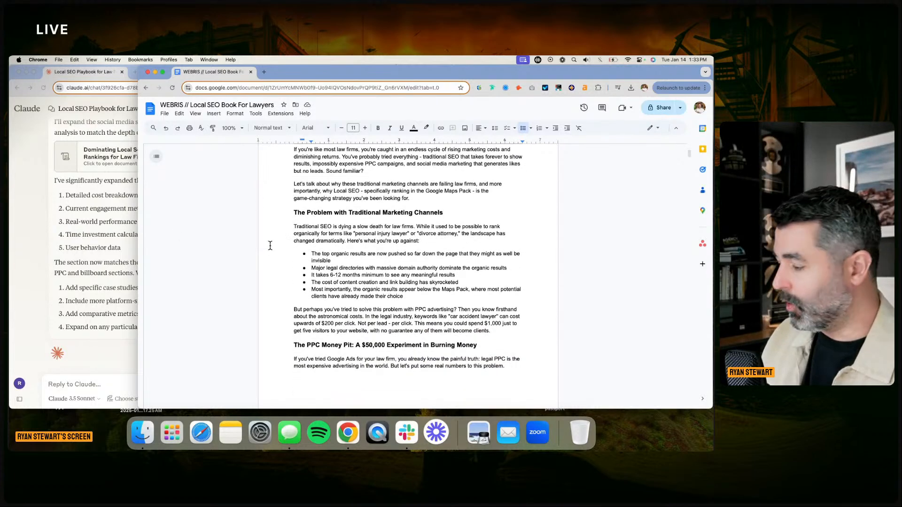
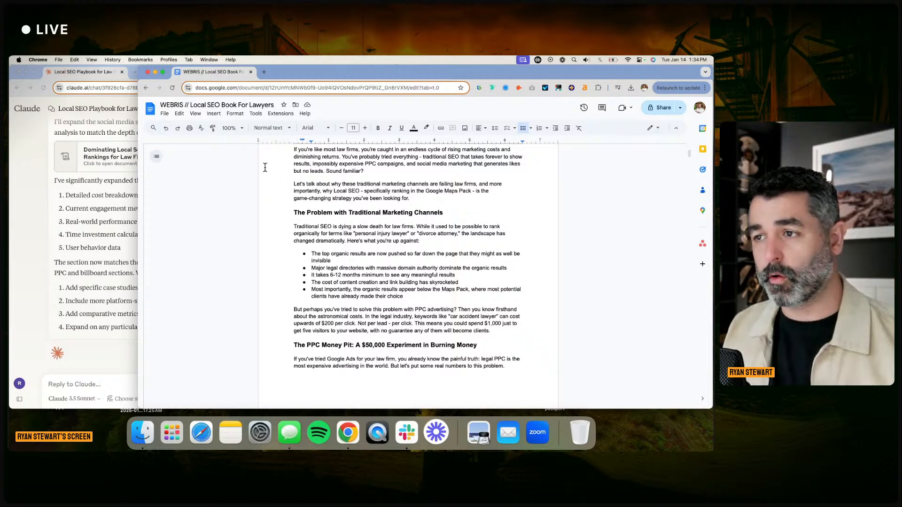
pyautogui.scroll(-6, 376, 235)
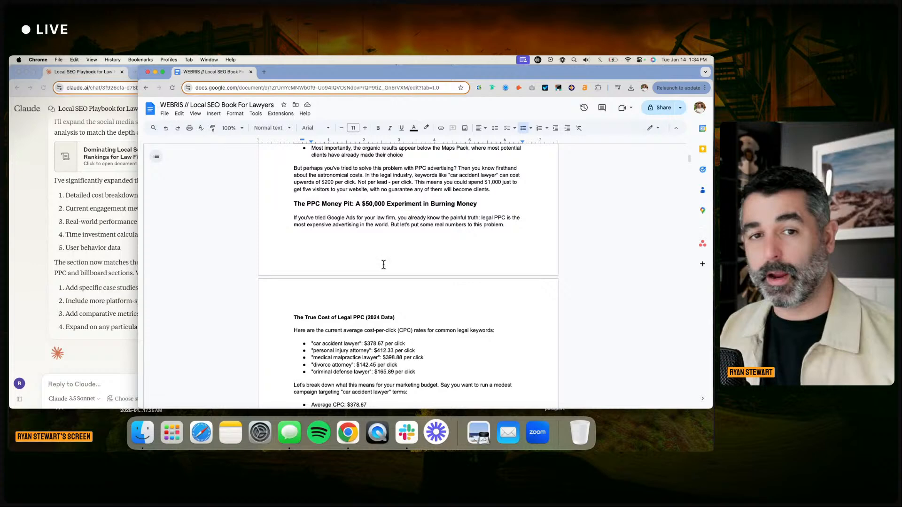
pyautogui.scroll(-3, 381, 265)
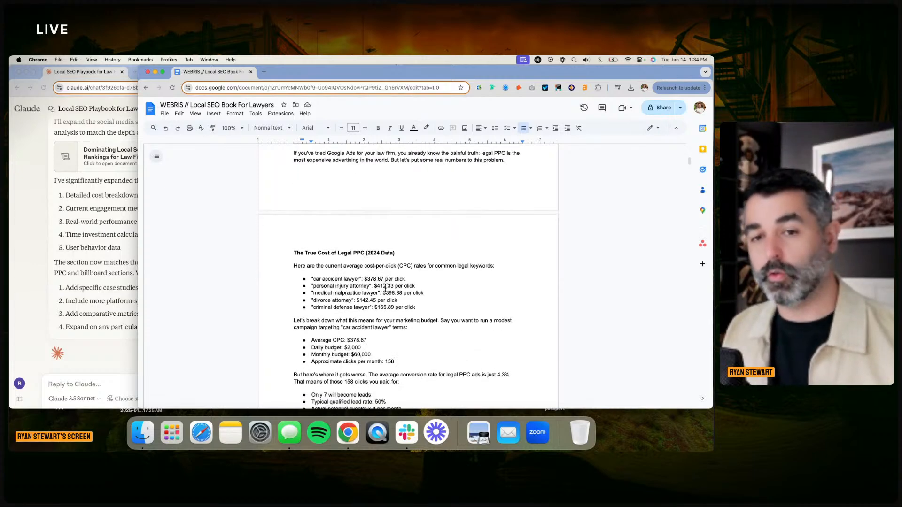
pyautogui.scroll(-4, 386, 293)
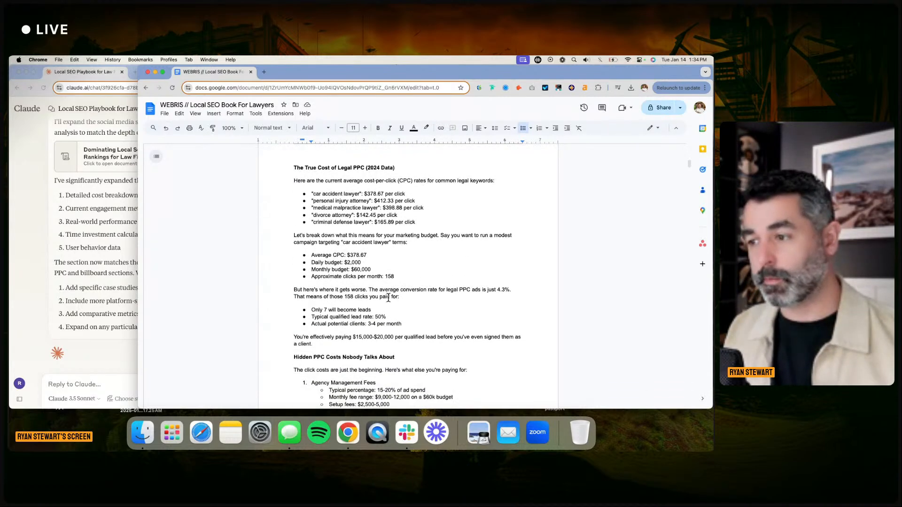
pyautogui.scroll(-20, 388, 297)
pyautogui.scroll(-9, 388, 294)
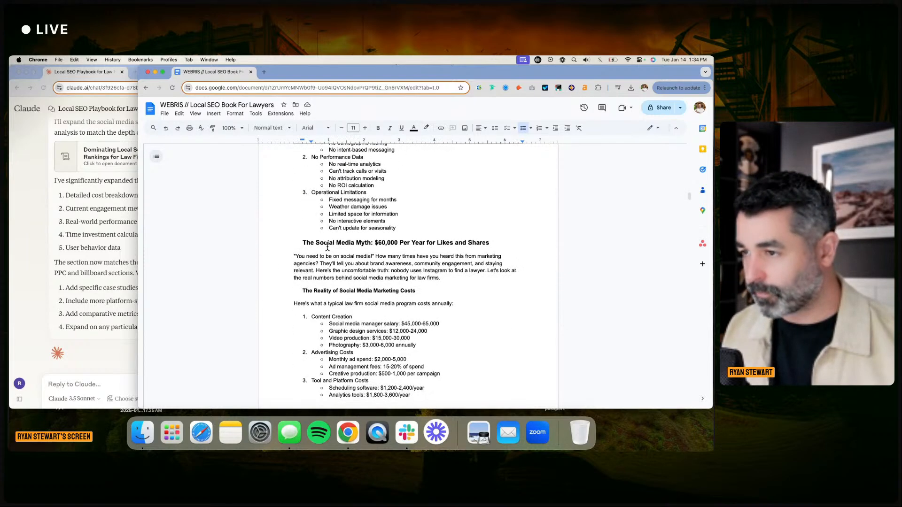
# Remove the indents from the headings "The Social Media Myth: $60,000 Per Year for Likes and Shares" and "The Reality of Social Media Marketing Costs"
pyautogui.click(303, 243)
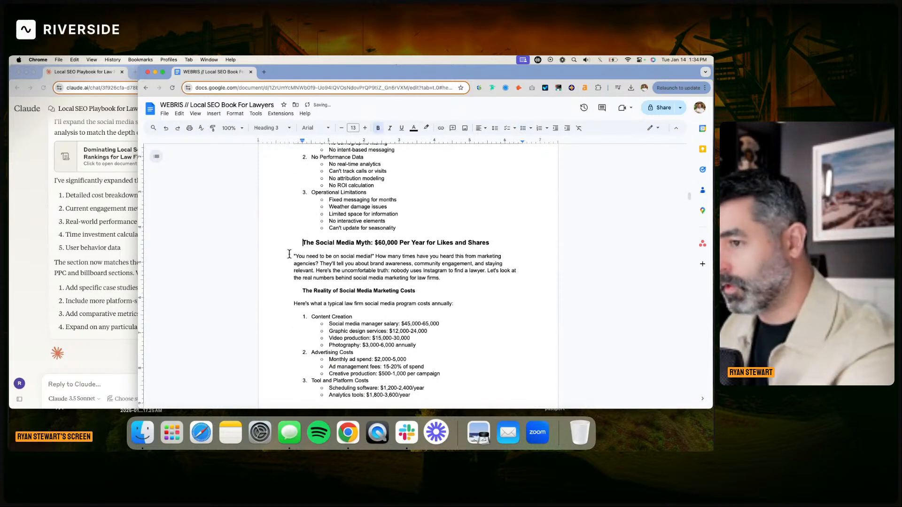
pyautogui.press('BackSpace')
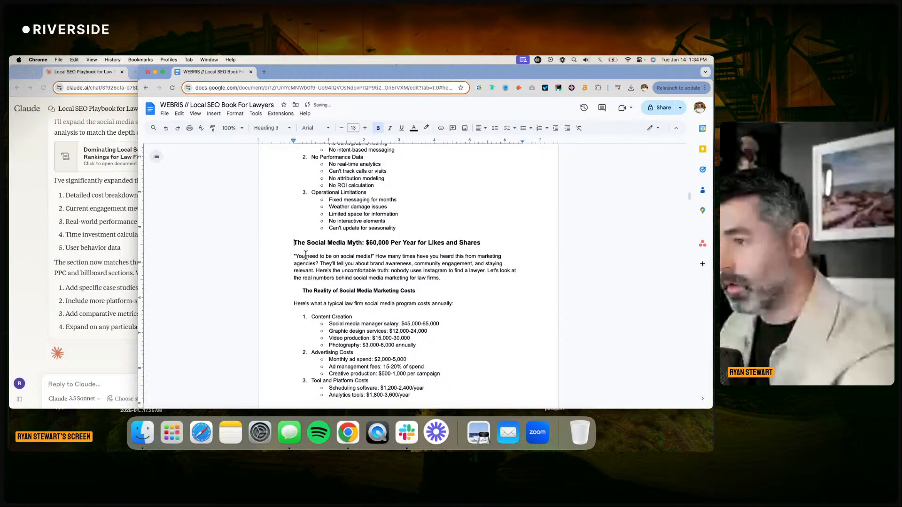
pyautogui.click(305, 290)
pyautogui.press('BackSpace')
# Remove the indents from the headings "The Engagement Reality (2024 Data)" and "Real Numbers from a 10,000 Follower Account"
pyautogui.scroll(-3, 295, 234)
pyautogui.scroll(3, 295, 234)
pyautogui.click(303, 248)
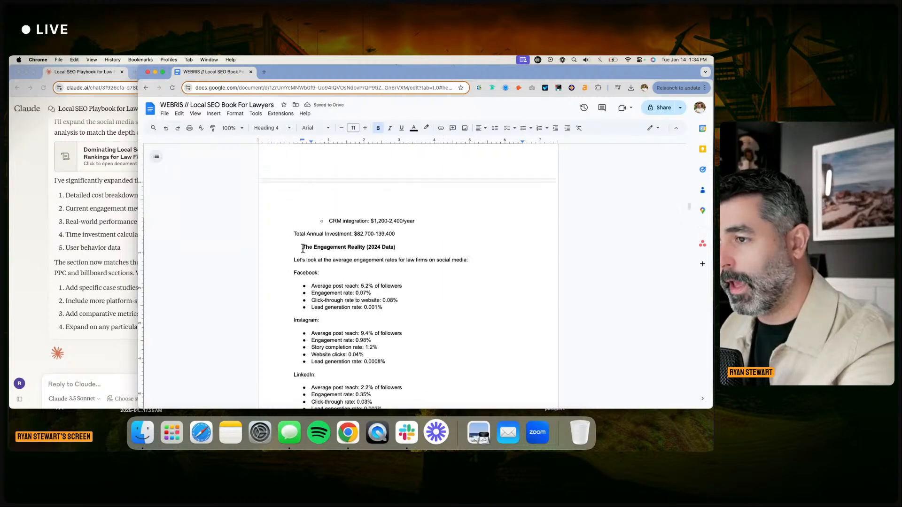
pyautogui.press('BackSpace')
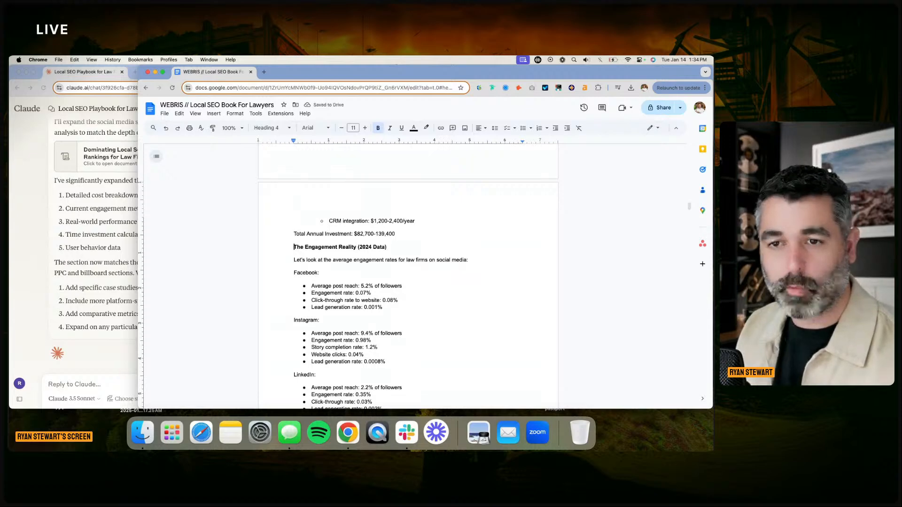
pyautogui.click(348, 300)
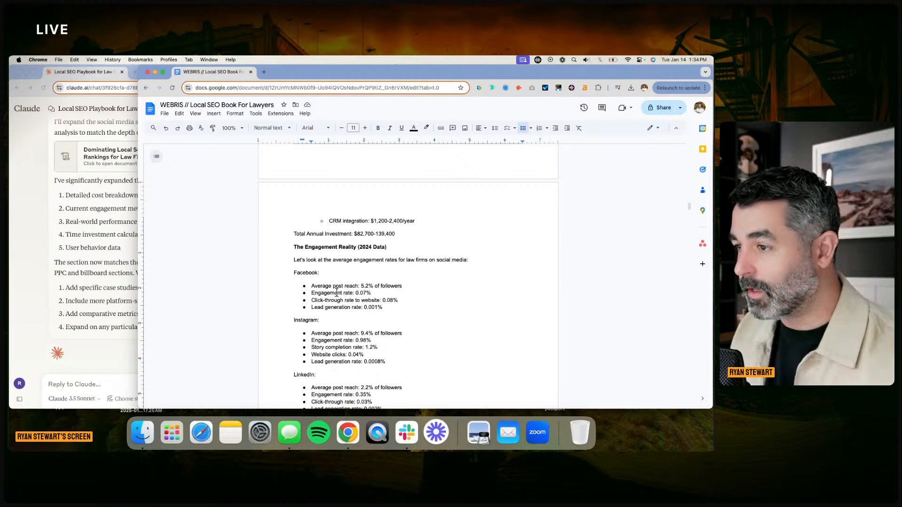
pyautogui.moveTo(314, 278); pyautogui.dragTo(310, 300)
pyautogui.click(299, 300)
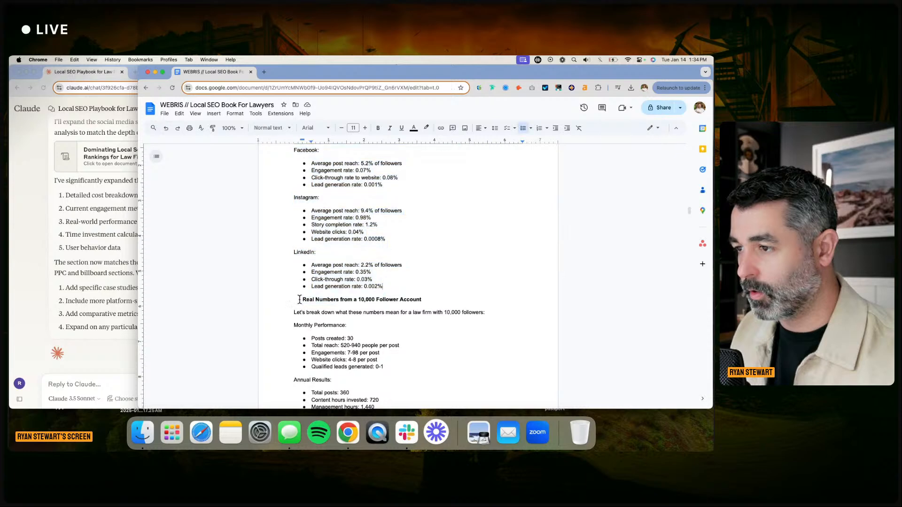
pyautogui.press('BackSpace')
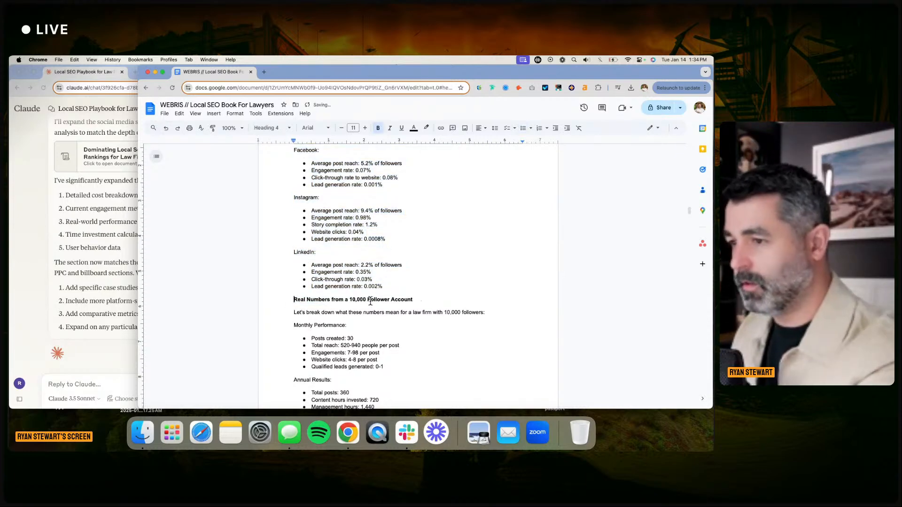
# Select "The Engagement Reality (2024 Data)" section through its LinkedIn bullets, then switch to Claude and find the same section in the document
pyautogui.moveTo(384, 287); pyautogui.dragTo(293, 248)
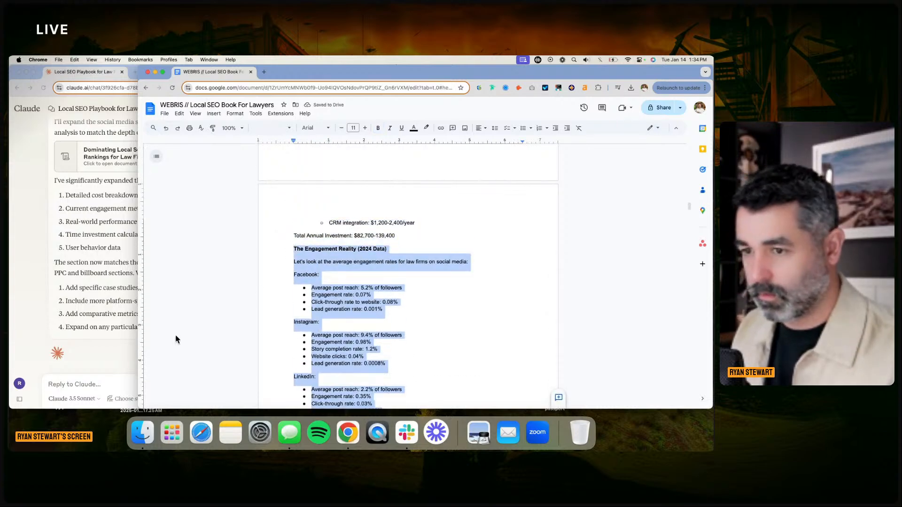
pyautogui.click(57, 352)
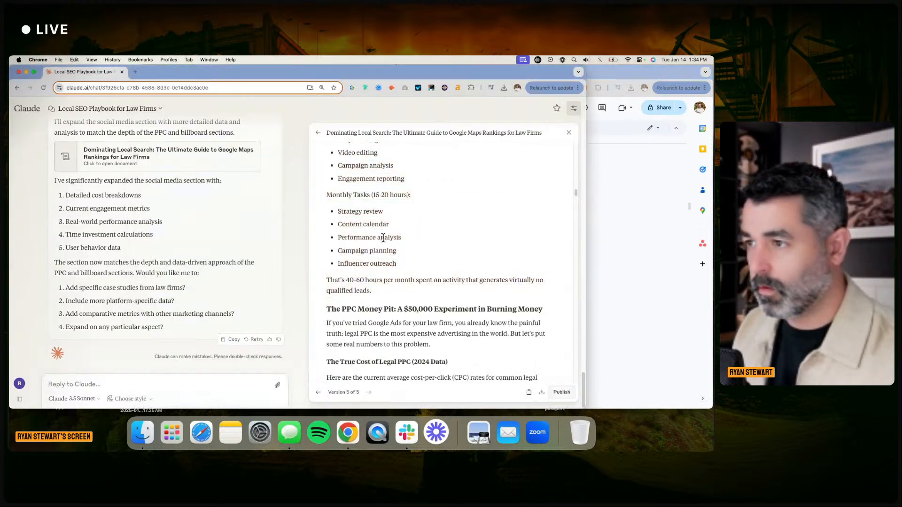
pyautogui.scroll(15, 433, 221)
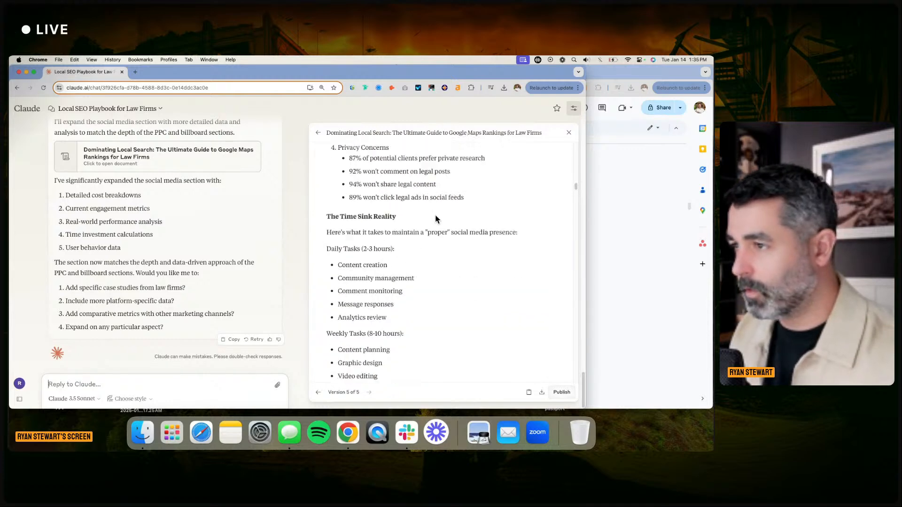
pyautogui.scroll(8, 436, 217)
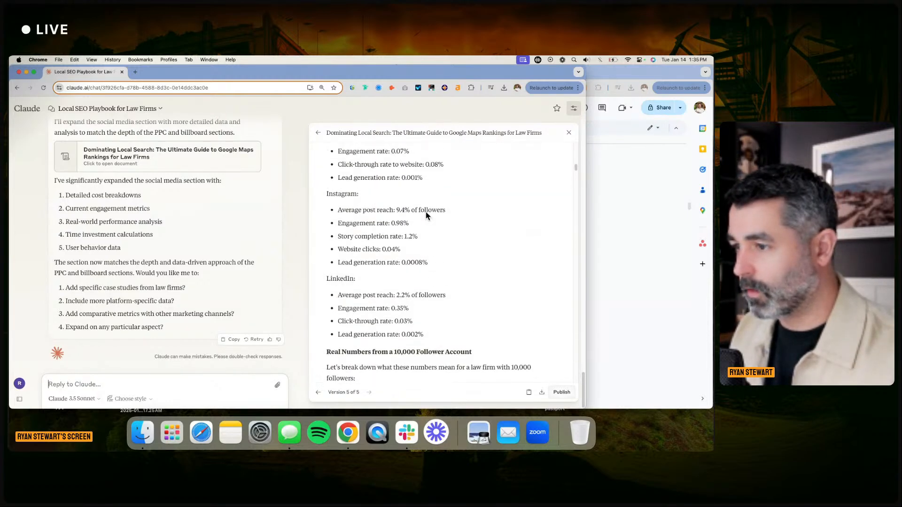
pyautogui.scroll(3, 427, 215)
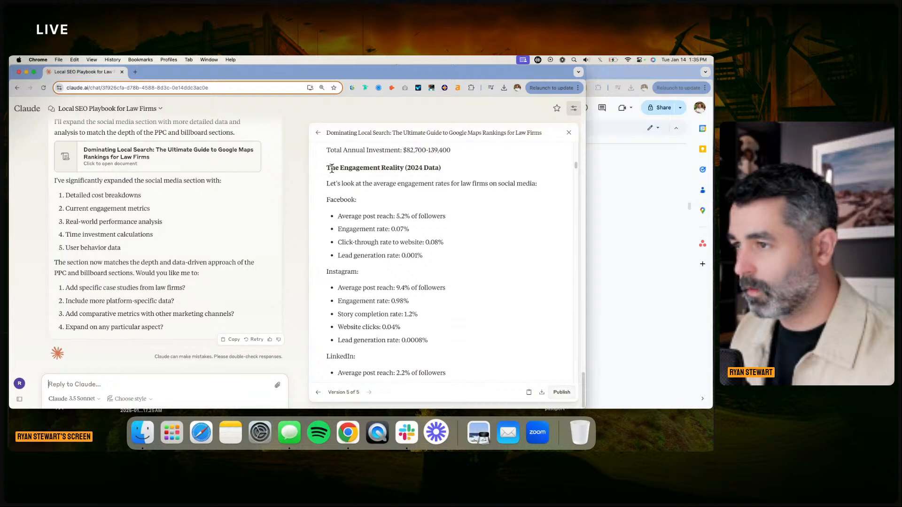
# Ask Claude to improve the Engagement Reality section: "can you format this as a chart instead of bullets? please write a small intro section above it"
pyautogui.moveTo(328, 168); pyautogui.dragTo(424, 314)
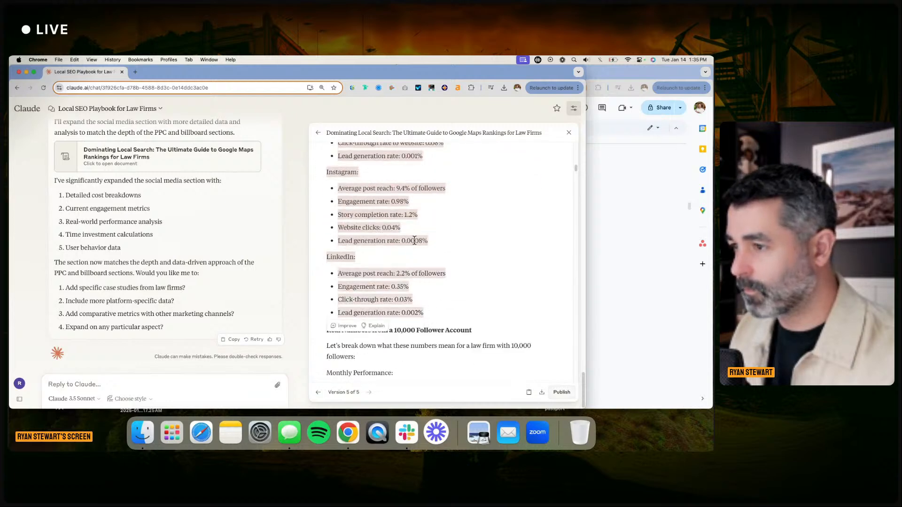
pyautogui.click(345, 325)
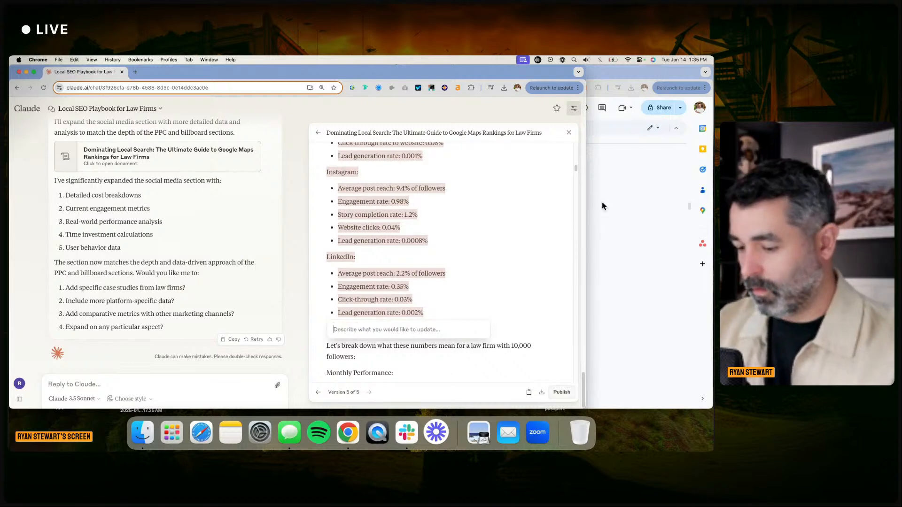
pyautogui.write('can you format this asa cha')
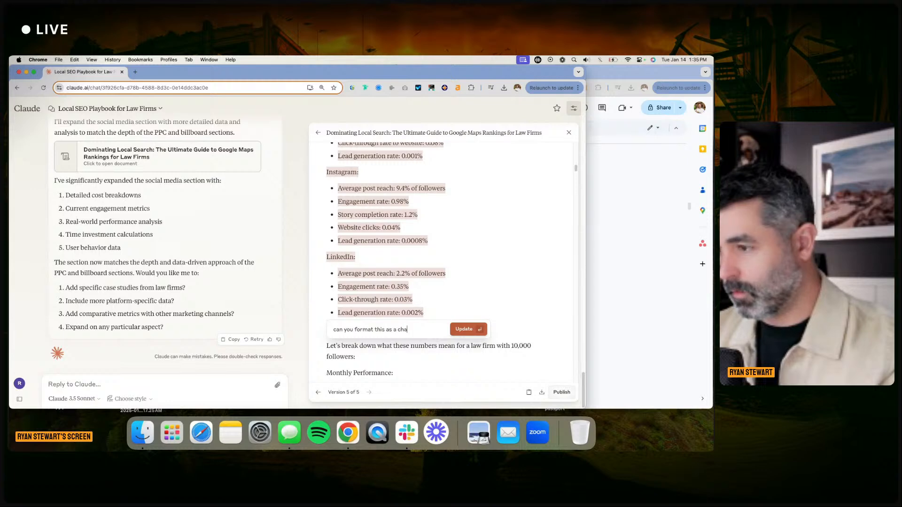
pyautogui.write('rt insta')
pyautogui.write('ad of bullets?')
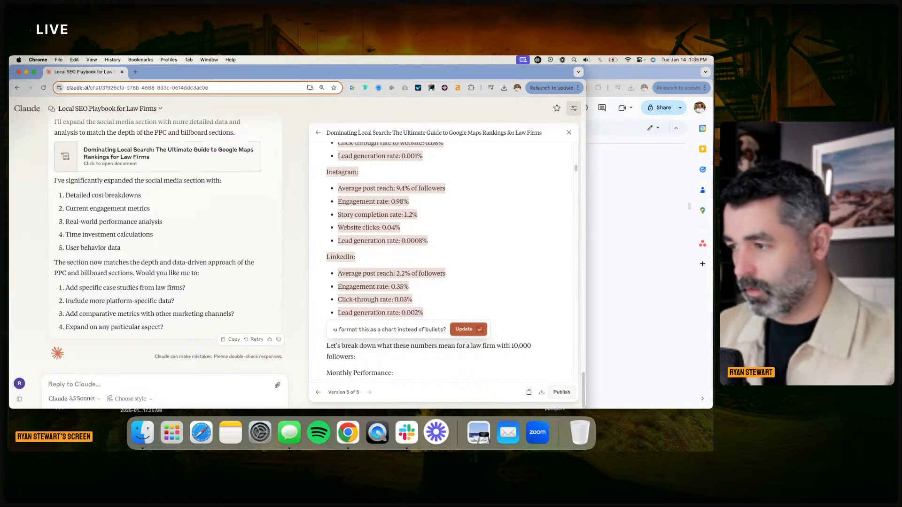
pyautogui.write(' please write a small')
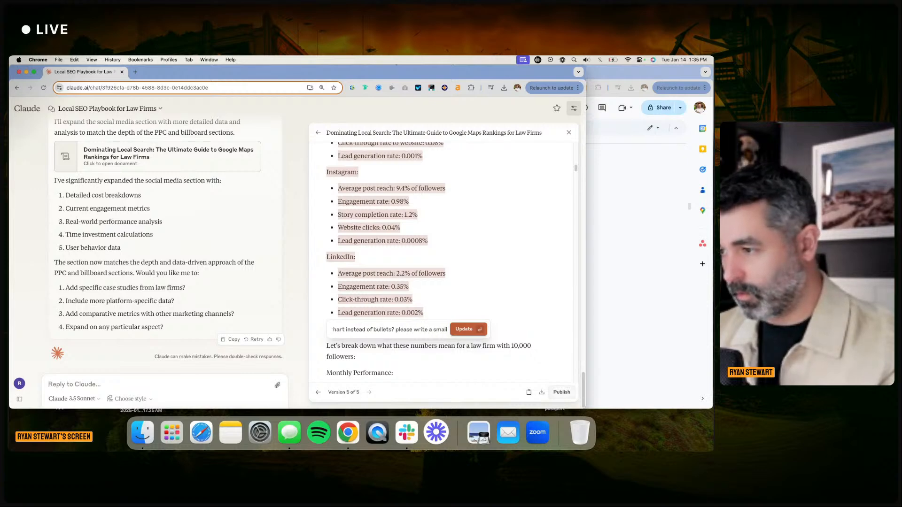
pyautogui.write(' intro section above it')
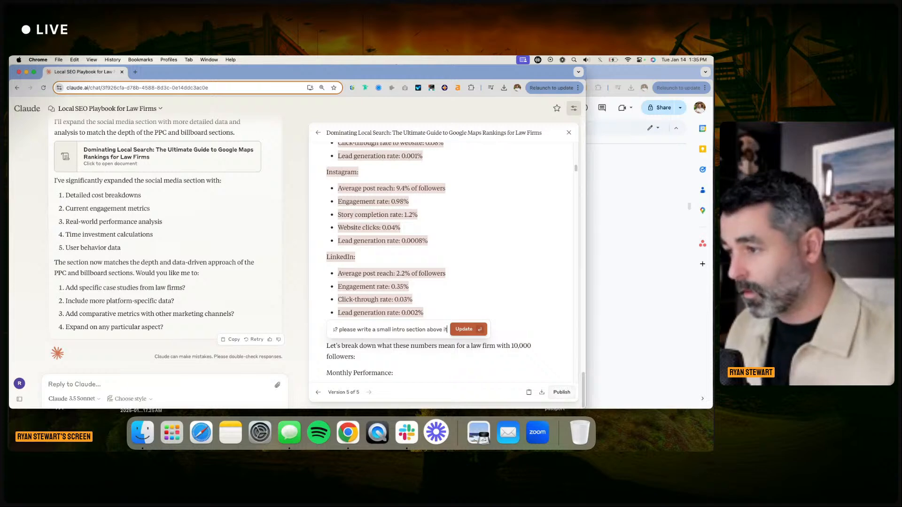
pyautogui.press('Return')
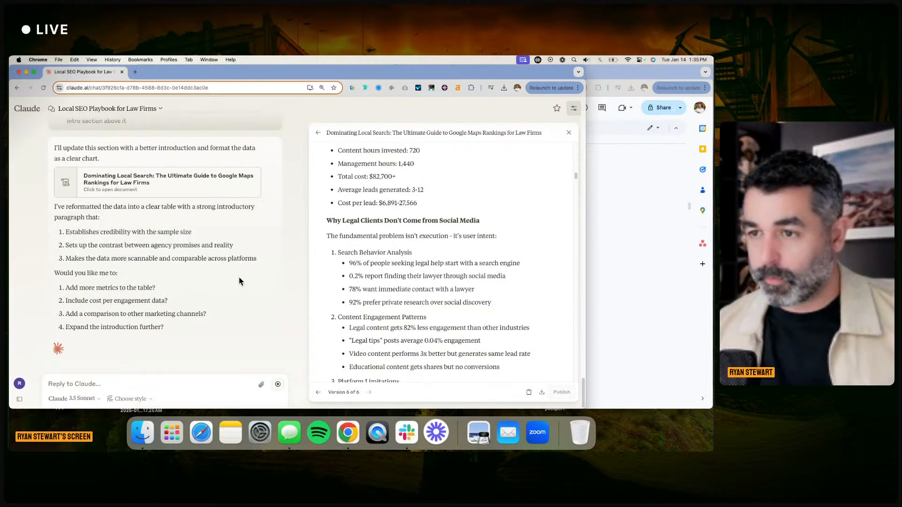
# Copy Claude's rewritten Engagement Reality heading, intro and table, then switch to the Google Doc and paste them over the selected section
pyautogui.scroll(5, 447, 178)
pyautogui.scroll(5, 446, 175)
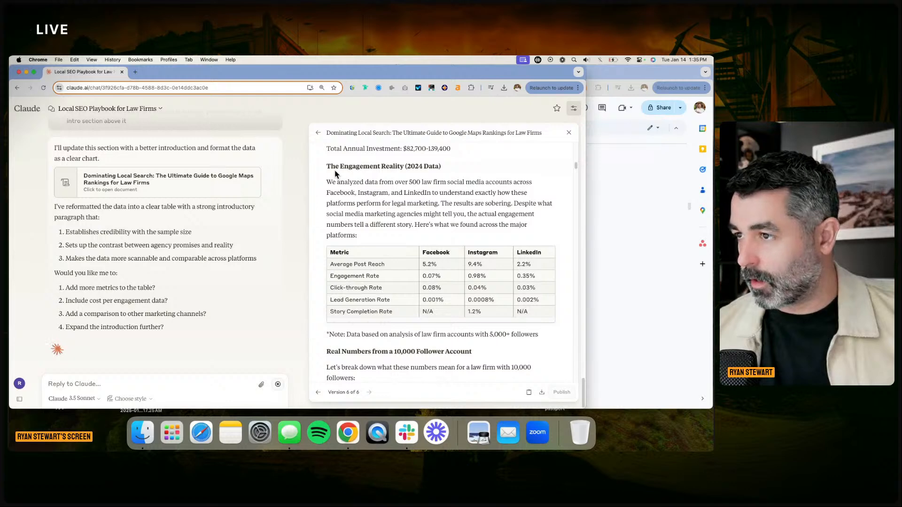
pyautogui.moveTo(326, 168); pyautogui.dragTo(547, 312)
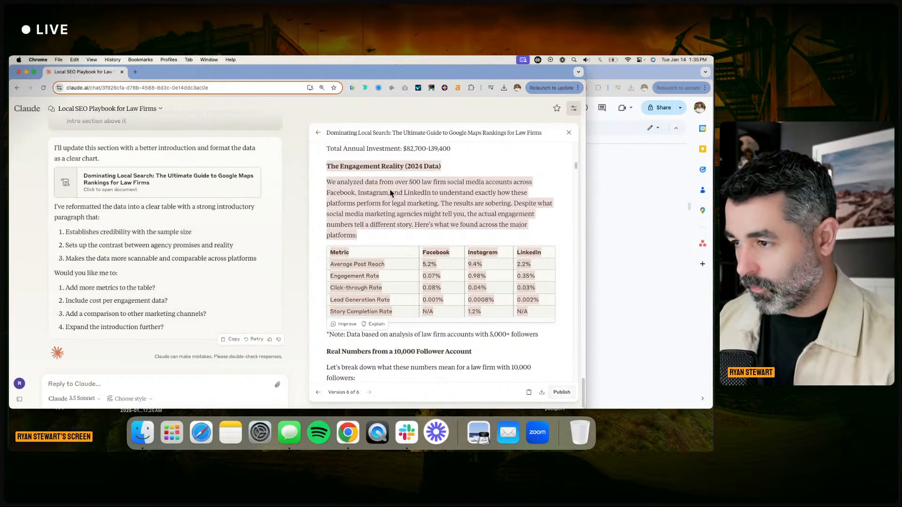
pyautogui.click(658, 238)
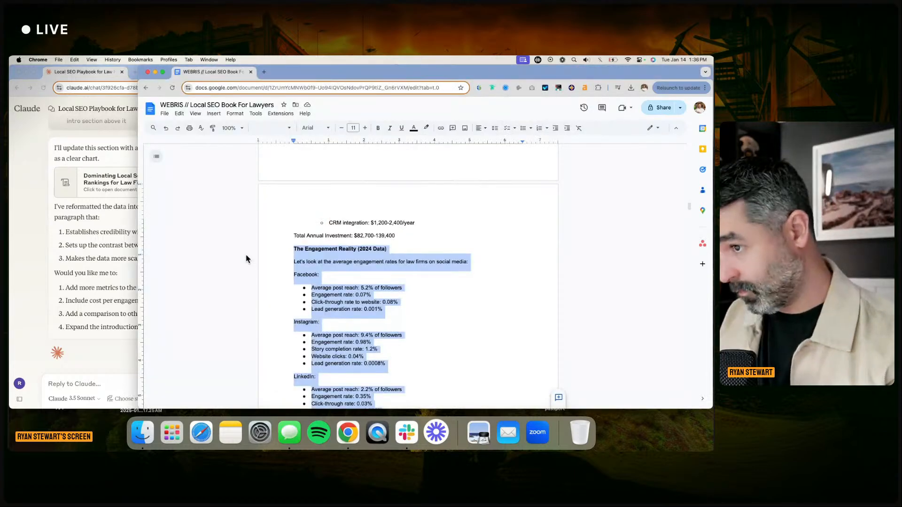
pyautogui.press('super+v')
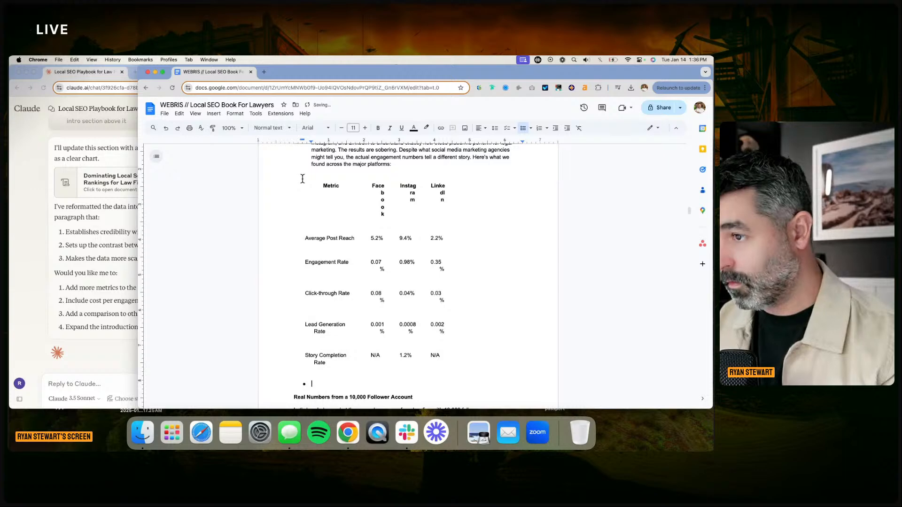
# Widen the pasted engagement metrics table to the text width and delete the empty bullet below it
pyautogui.moveTo(416, 325); pyautogui.dragTo(431, 353)
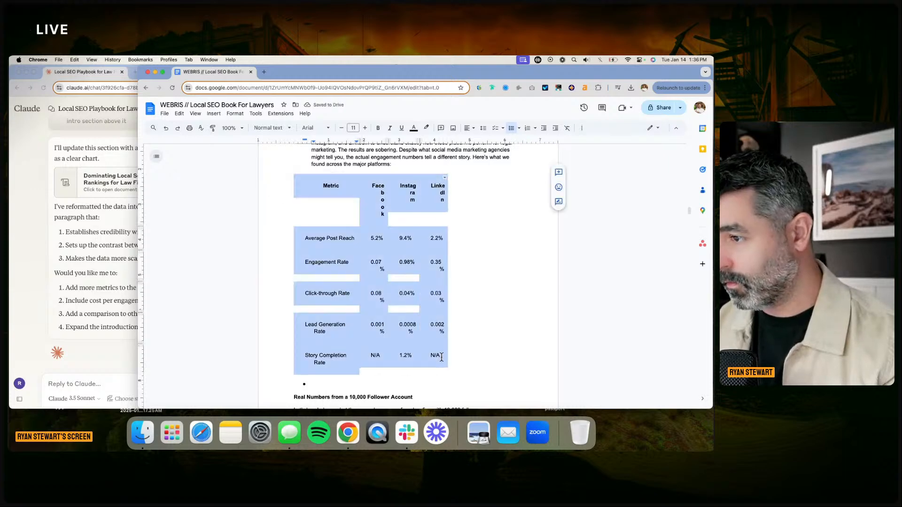
pyautogui.moveTo(449, 311); pyautogui.dragTo(521, 292)
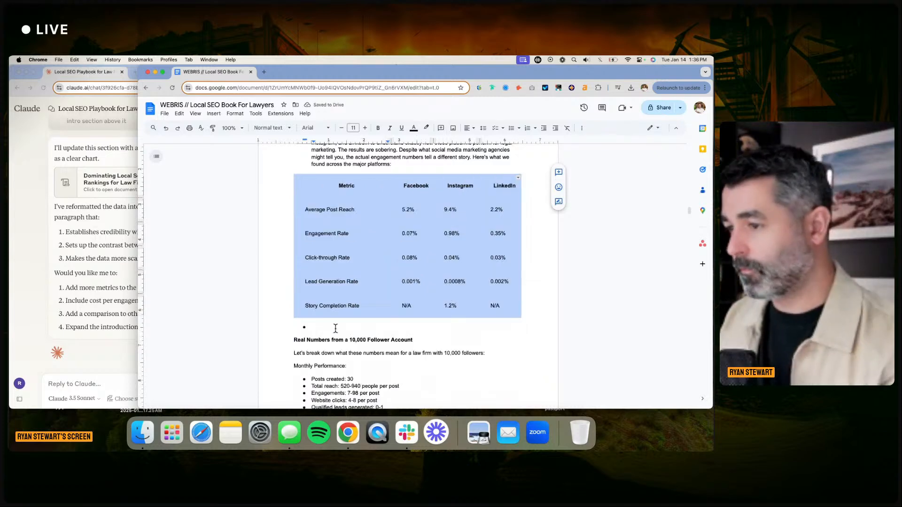
pyautogui.click(337, 329)
pyautogui.press('BackSpace')
pyautogui.press('BackSpace')
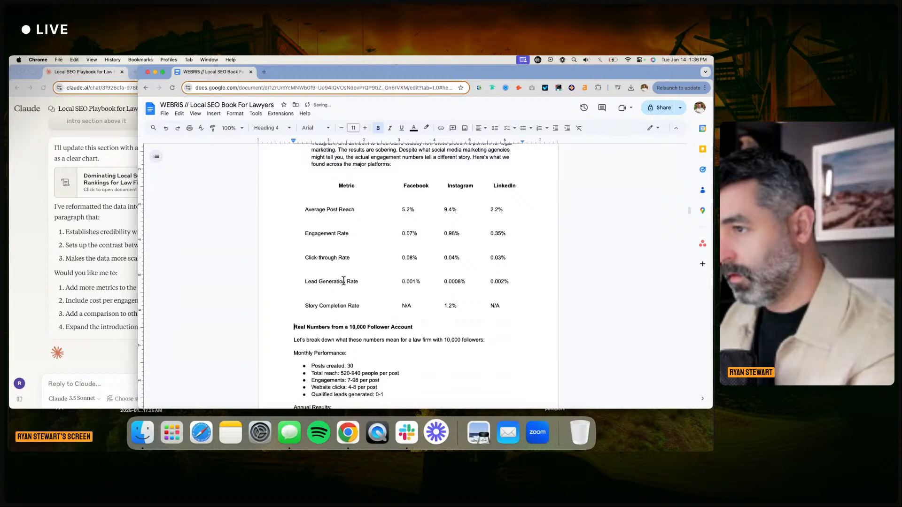
# Select the whole engagement metrics table and set its border width to 1pt
pyautogui.click(329, 186)
pyautogui.moveTo(328, 186); pyautogui.dragTo(494, 289)
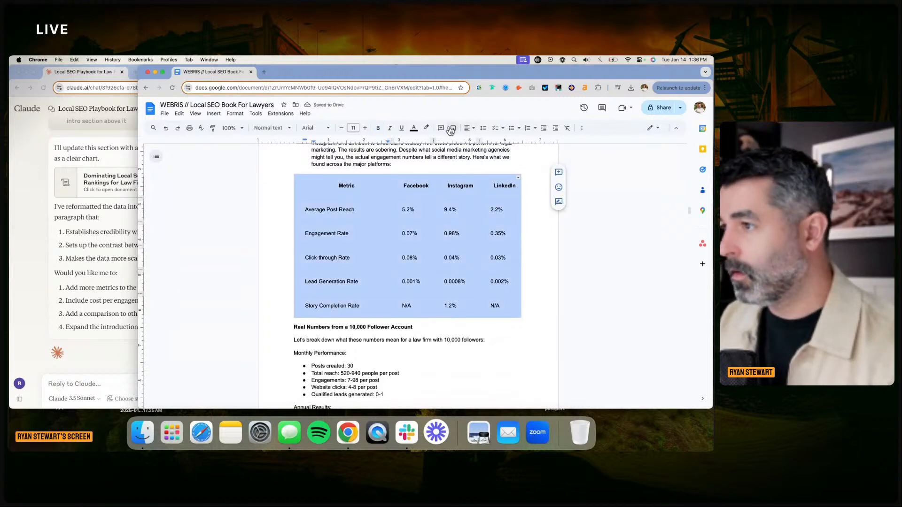
pyautogui.click(582, 129)
pyautogui.click(528, 142)
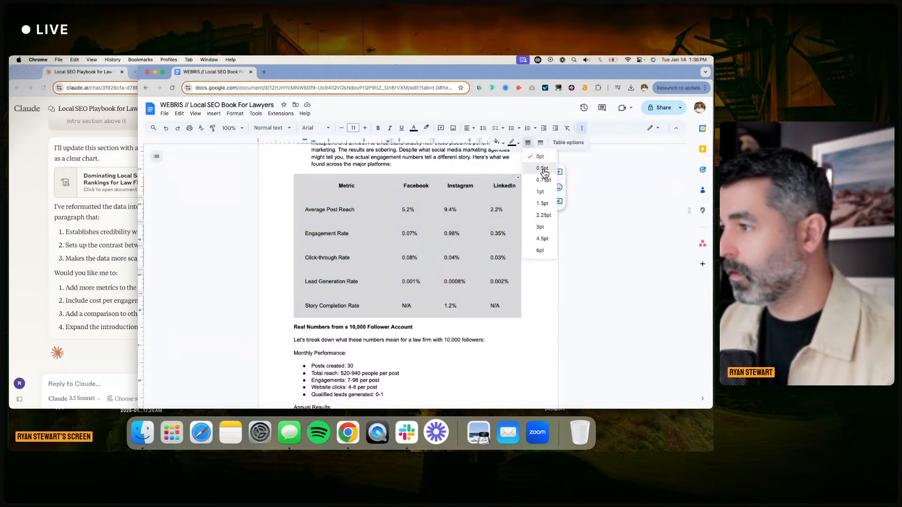
pyautogui.click(540, 192)
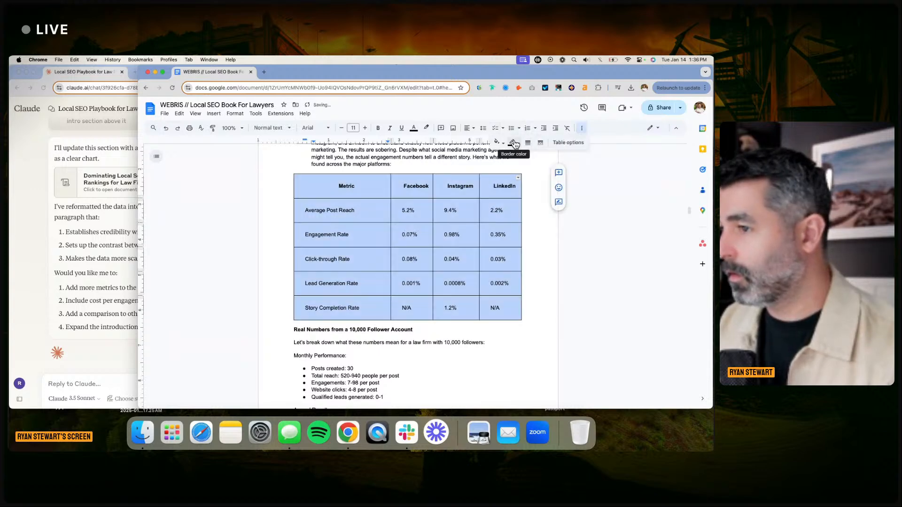
# Remove the extra indents from the LinkedIn, Instagram and Facebook header cells of the engagement table
pyautogui.click(357, 190)
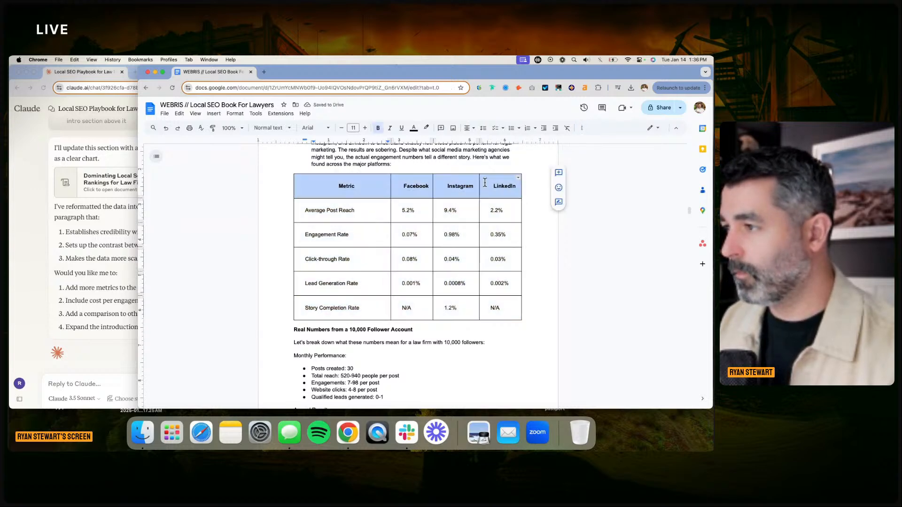
pyautogui.click(469, 130)
pyautogui.click(480, 144)
pyautogui.click(496, 194)
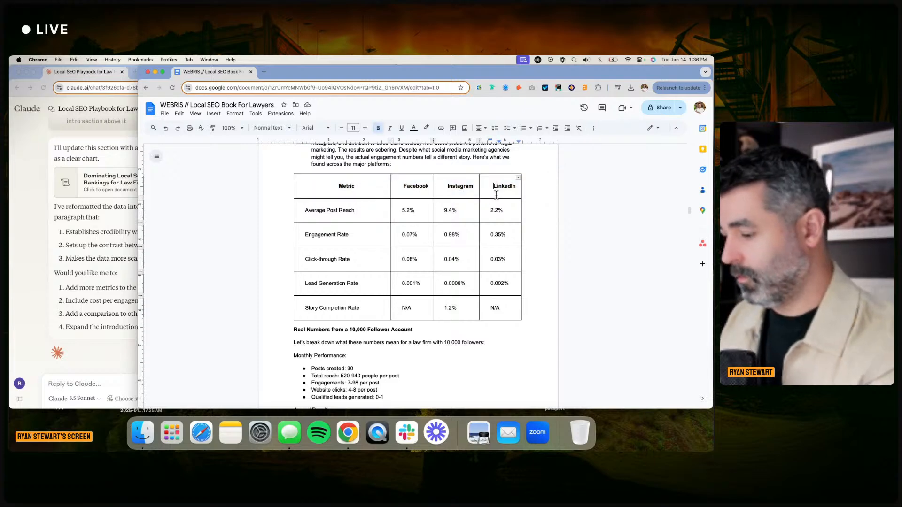
pyautogui.press('BackSpace')
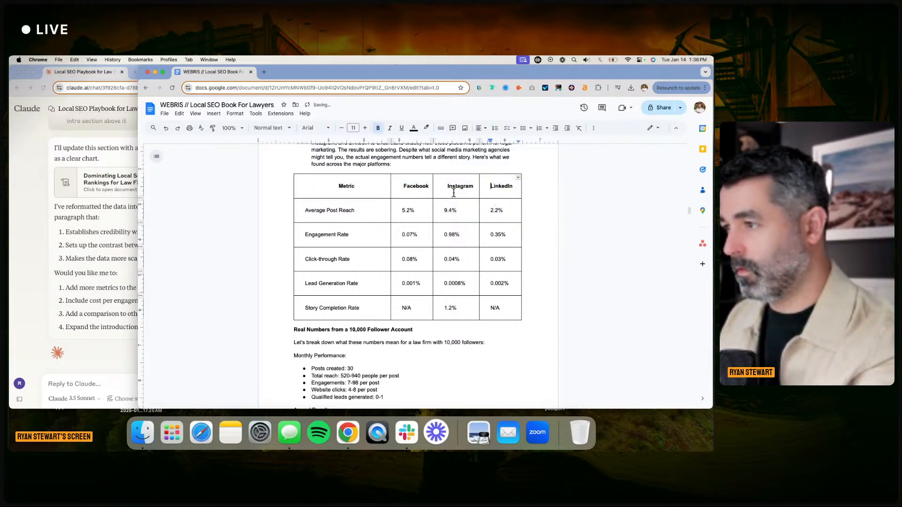
pyautogui.click(446, 188)
pyautogui.press('BackSpace')
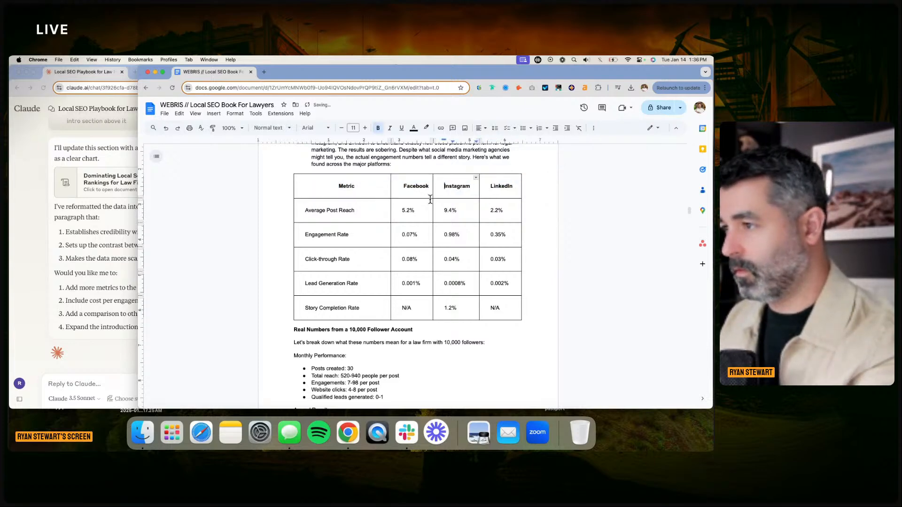
pyautogui.click(404, 187)
pyautogui.press('BackSpace')
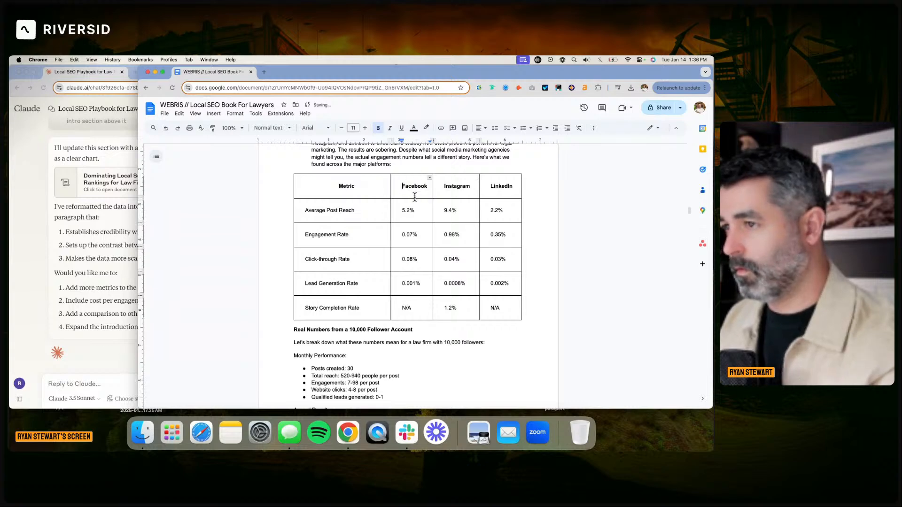
# Remove the bullets and indents from the "The Engagement Reality (2024 Data)" heading and the intro paragraph below it
pyautogui.scroll(3, 399, 197)
pyautogui.click(313, 195)
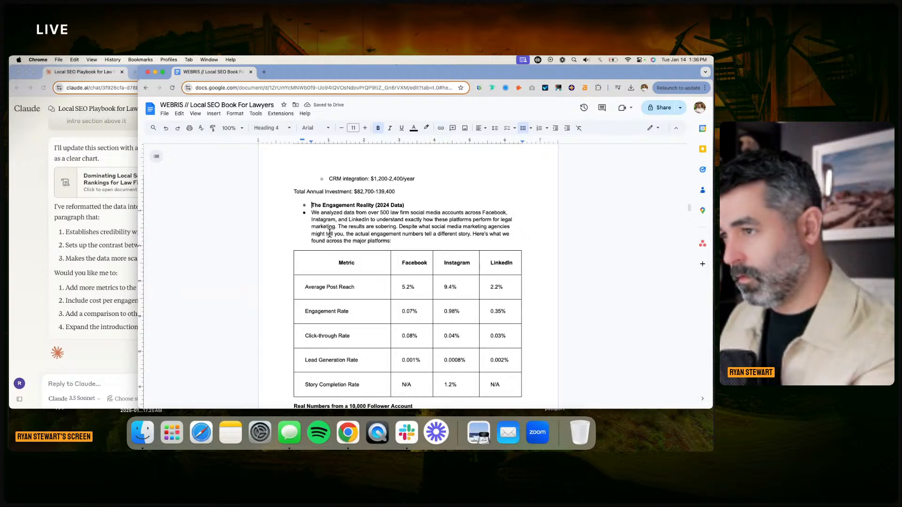
pyautogui.press('BackSpace')
pyautogui.press('BackSpace')
pyautogui.click(312, 218)
pyautogui.press('BackSpace')
pyautogui.press('BackSpace')
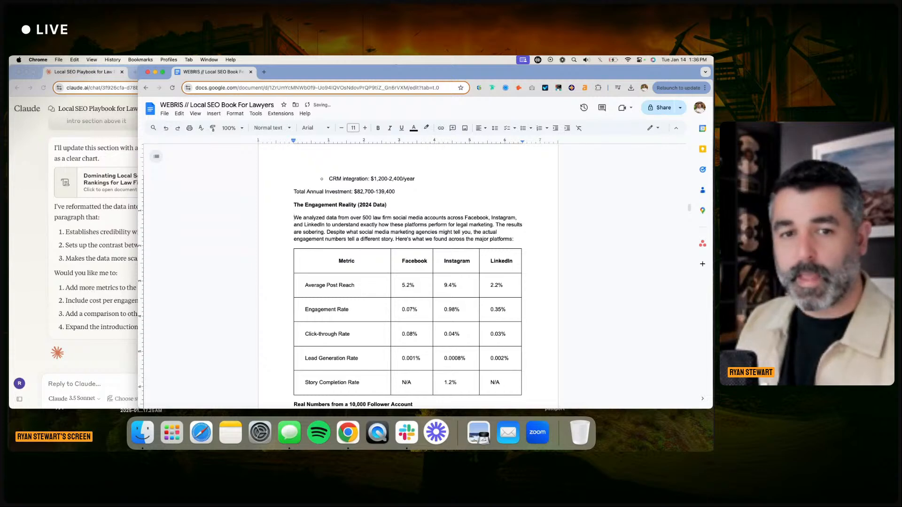
# Review the social media, billboard and PPC sections of the document, checking their headings, cost figures and lists
pyautogui.scroll(-1, 486, 246)
pyautogui.scroll(10, 486, 247)
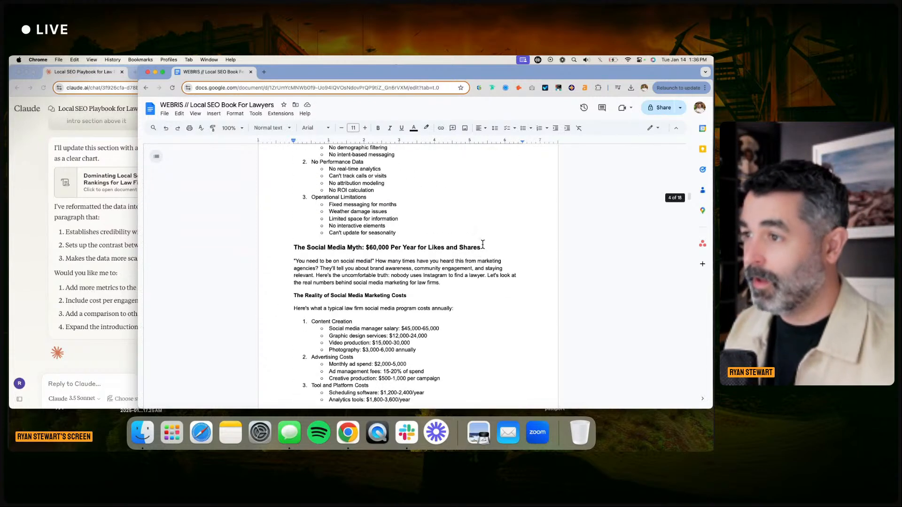
pyautogui.scroll(8, 482, 244)
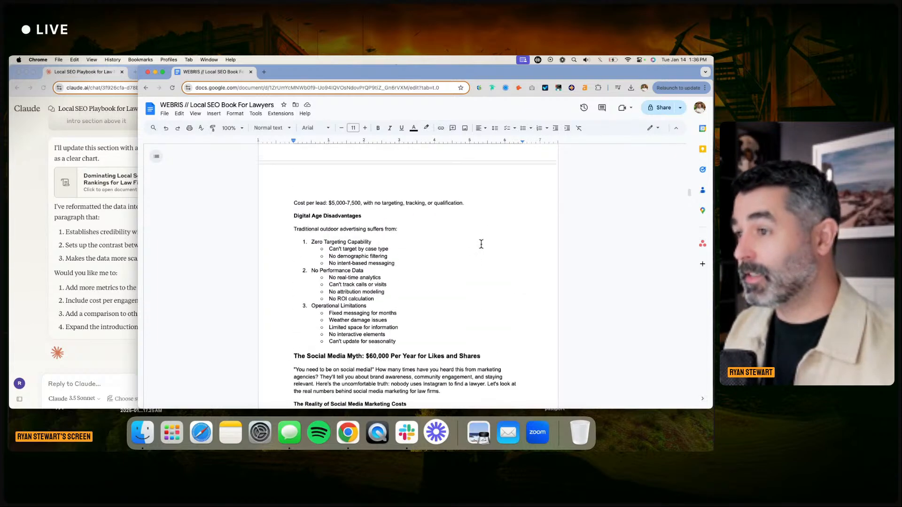
pyautogui.scroll(10, 481, 243)
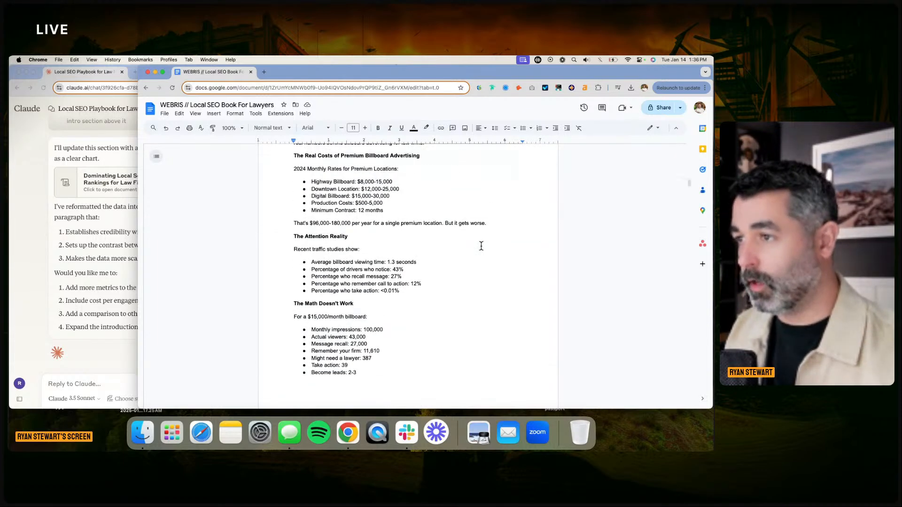
pyautogui.scroll(10, 481, 244)
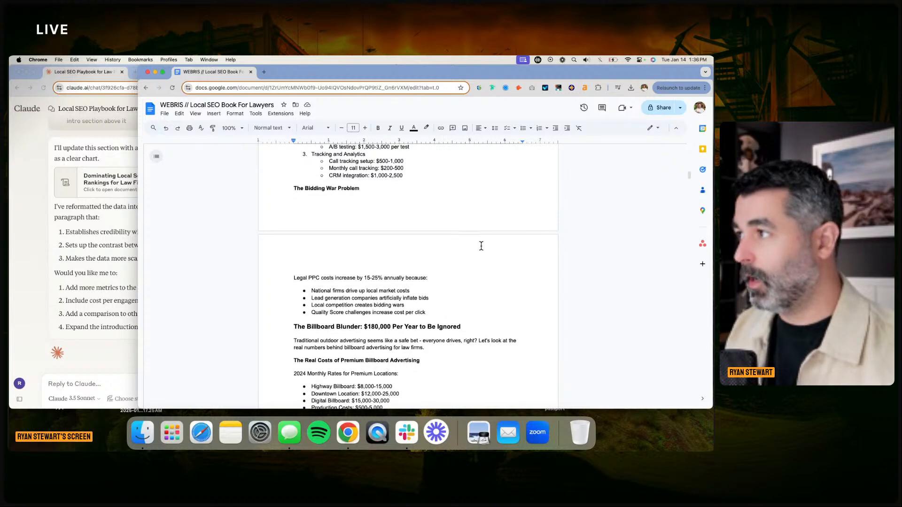
pyautogui.scroll(5, 481, 246)
pyautogui.scroll(15, 481, 246)
pyautogui.scroll(1, 481, 245)
pyautogui.scroll(-1, 481, 245)
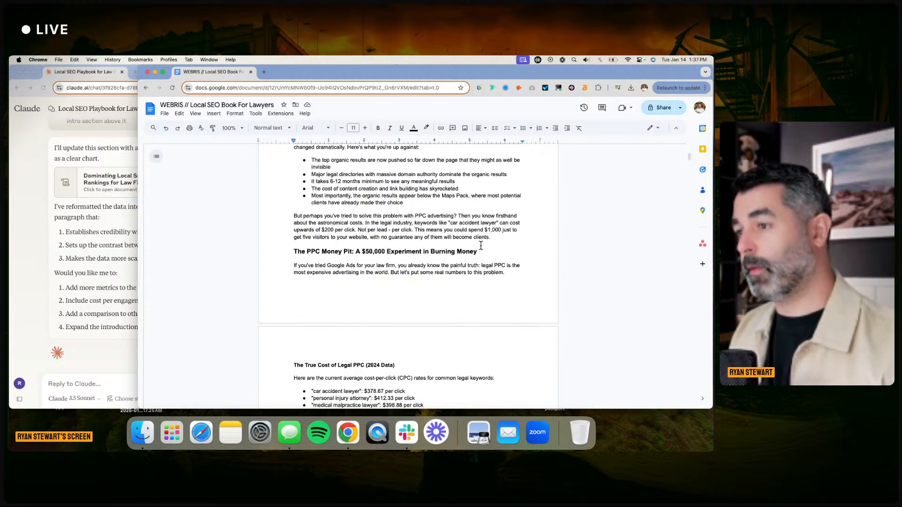
pyautogui.scroll(-2, 481, 245)
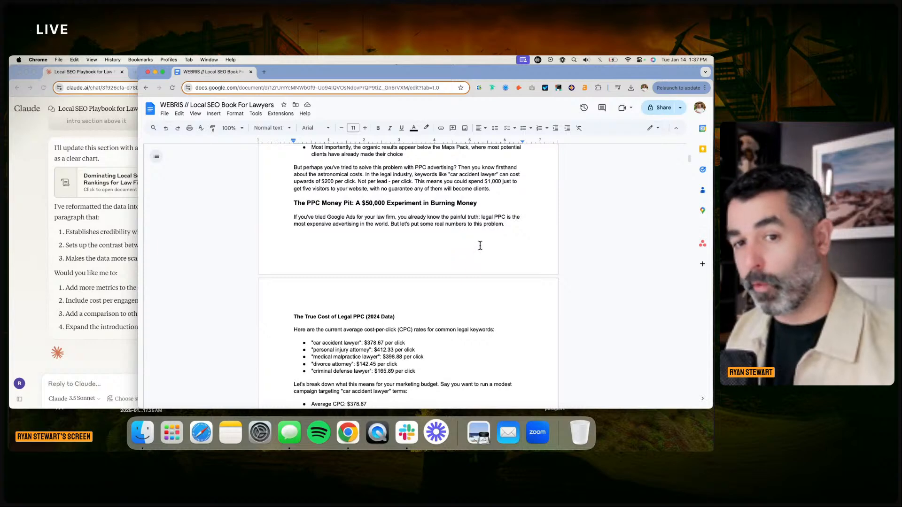
pyautogui.scroll(-6, 480, 246)
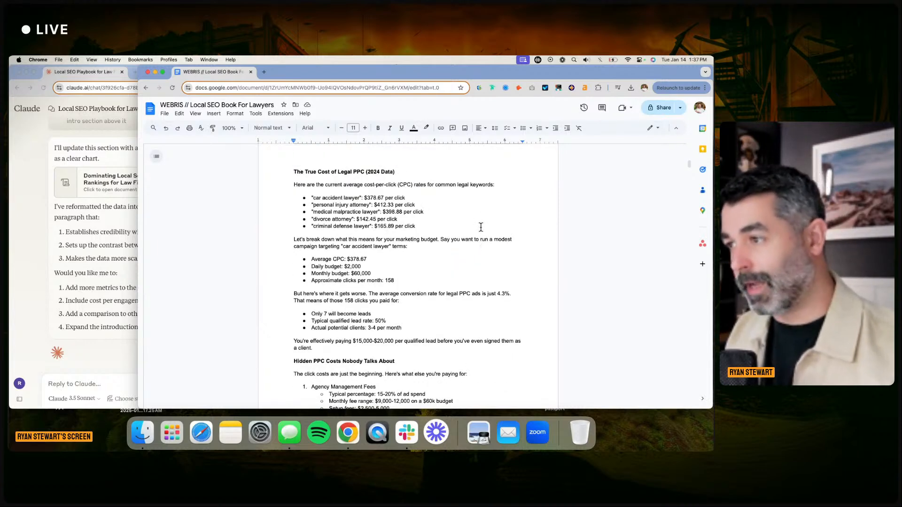
pyautogui.scroll(-8, 470, 256)
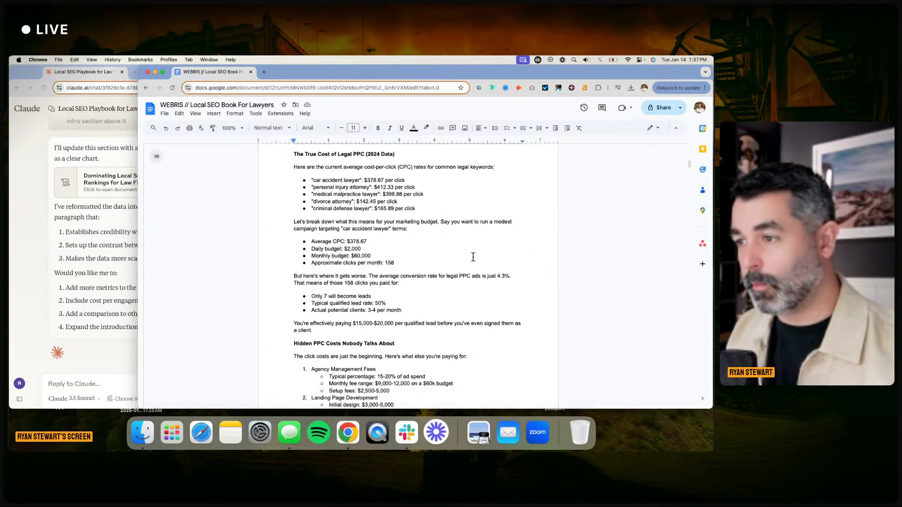
pyautogui.scroll(-8, 465, 253)
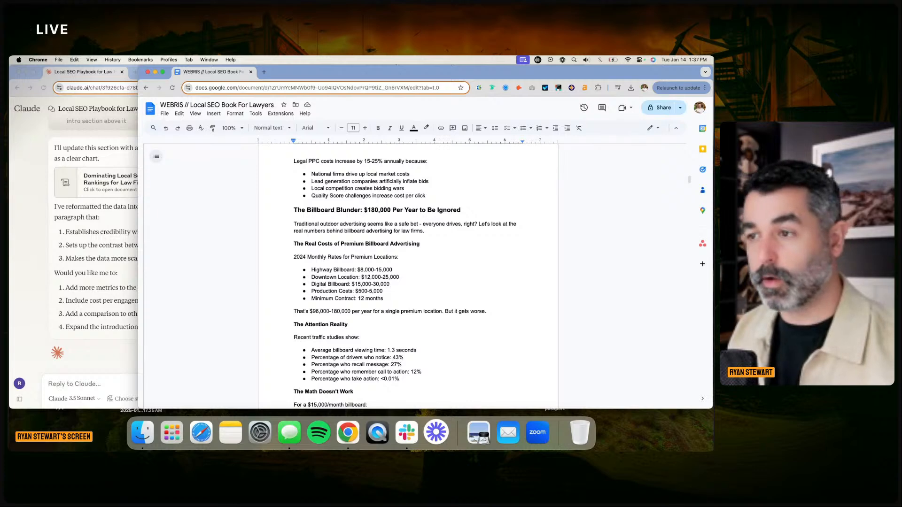
pyautogui.click(381, 212)
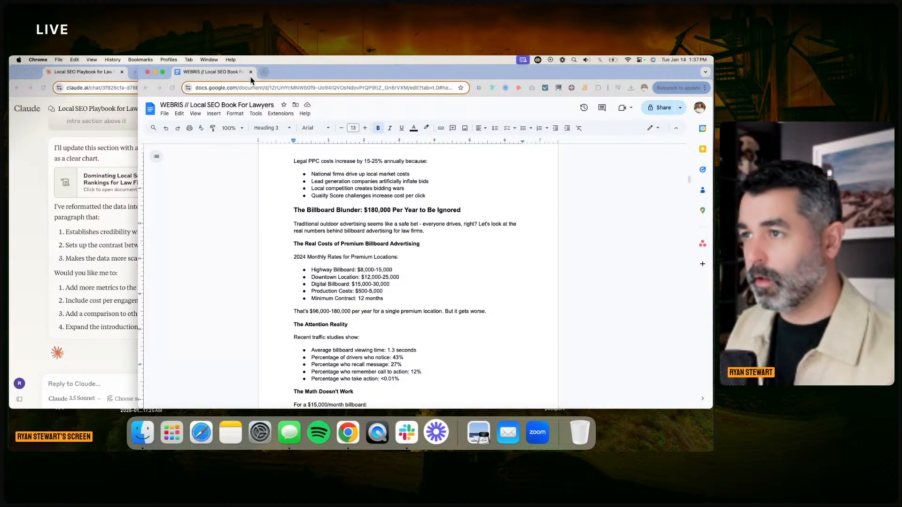
# Search Google in a new browser tab for the marketer's full name followed by "programattic seo"
pyautogui.click(263, 73)
pyautogui.write('you')
pyautogui.click(277, 88)
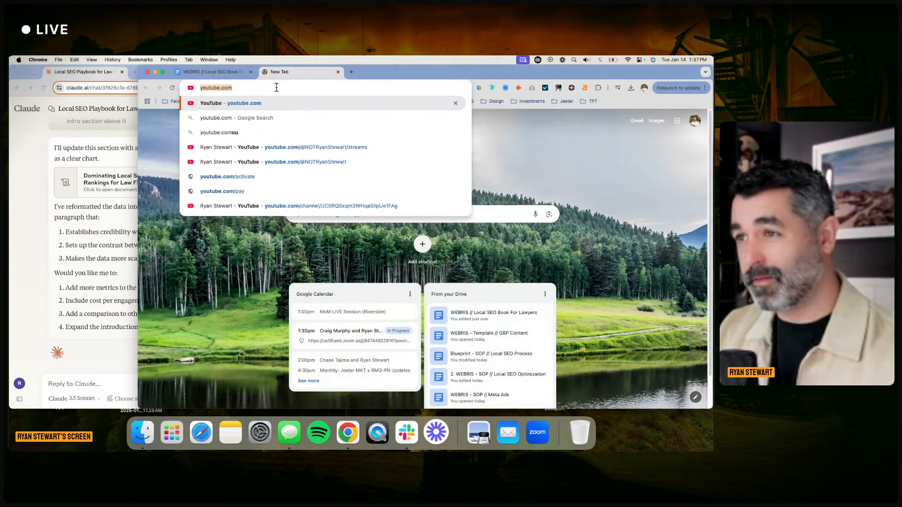
pyautogui.write('ryan stewart ')
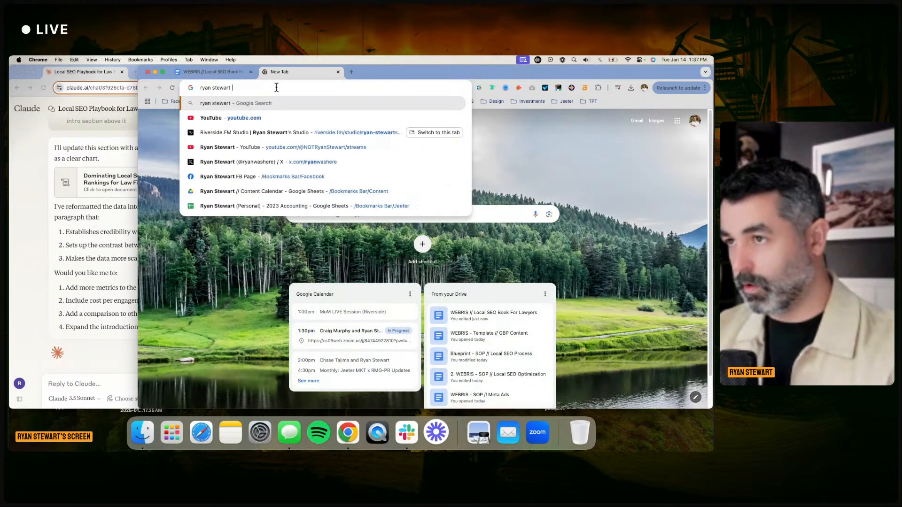
pyautogui.write('programattic se')
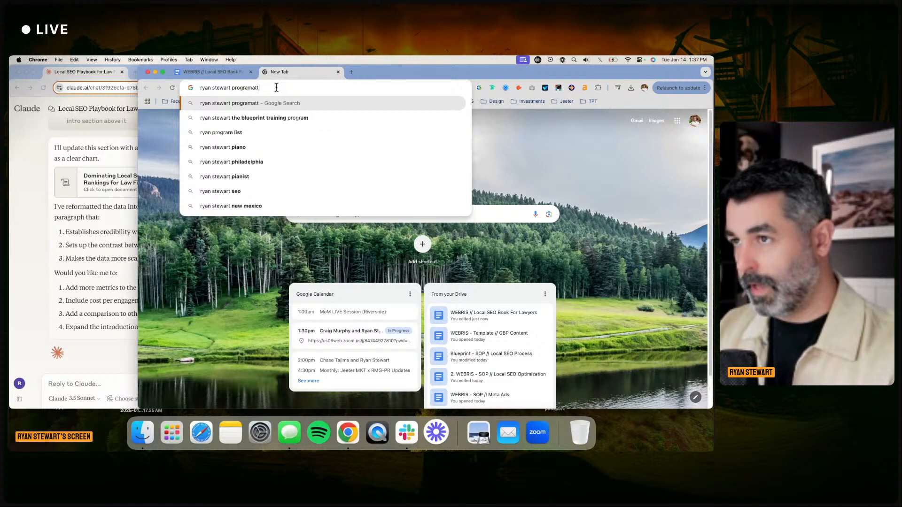
pyautogui.write('o')
pyautogui.press('Return')
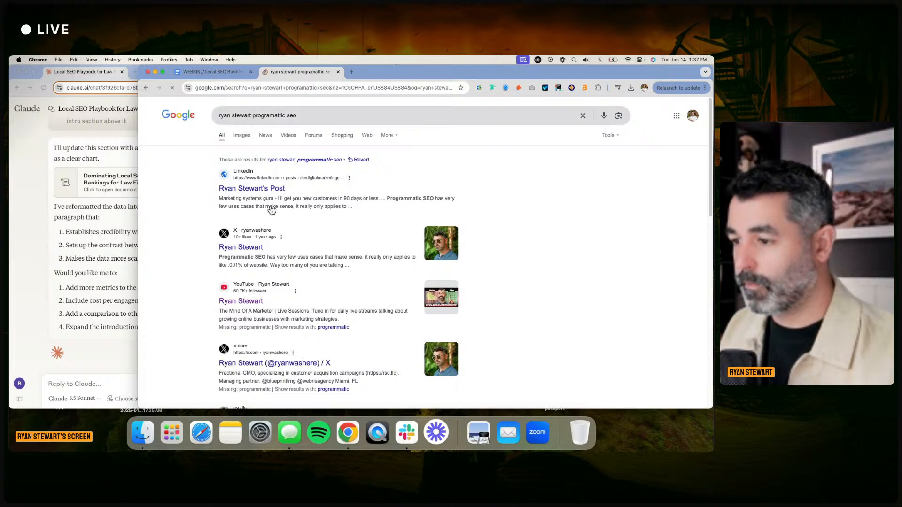
# Look through the Google results for the marketer's programmatic SEO content and close the search tab
pyautogui.scroll(-6, 308, 244)
pyautogui.scroll(3, 309, 241)
pyautogui.scroll(-10, 310, 242)
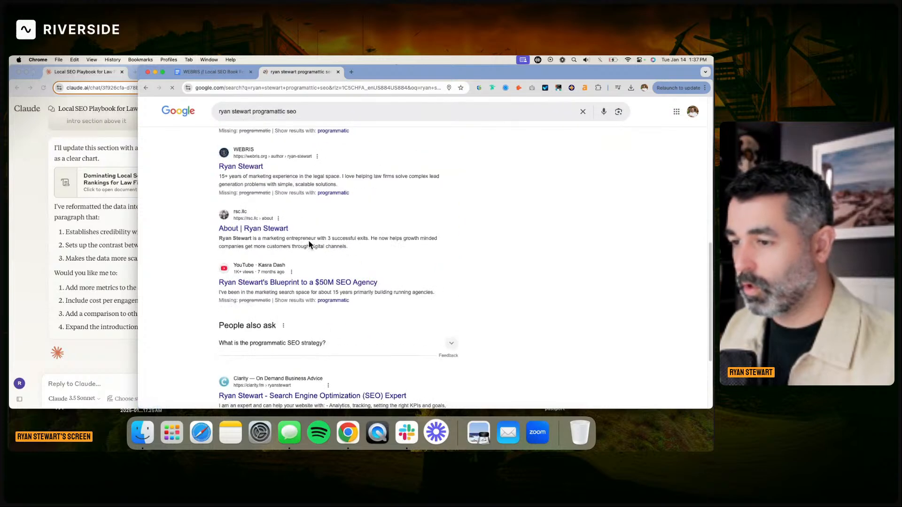
pyautogui.scroll(15, 315, 239)
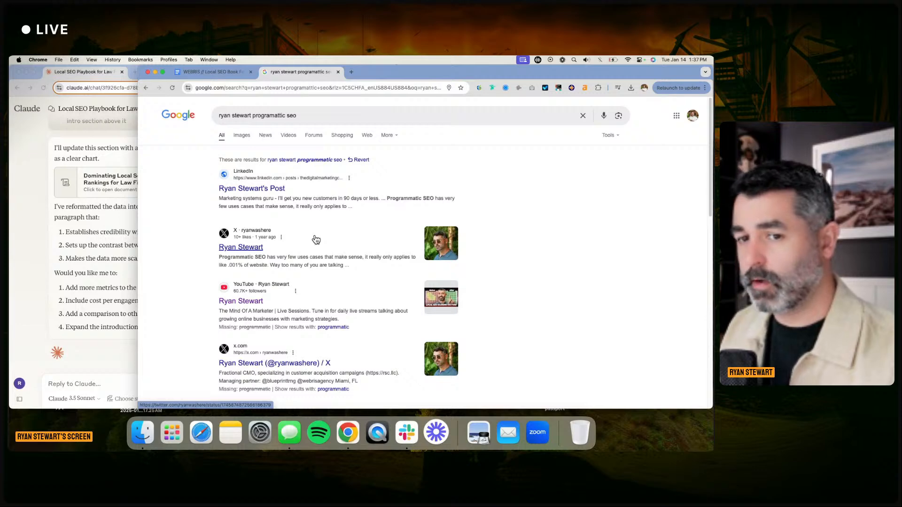
pyautogui.click(338, 72)
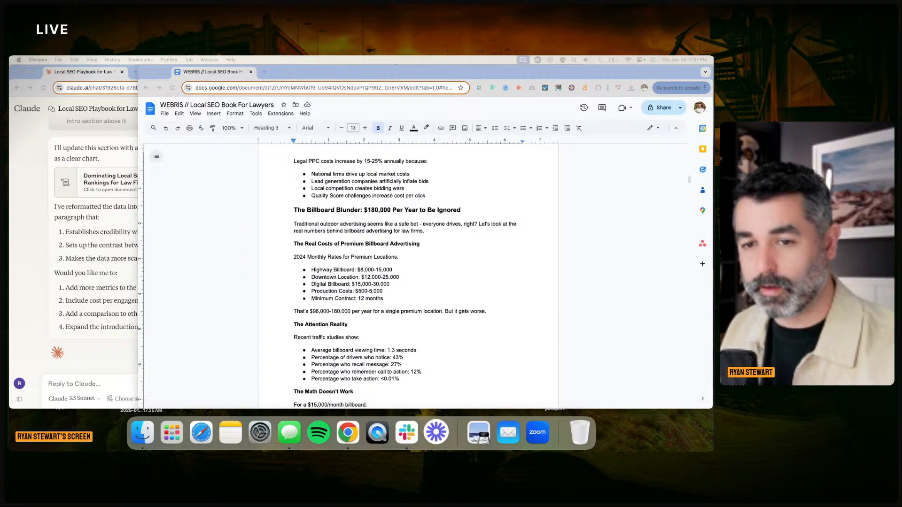
# Reread the sections on traditional marketing channels, the PPC Money Pit and the true cost of legal PPC
pyautogui.scroll(-1, 485, 257)
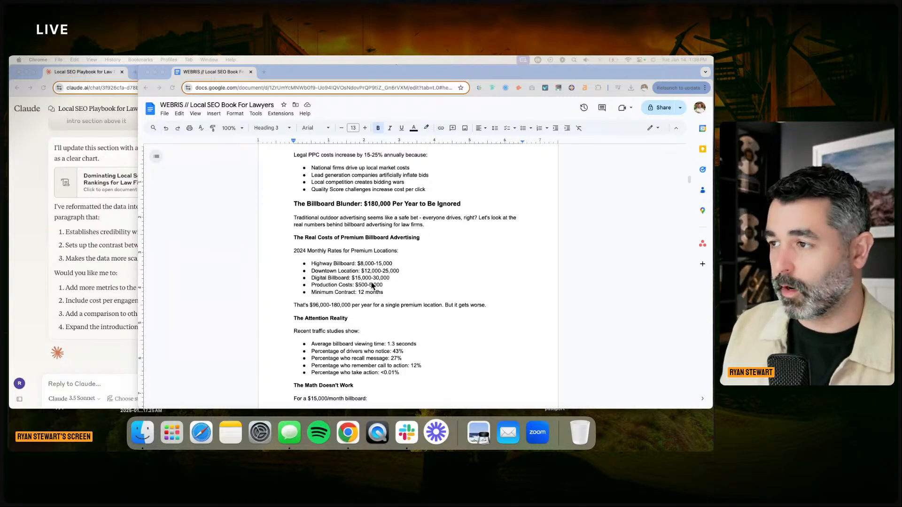
pyautogui.scroll(5, 372, 284)
pyautogui.scroll(4, 376, 270)
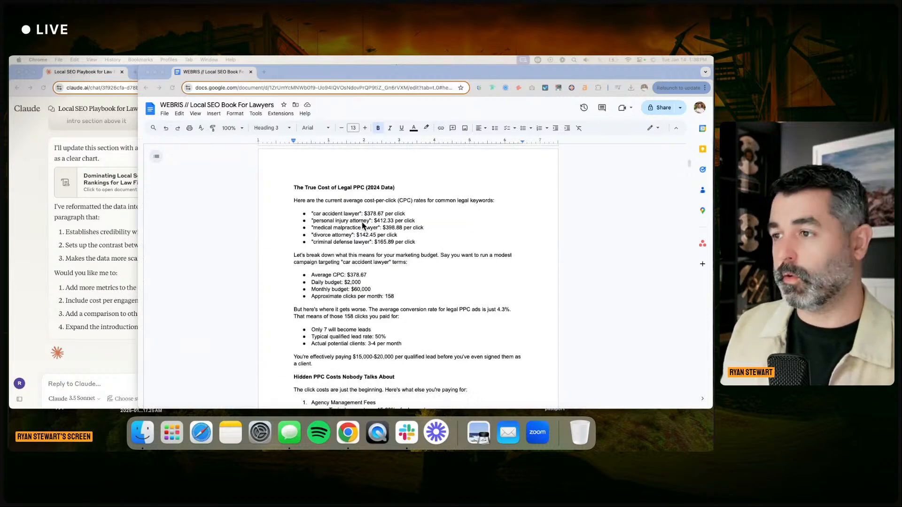
pyautogui.scroll(10, 369, 229)
pyautogui.scroll(-3, 361, 220)
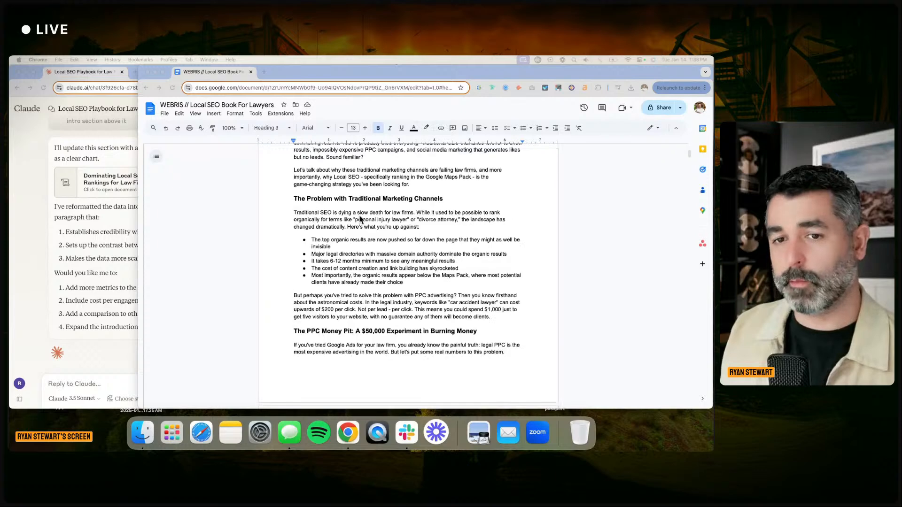
pyautogui.scroll(-1, 359, 219)
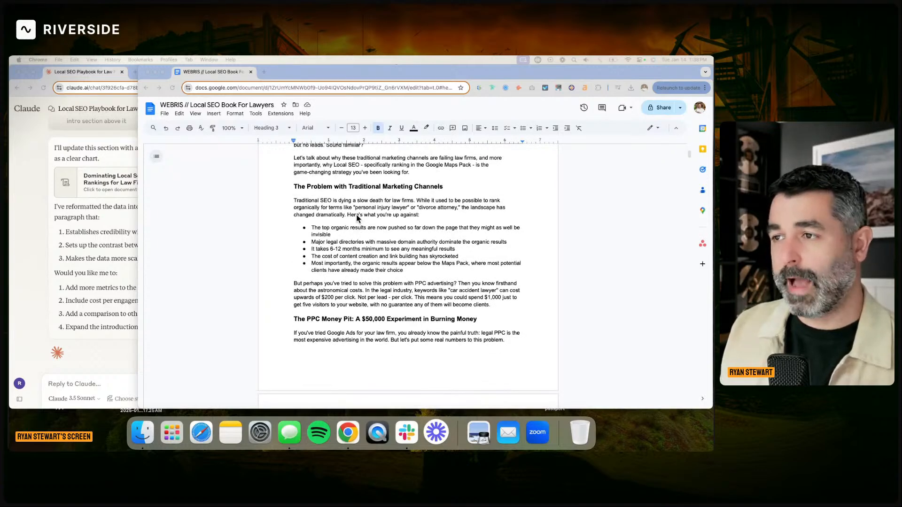
pyautogui.scroll(-3, 356, 221)
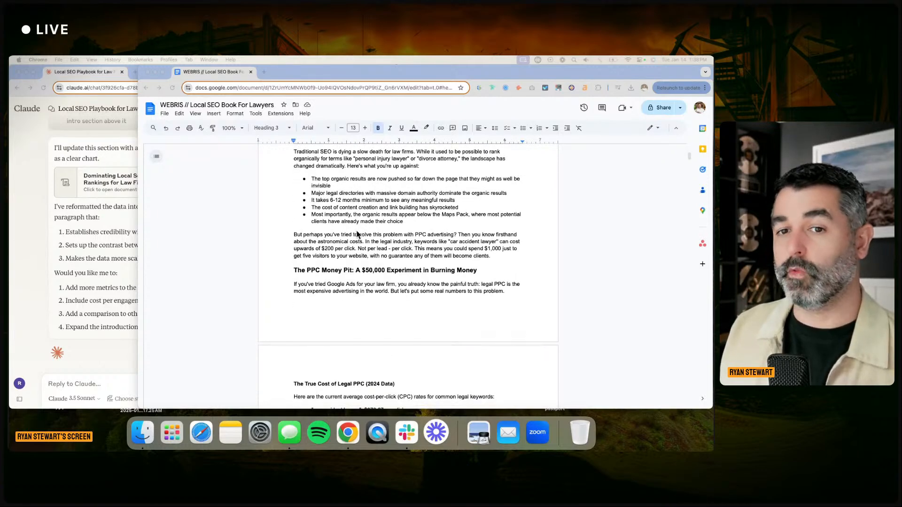
pyautogui.scroll(-1, 356, 231)
pyautogui.scroll(-6, 357, 231)
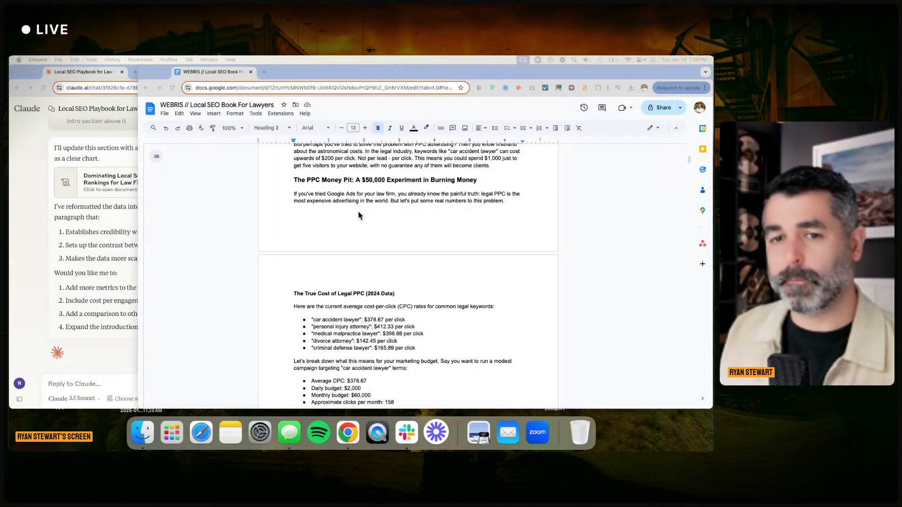
pyautogui.scroll(-1, 349, 209)
pyautogui.scroll(-1, 349, 209)
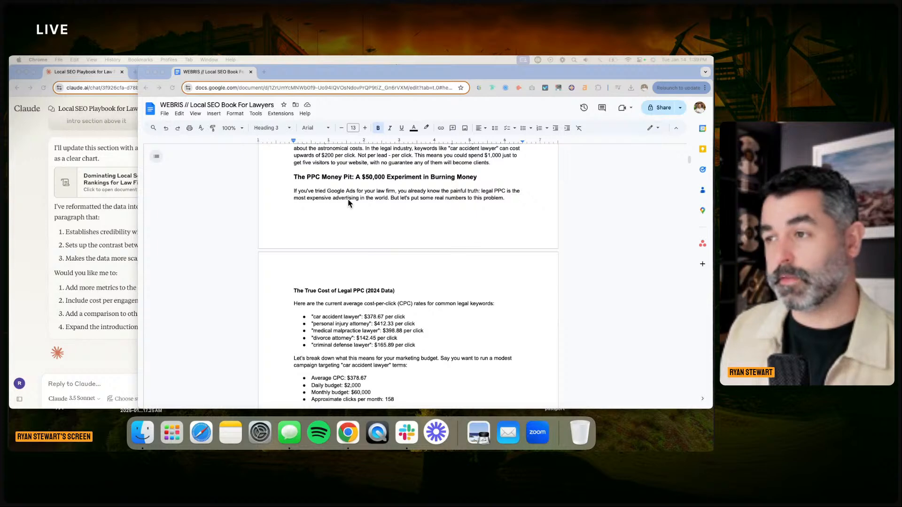
pyautogui.scroll(-3, 348, 202)
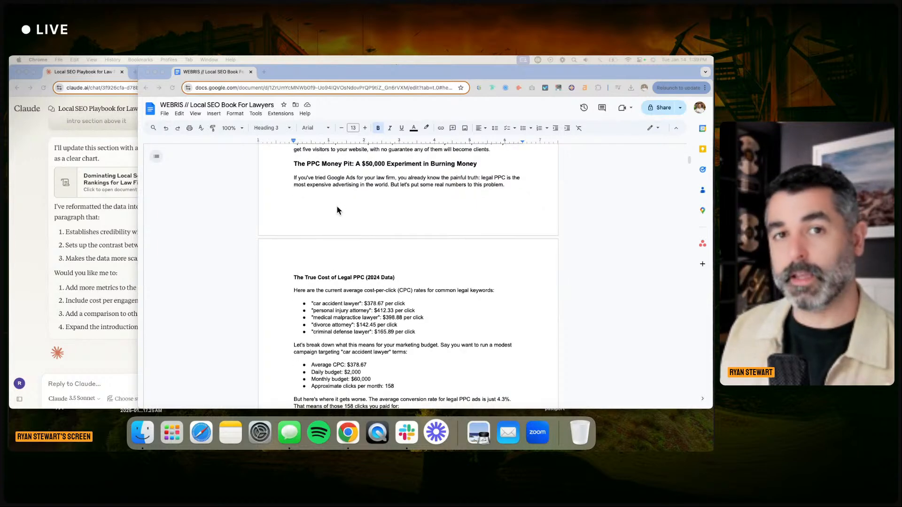
pyautogui.scroll(-5, 335, 209)
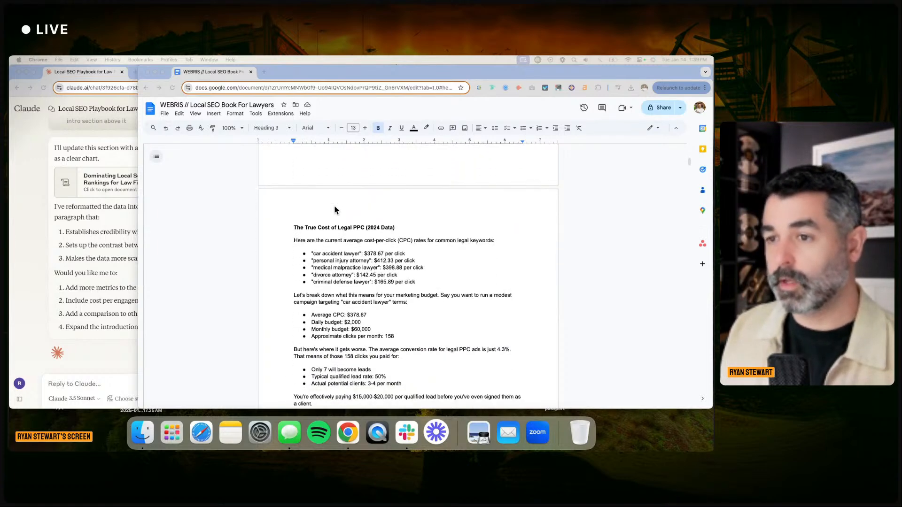
pyautogui.scroll(-3, 335, 210)
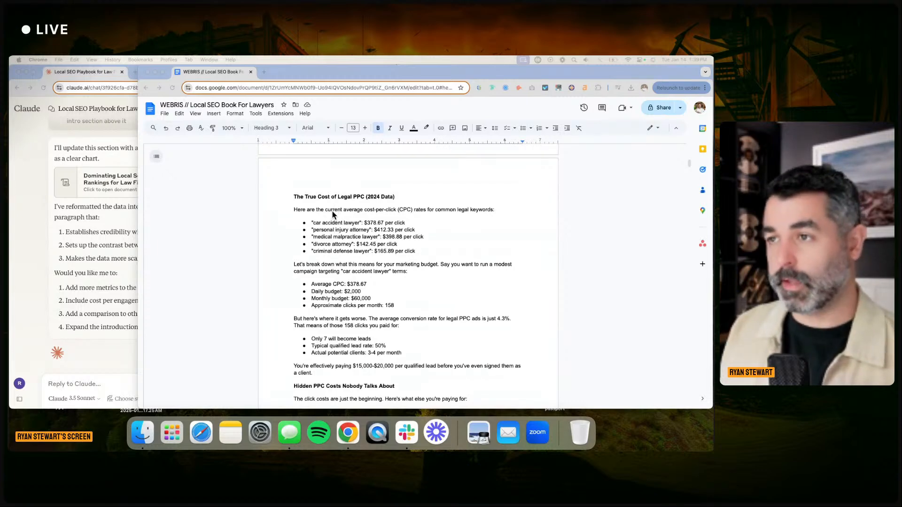
pyautogui.scroll(-3, 335, 230)
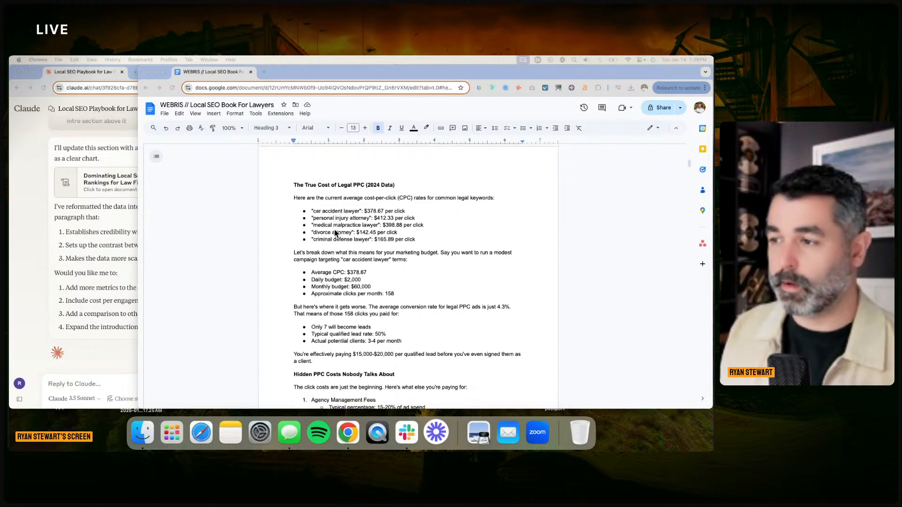
# Read the book from its title and introduction through the PPC budget breakdown to the hidden PPC costs list
pyautogui.scroll(15, 334, 223)
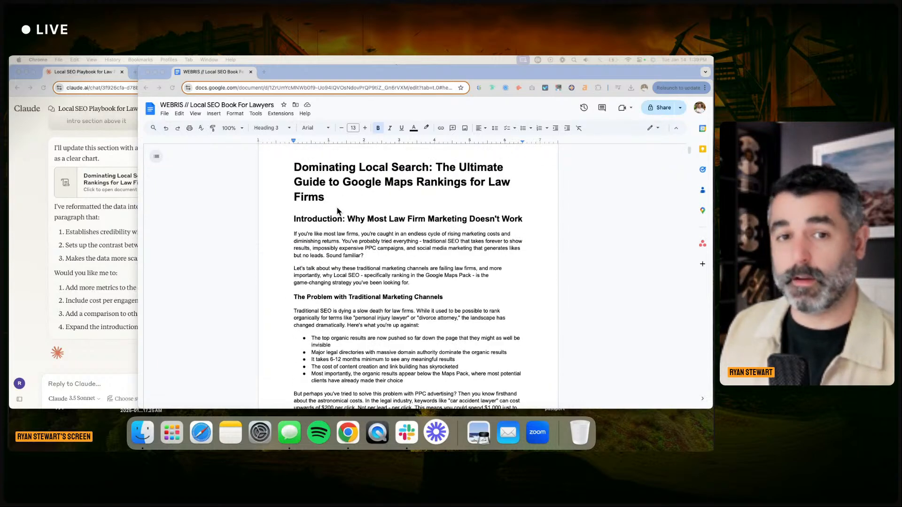
pyautogui.scroll(-1, 337, 209)
pyautogui.scroll(-10, 337, 210)
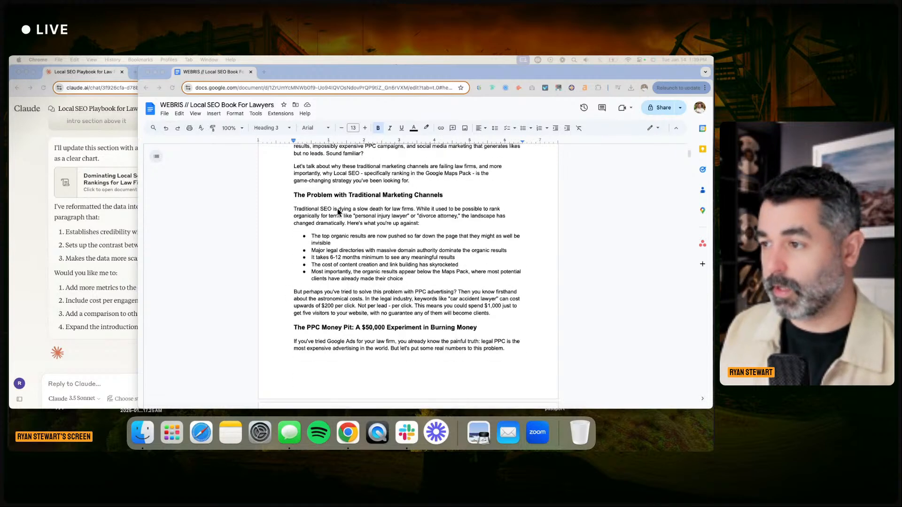
pyautogui.scroll(-5, 337, 204)
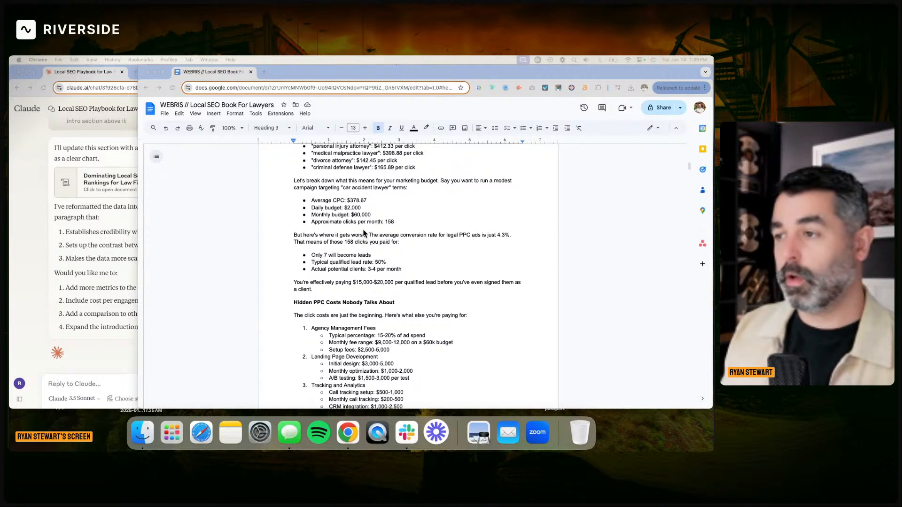
pyautogui.click(361, 184)
pyautogui.doubleClick(361, 185)
pyautogui.click(361, 185)
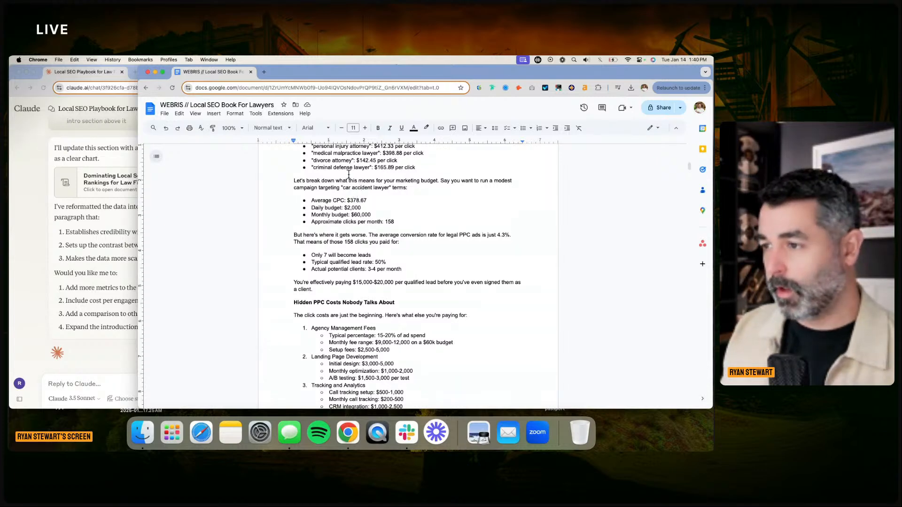
pyautogui.scroll(-5, 358, 247)
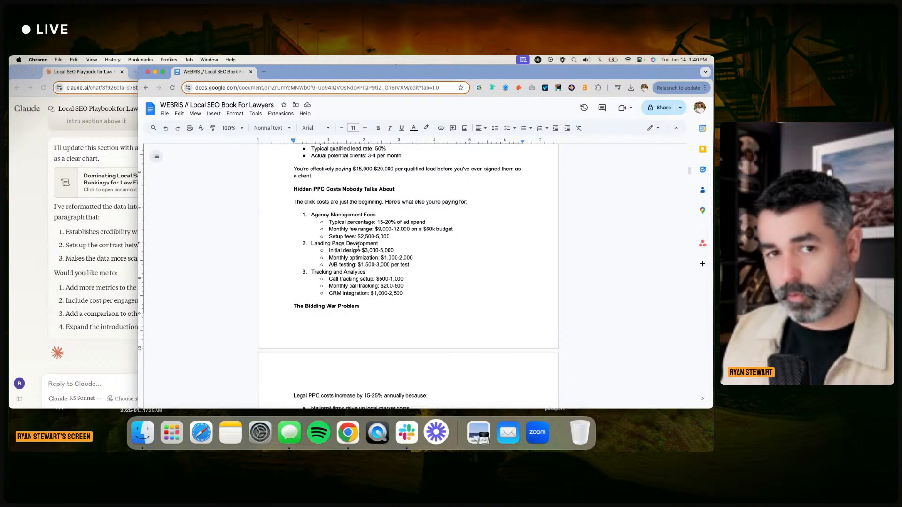
# Review the Bidding War Problem list on rising legal PPC costs, the Billboard Blunder rates and the Attention Reality statistics
pyautogui.scroll(-6, 358, 247)
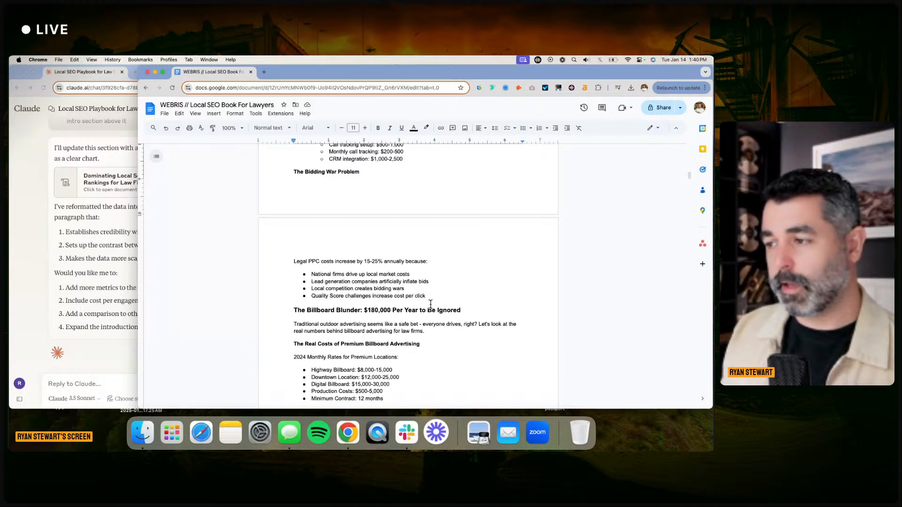
pyautogui.moveTo(427, 297); pyautogui.dragTo(314, 273)
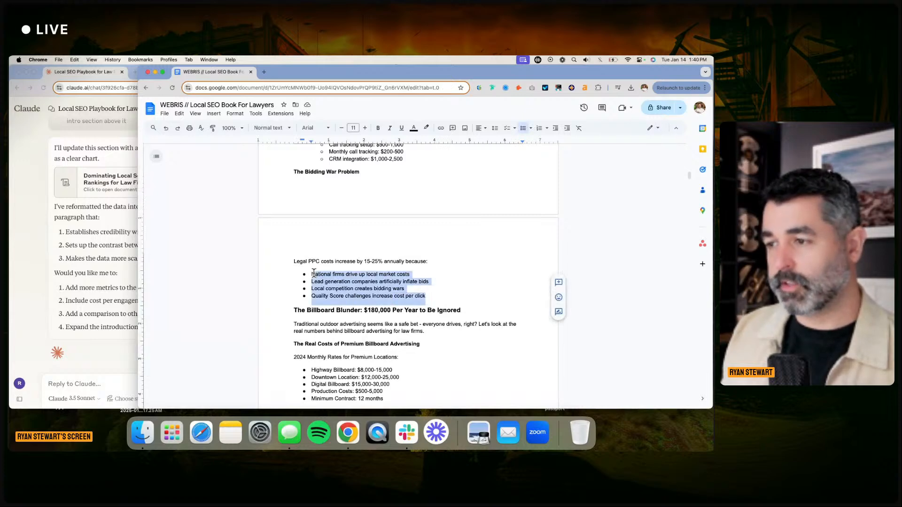
pyautogui.click(315, 274)
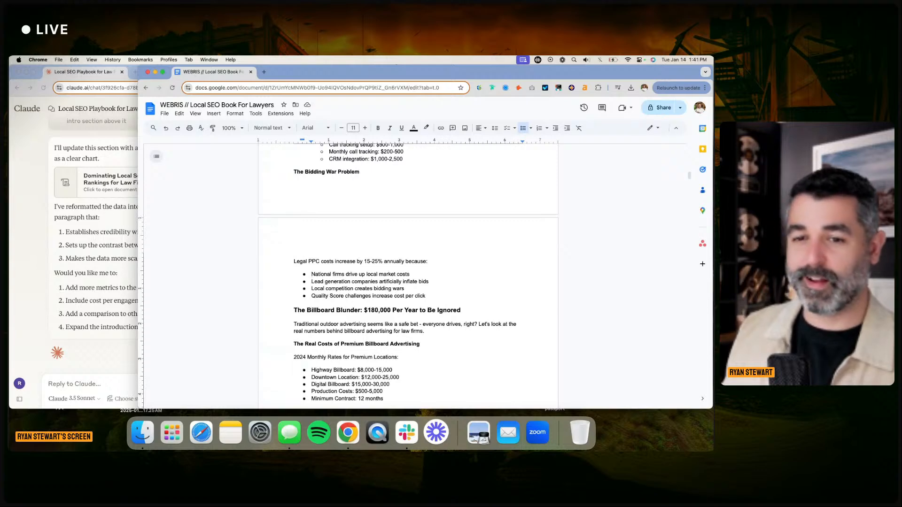
pyautogui.moveTo(431, 261); pyautogui.dragTo(445, 291)
pyautogui.click(446, 288)
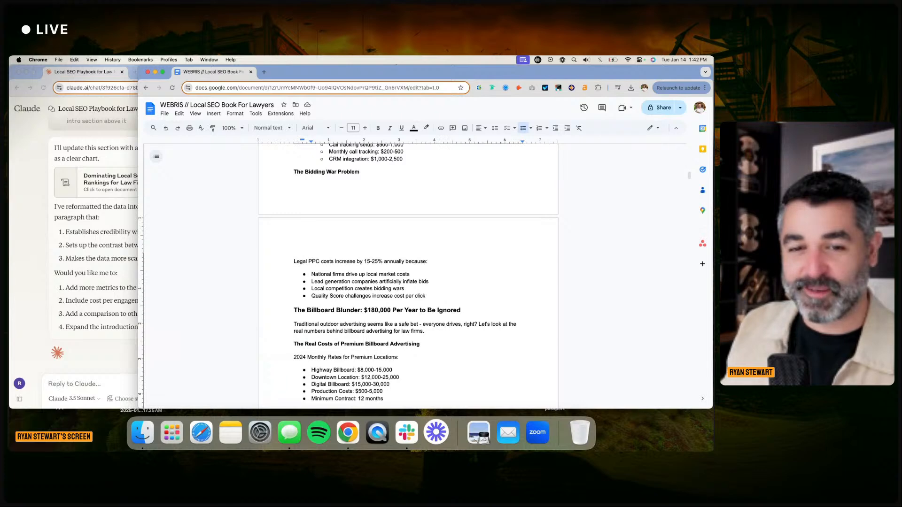
pyautogui.scroll(-5, 387, 284)
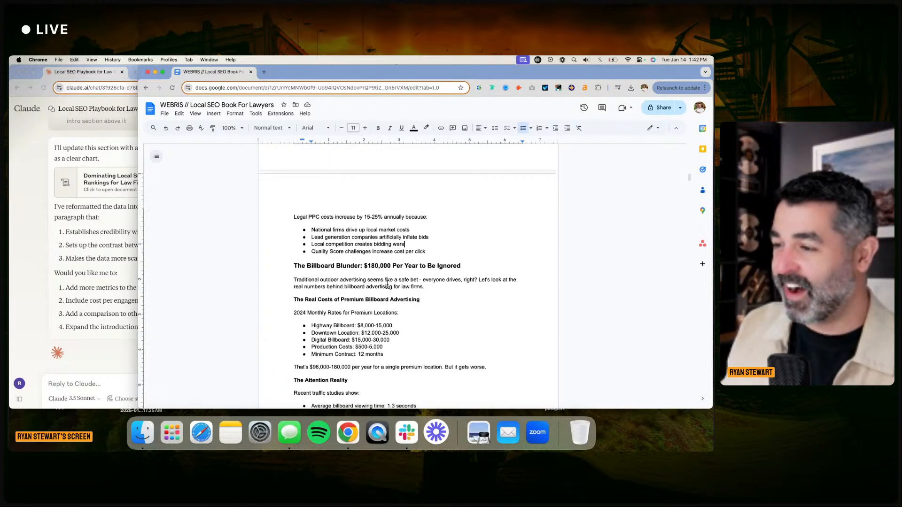
pyautogui.scroll(-2, 387, 283)
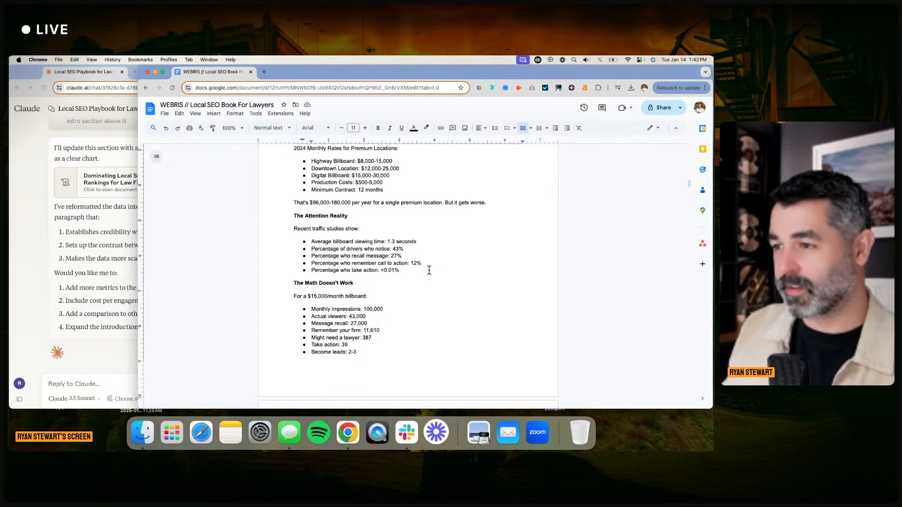
pyautogui.moveTo(400, 272); pyautogui.dragTo(292, 212)
pyautogui.click(292, 212)
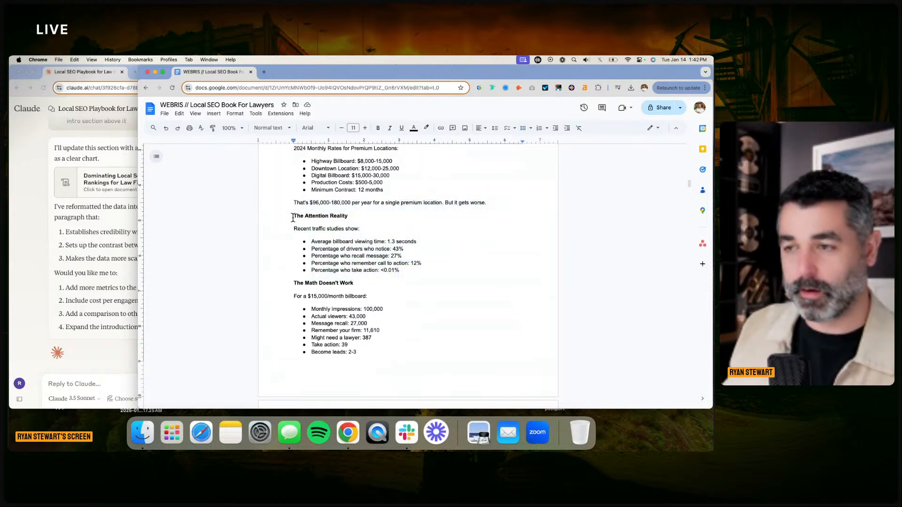